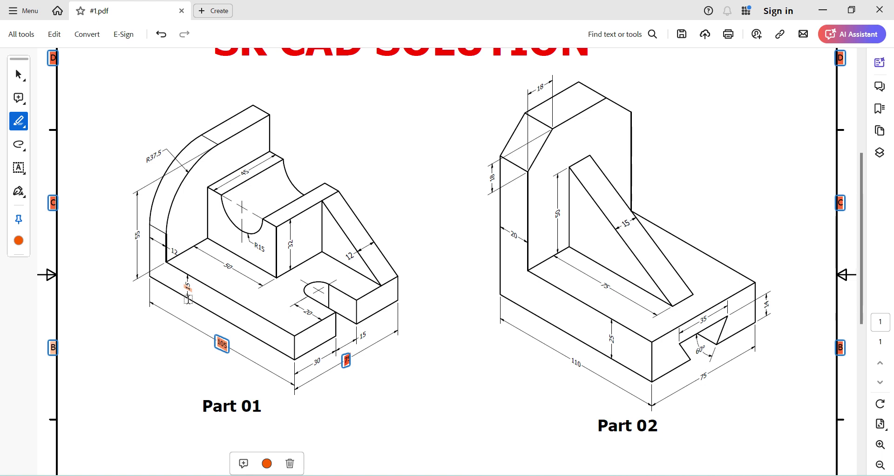
# Highlight the 15 mm base thickness dimension on the Part 01 drawing
pyautogui.moveTo(198, 289); pyautogui.dragTo(179, 287)
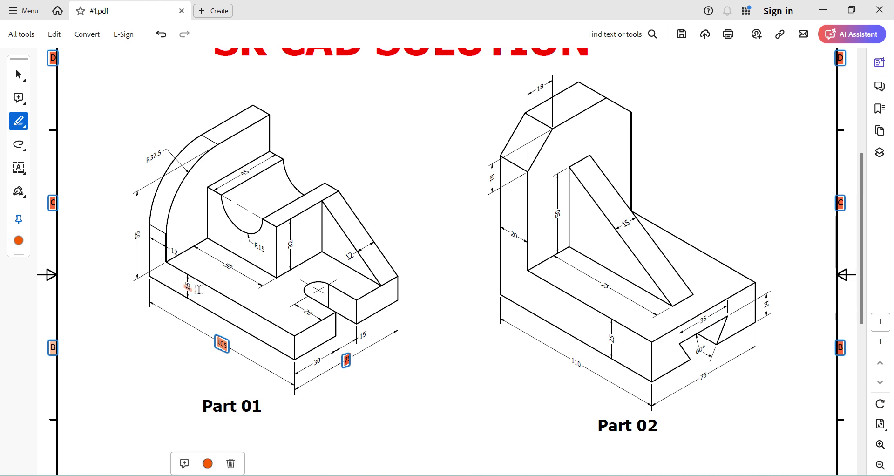
pyautogui.click(198, 290)
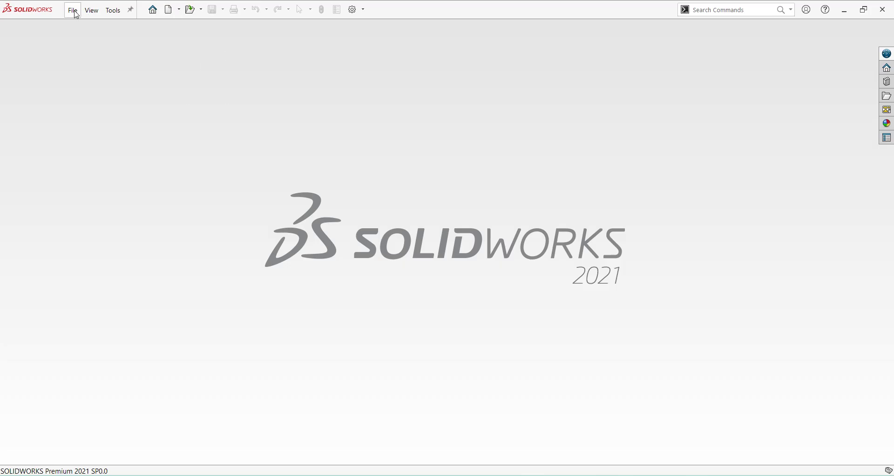
# In SOLIDWORKS, create a new part document and set its units to MMGS (millimeter, gram, second)
pyautogui.click(75, 11)
pyautogui.click(91, 27)
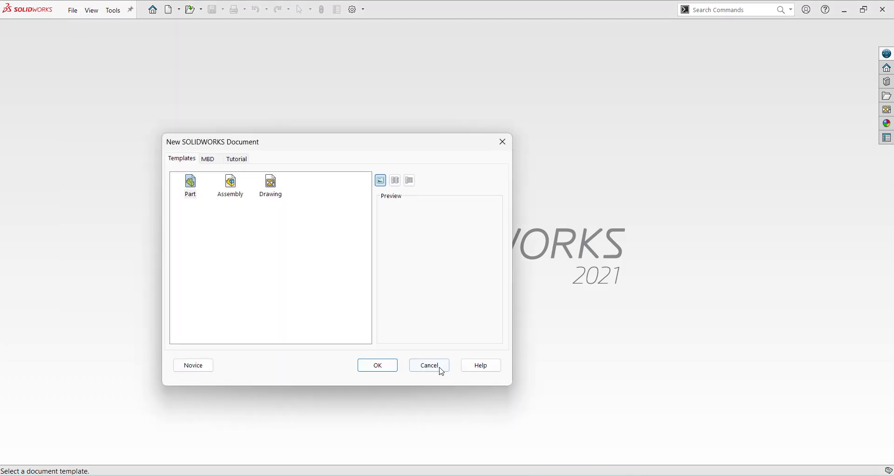
pyautogui.click(379, 366)
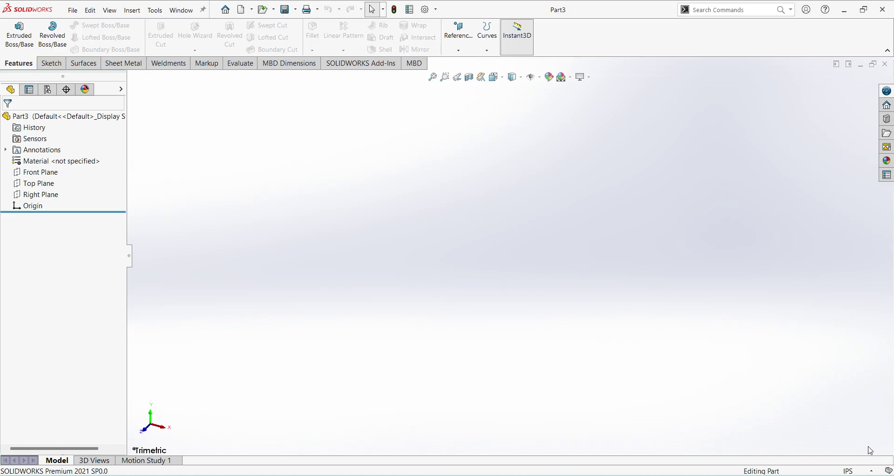
pyautogui.click(867, 471)
pyautogui.click(787, 425)
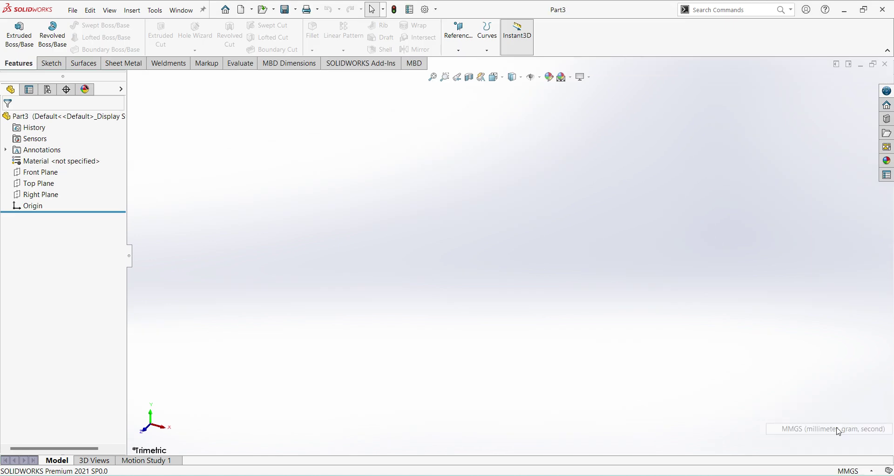
# Start an extrusion sketch on the Top Plane and sketch a center rectangle about 116 by 93 mm at the origin
pyautogui.click(17, 30)
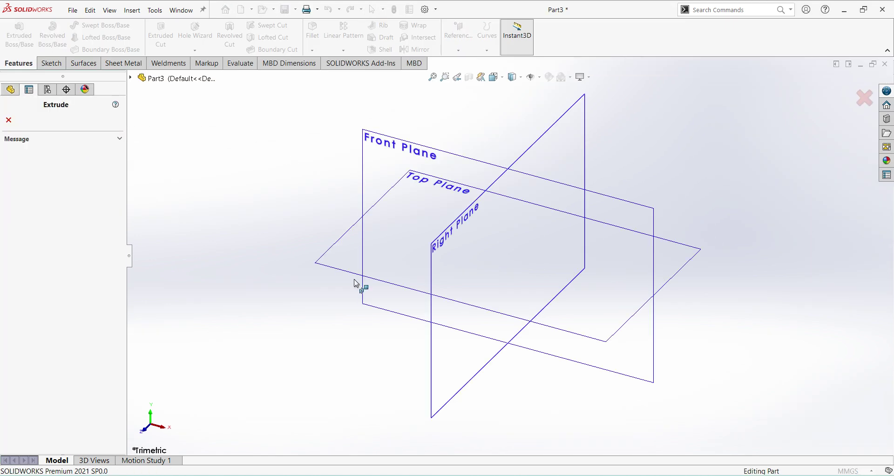
pyautogui.click(412, 290)
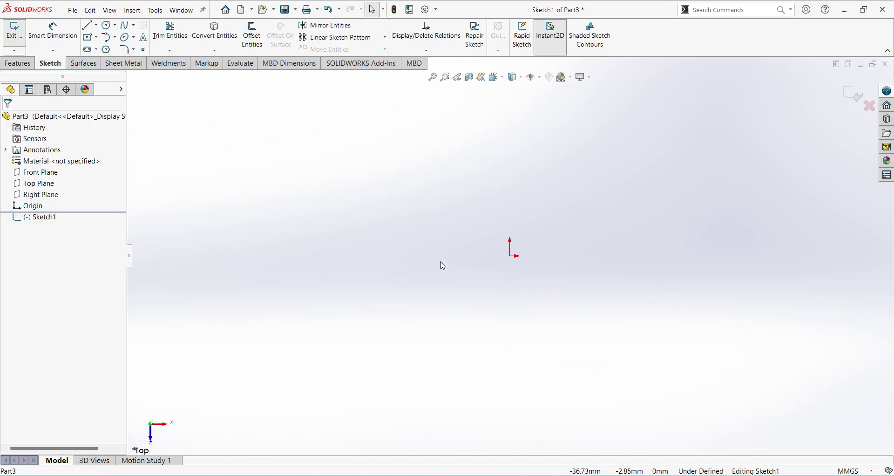
pyautogui.click(88, 37)
pyautogui.click(510, 256)
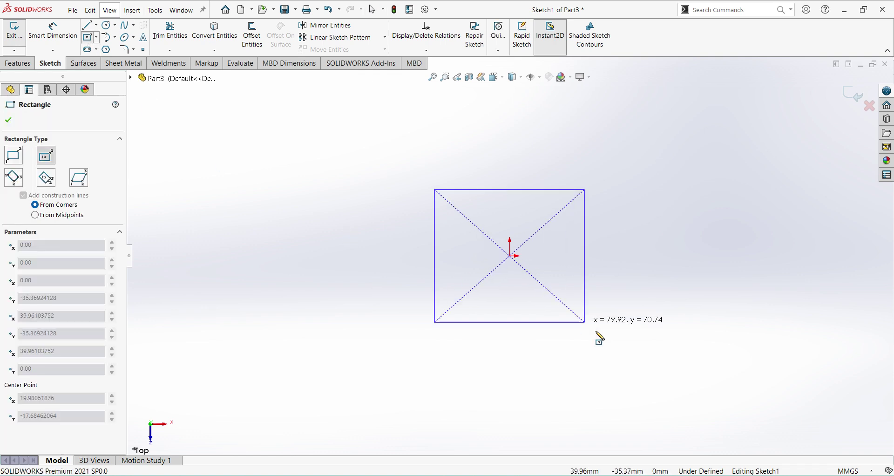
pyautogui.click(618, 343)
# Dimension the rectangle 75 mm along its vertical side and 105 mm along its horizontal side
pyautogui.rightClick(744, 261)
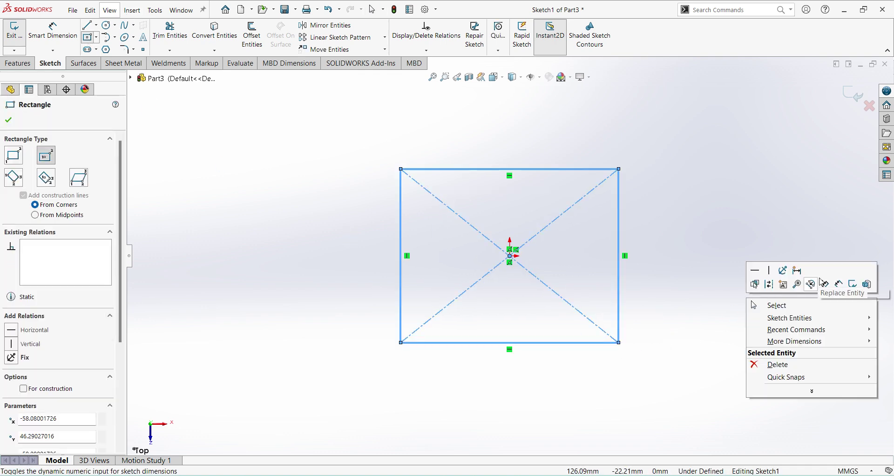
pyautogui.click(845, 287)
pyautogui.click(620, 254)
pyautogui.click(684, 254)
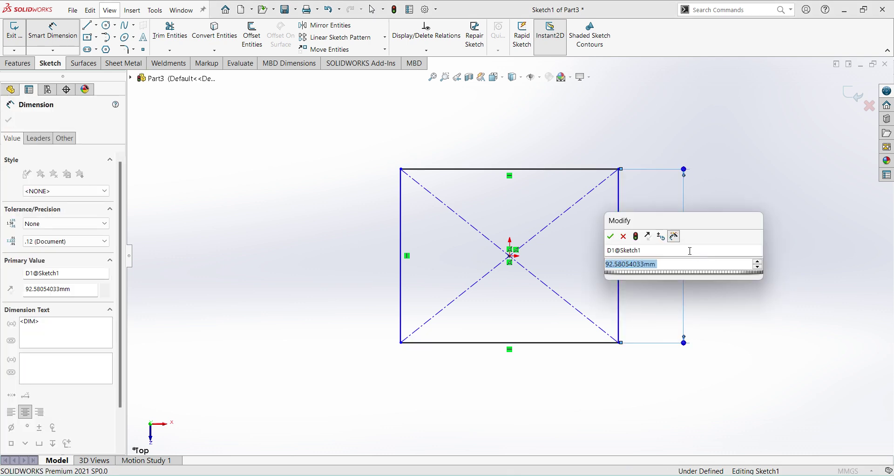
pyautogui.write('75')
pyautogui.press('Return')
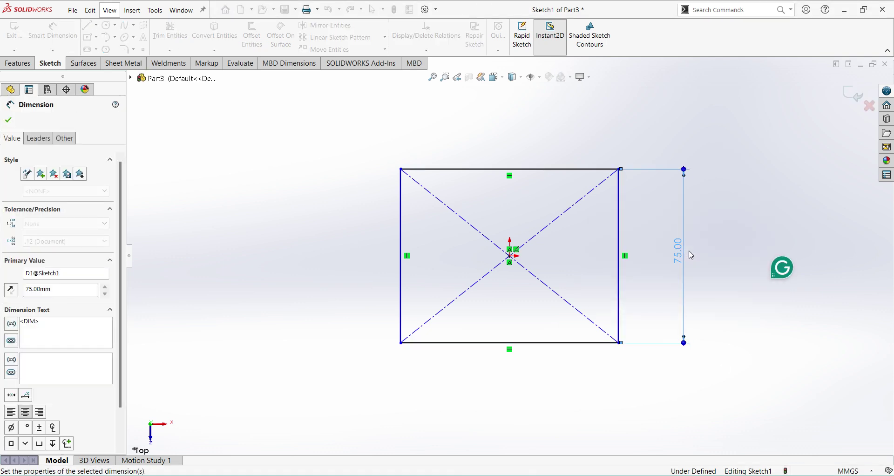
pyautogui.click(571, 344)
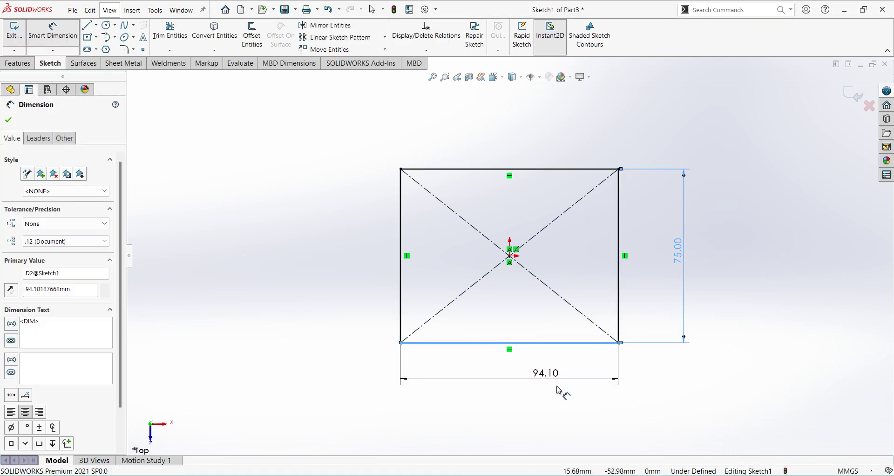
pyautogui.click(562, 391)
pyautogui.write('105')
pyautogui.press('Return')
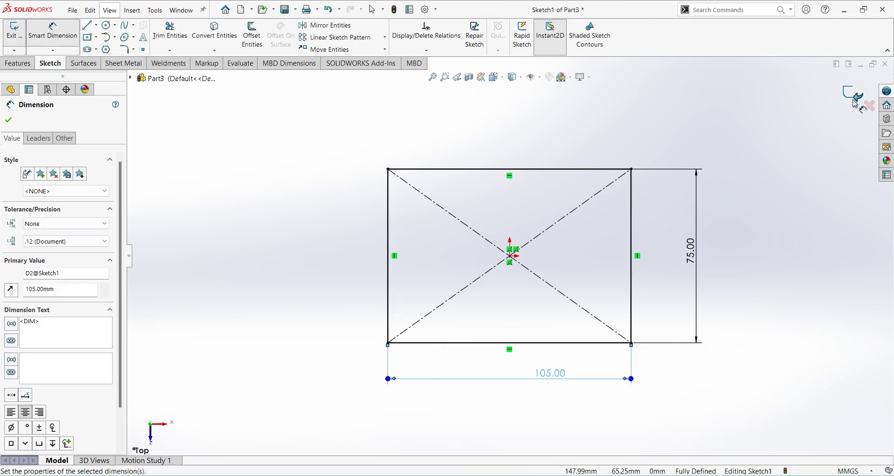
# Extrude the rectangle 15 mm upward to form the base block
pyautogui.press('Escape')
pyautogui.write('e')
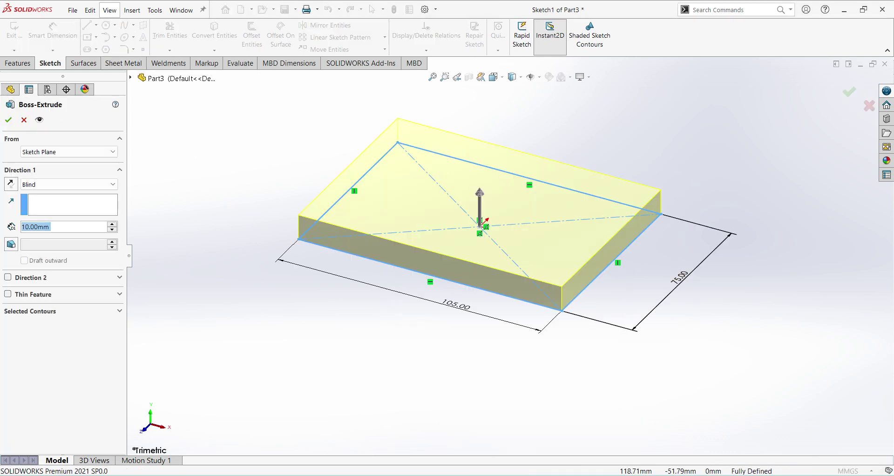
pyautogui.write('15')
pyautogui.press('Return')
pyautogui.press('Return')
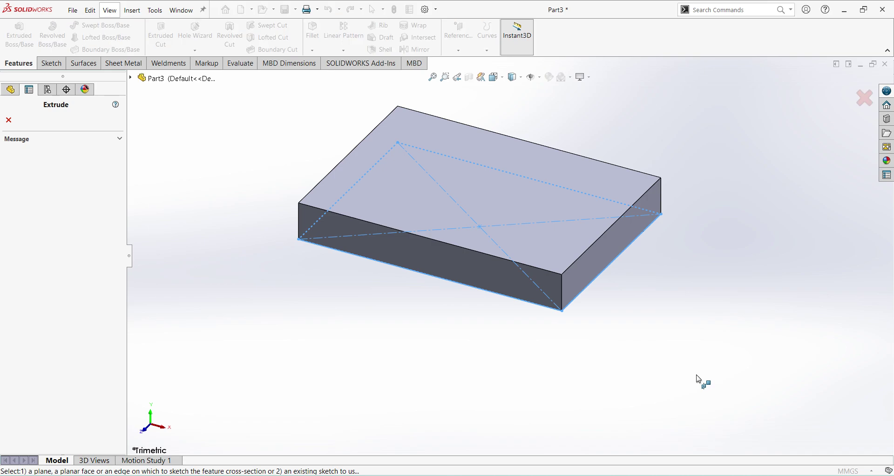
# Check the Part 01 drawing and sketch a corner rectangle about 17.5 mm wide along the full left edge of the base's top face
pyautogui.hotkey('alt', 'Tab')
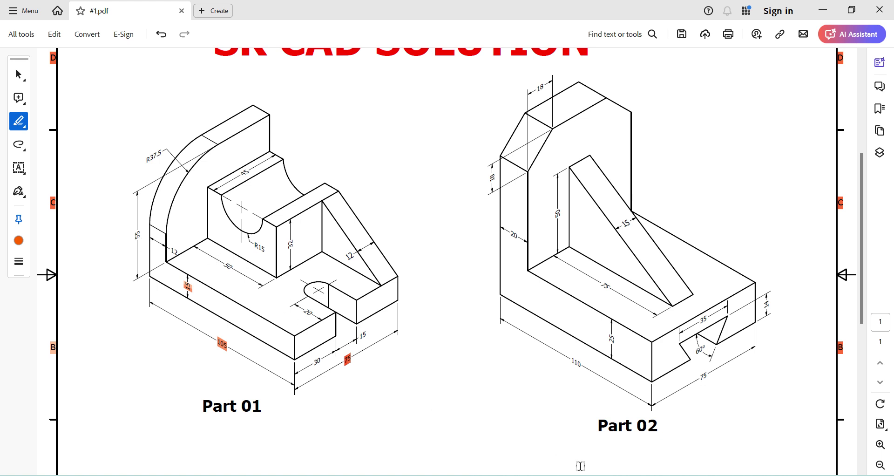
pyautogui.hotkey('alt', 'Tab')
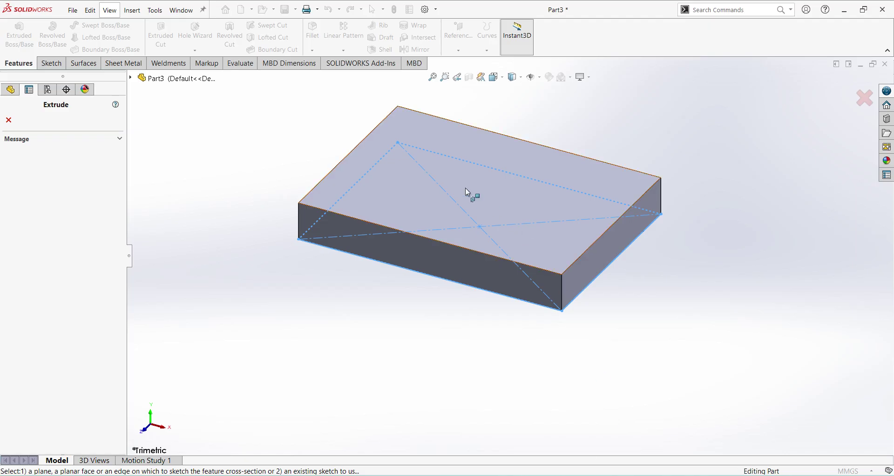
pyautogui.click(342, 162)
pyautogui.click(353, 169)
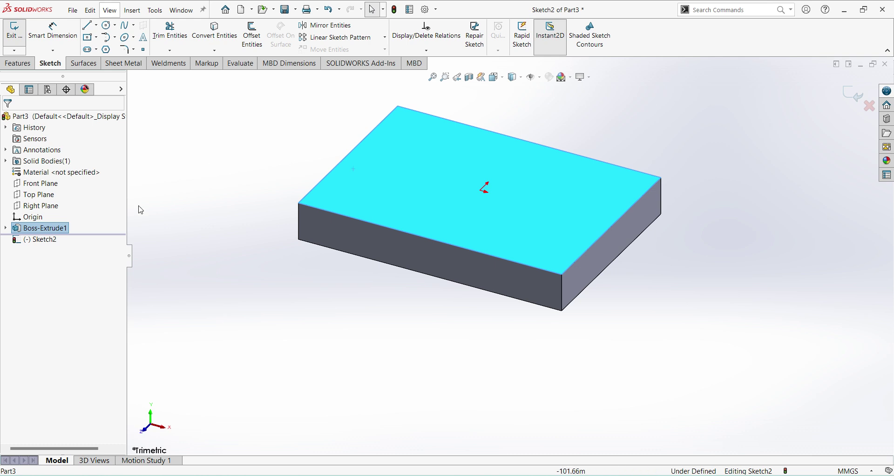
pyautogui.click(218, 155)
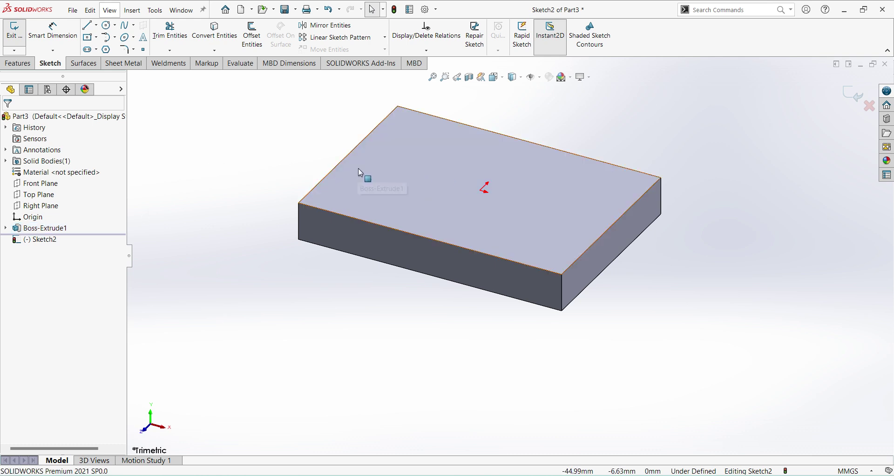
pyautogui.click(46, 240)
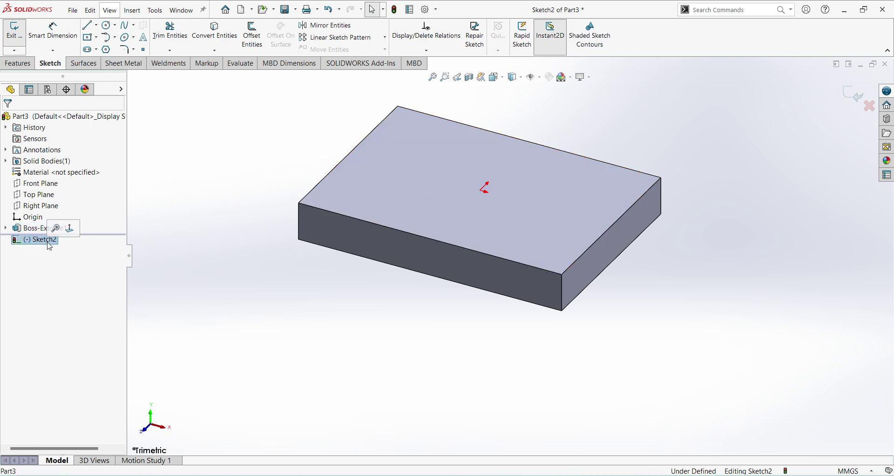
pyautogui.click(72, 229)
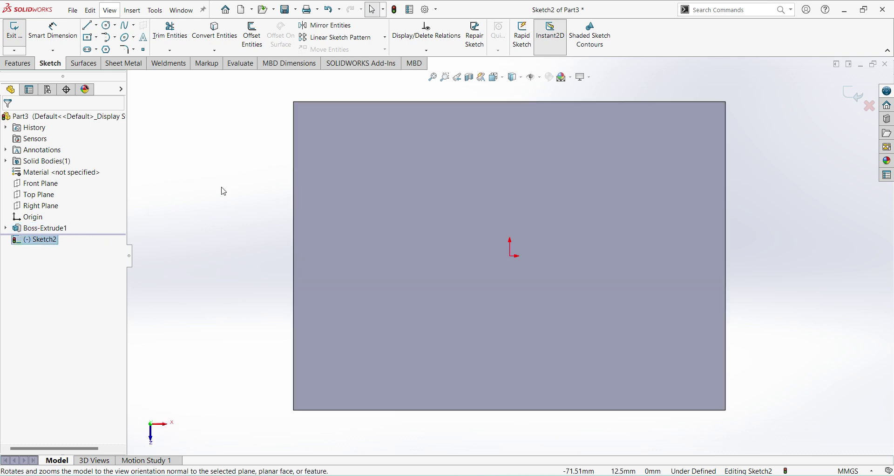
pyautogui.click(96, 37)
pyautogui.click(107, 43)
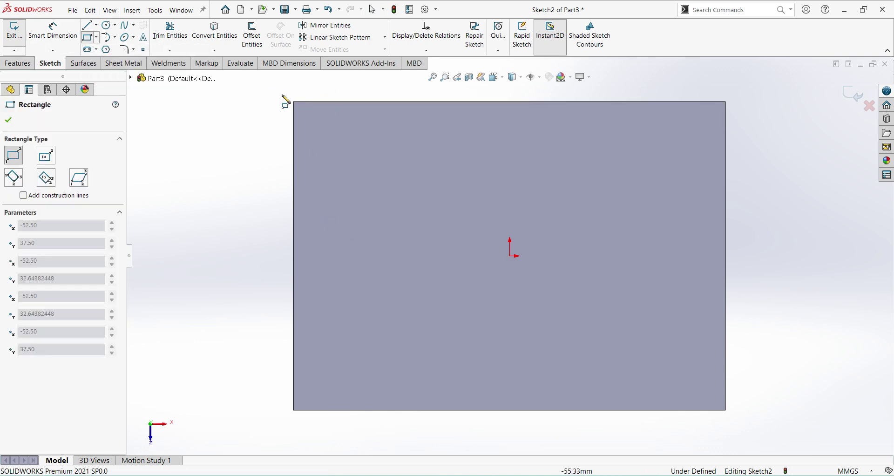
pyautogui.click(294, 101)
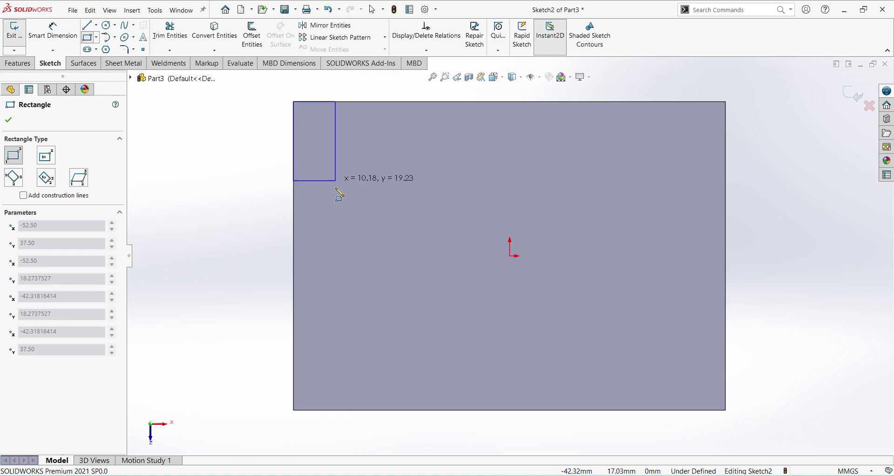
pyautogui.click(367, 410)
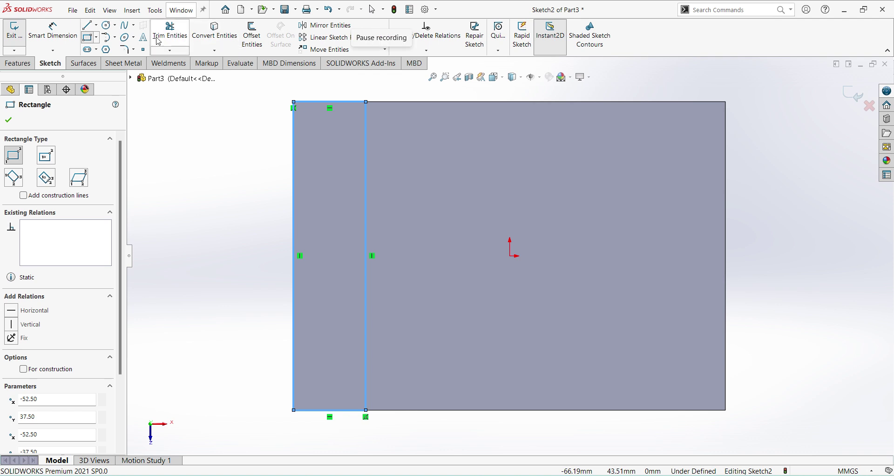
# Dimension the width of the strip rectangle on the base's top face as 12 mm
pyautogui.click(53, 29)
pyautogui.click(366, 183)
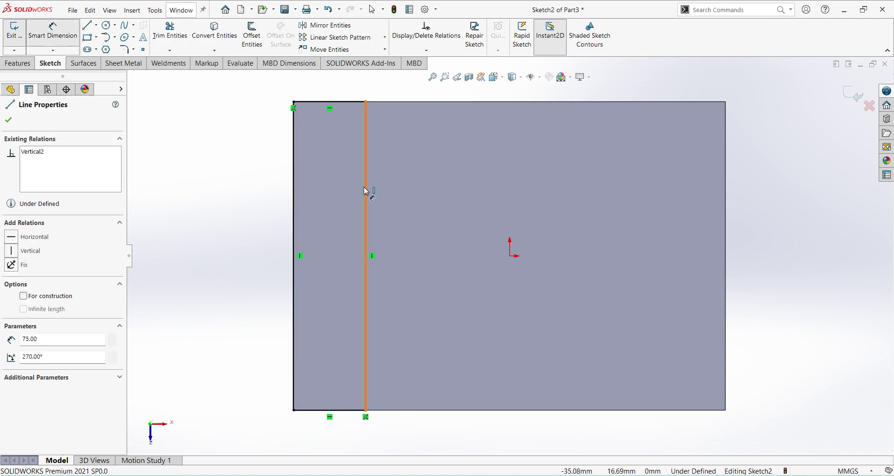
pyautogui.click(294, 192)
pyautogui.click(327, 194)
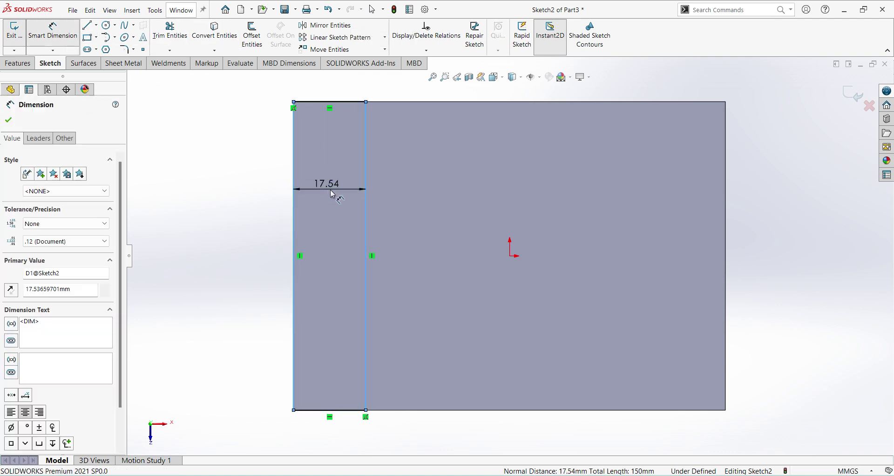
pyautogui.write('12')
pyautogui.press('Return')
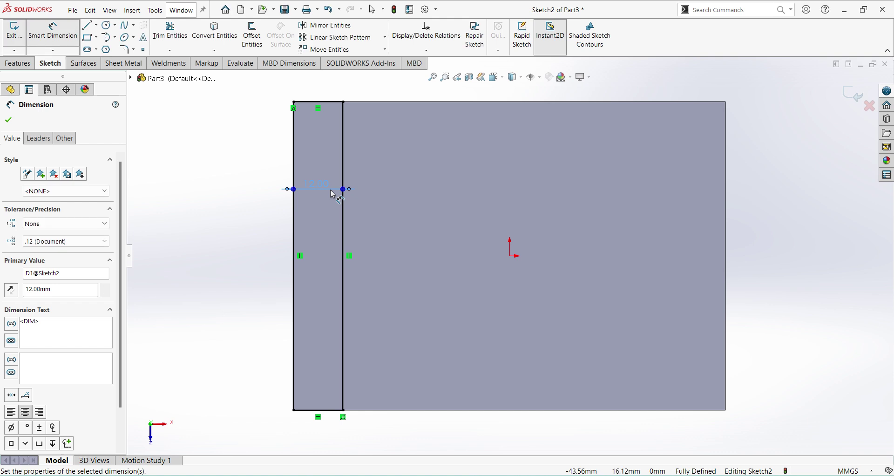
# Extrude the 12 mm strip 55 mm upward as a wall merged with the base, and leave the Extrude command
pyautogui.click(853, 100)
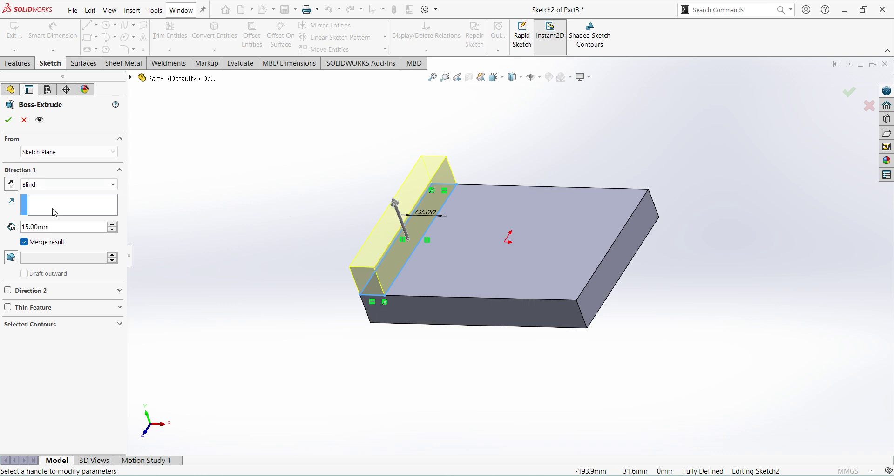
pyautogui.click(60, 227)
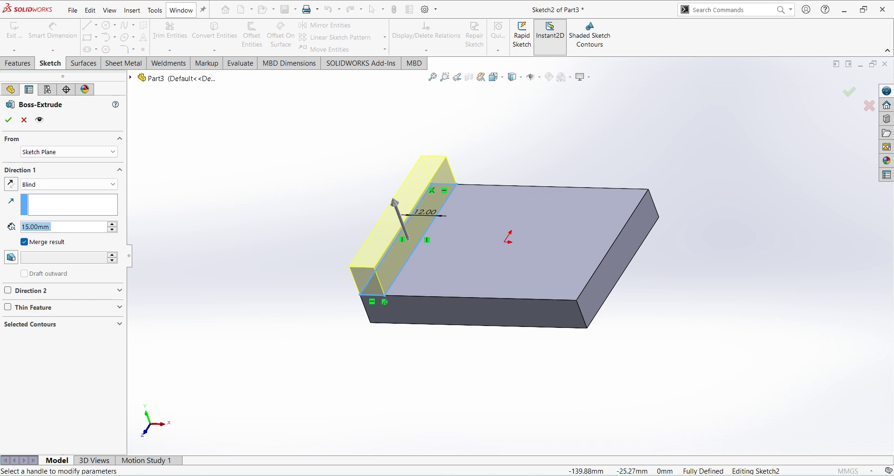
pyautogui.write('55')
pyautogui.press('Return')
pyautogui.press('Return')
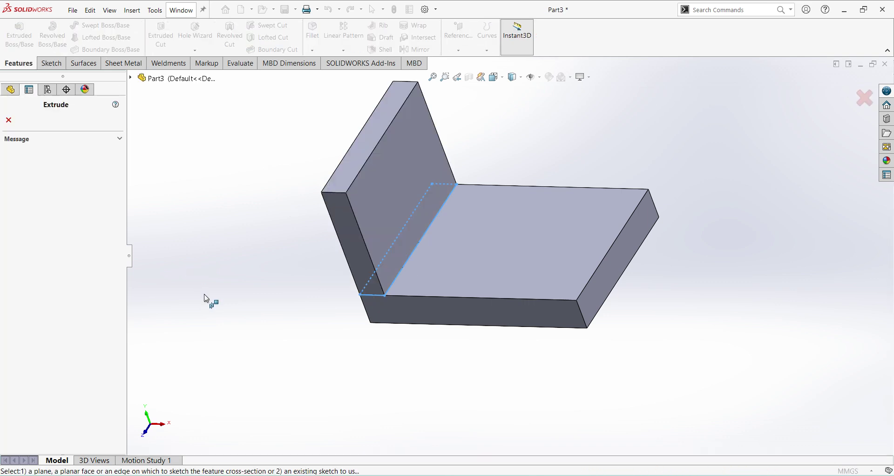
pyautogui.scroll(2, 466, 373)
pyautogui.moveTo(452, 362); pyautogui.dragTo(518, 360, button='middle')
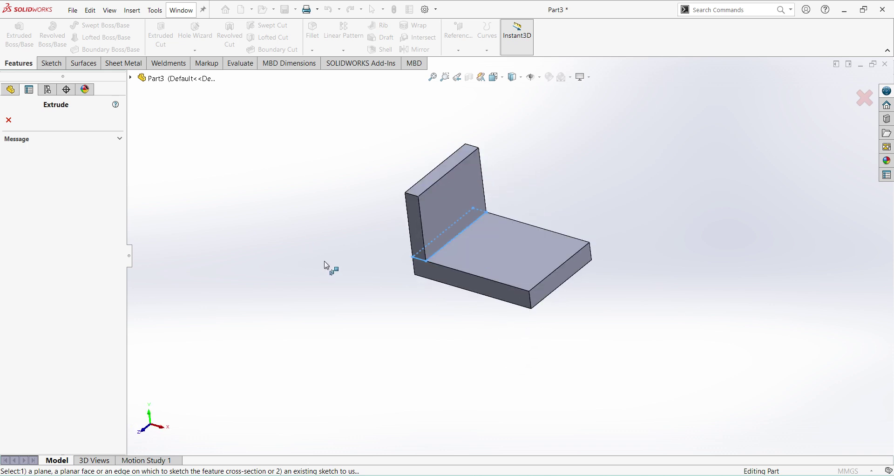
pyautogui.click(11, 123)
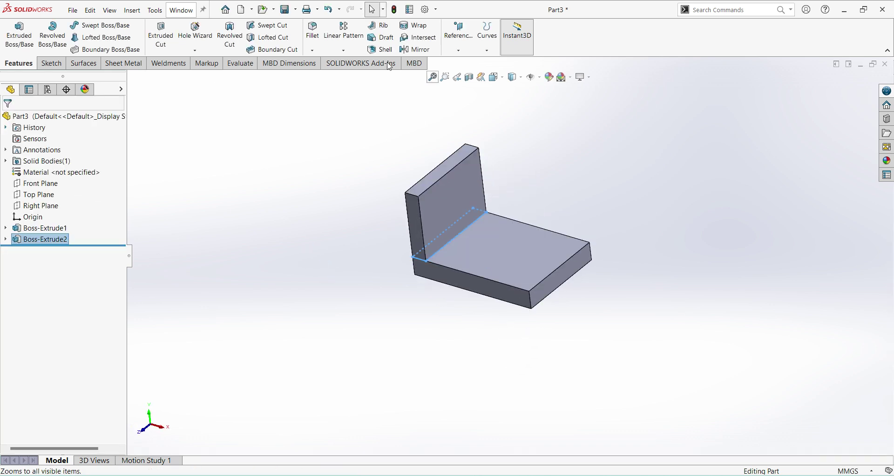
# Fillet the wall's outer top corner edge with a 37.5 mm radius
pyautogui.click(311, 32)
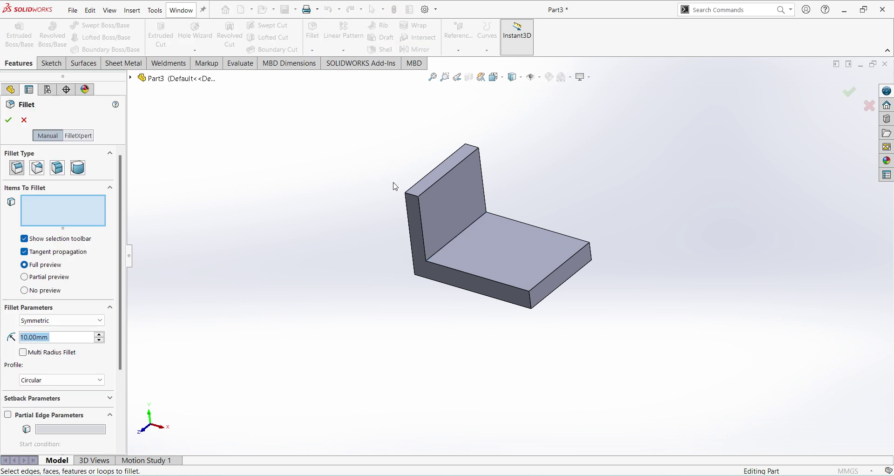
pyautogui.click(416, 199)
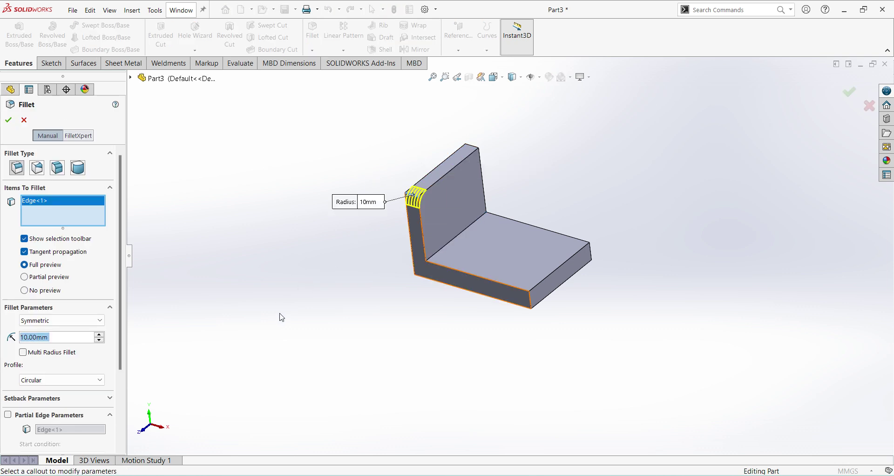
pyautogui.write('37.5')
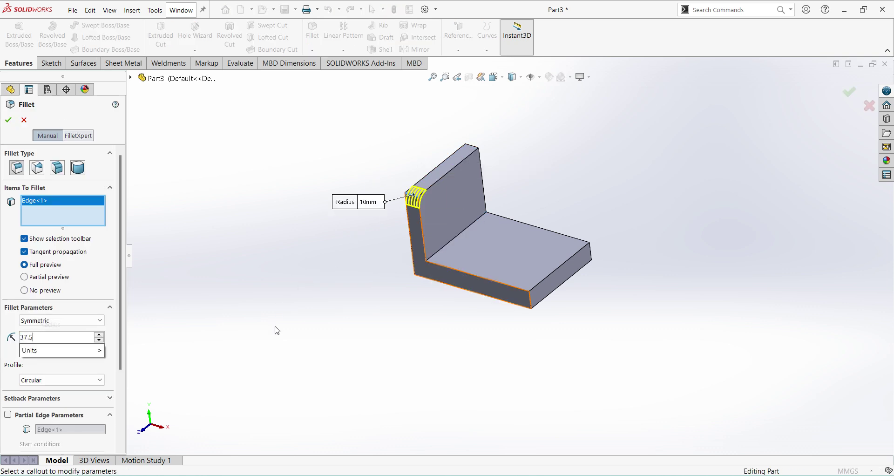
pyautogui.press('Return')
pyautogui.rightClick(278, 331)
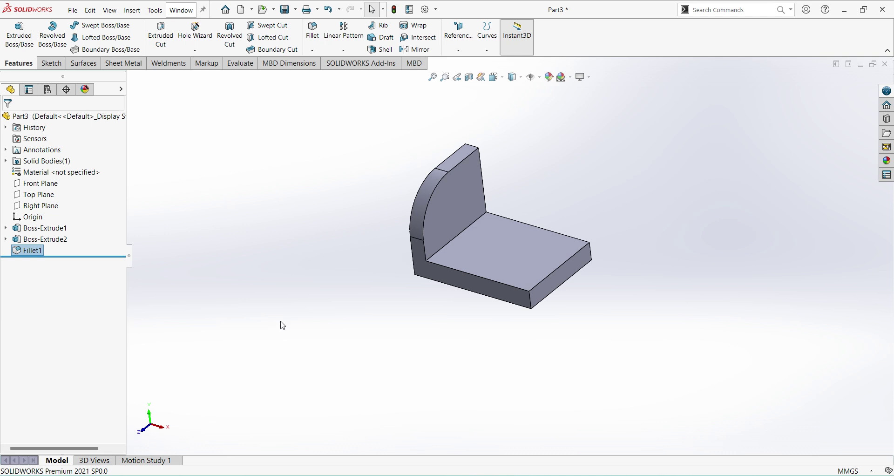
# Return the model to the isometric view, then switch to the PDF drawing and highlight Part 01's 45 dimension
pyautogui.moveTo(316, 265); pyautogui.dragTo(389, 270, button='middle')
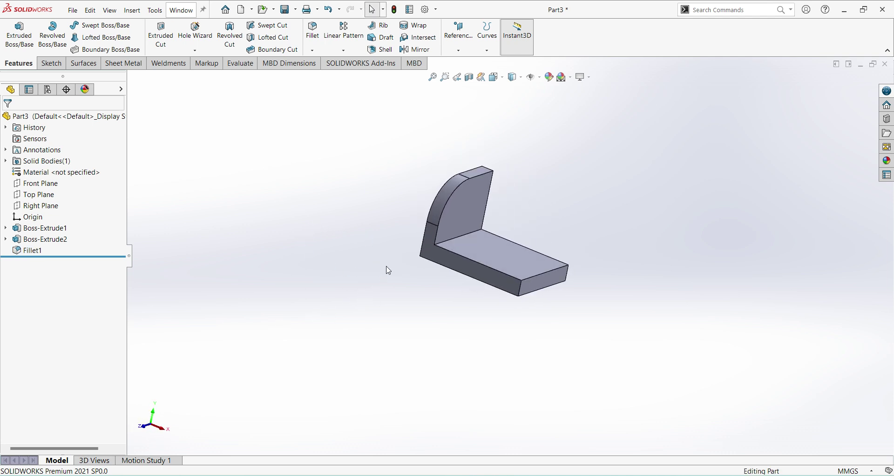
pyautogui.click(504, 79)
pyautogui.click(555, 104)
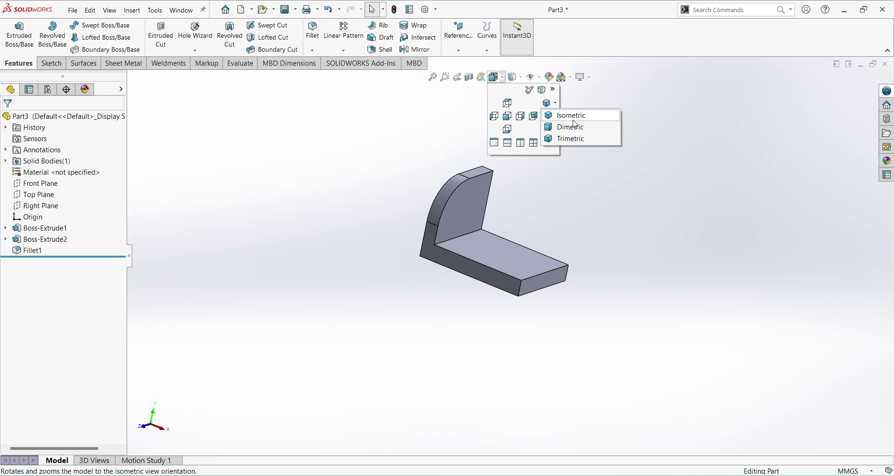
pyautogui.click(576, 120)
pyautogui.hotkey('alt', 'Tab')
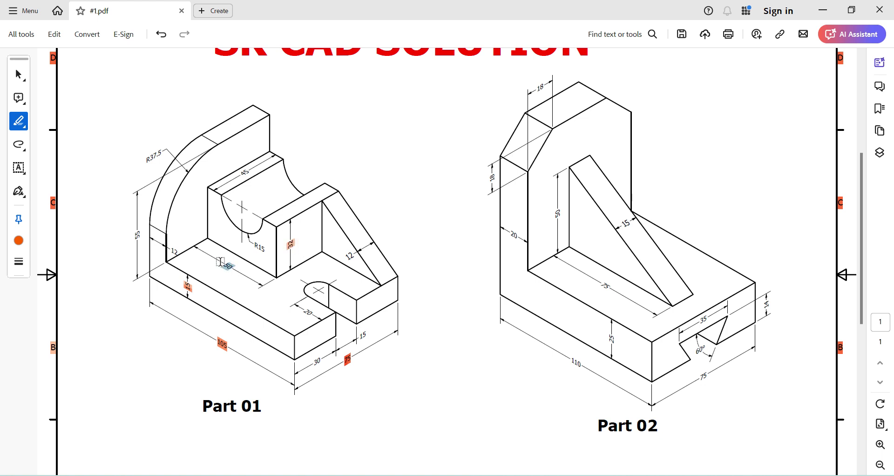
pyautogui.moveTo(254, 173)
pyautogui.mouseDown()
pyautogui.moveTo(243, 176)
pyautogui.moveTo(259, 162)
pyautogui.mouseUp()
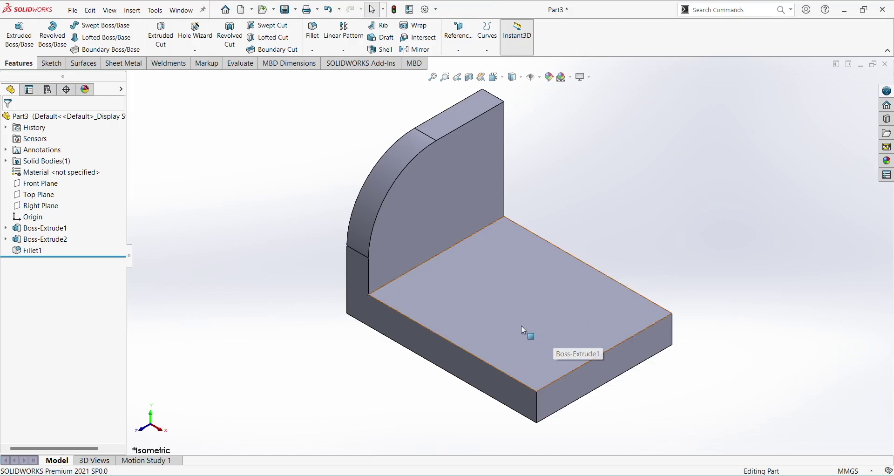
pyautogui.moveTo(523, 334); pyautogui.dragTo(420, 285, button='middle')
pyautogui.click(580, 314)
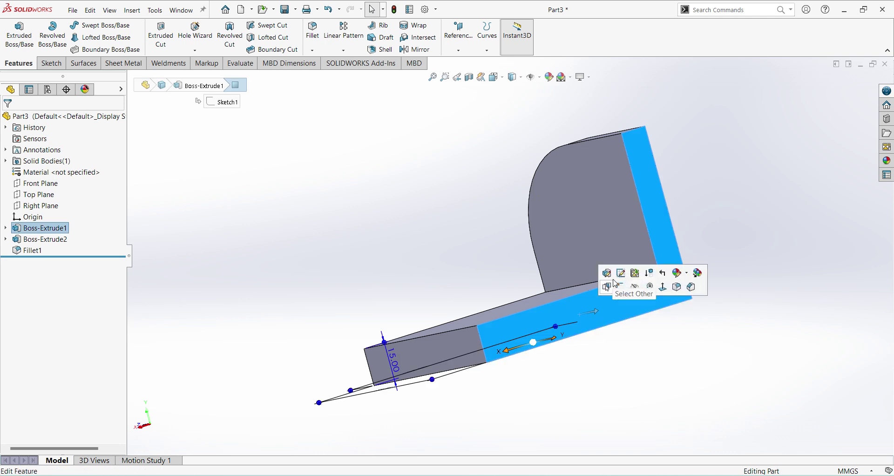
pyautogui.click(621, 274)
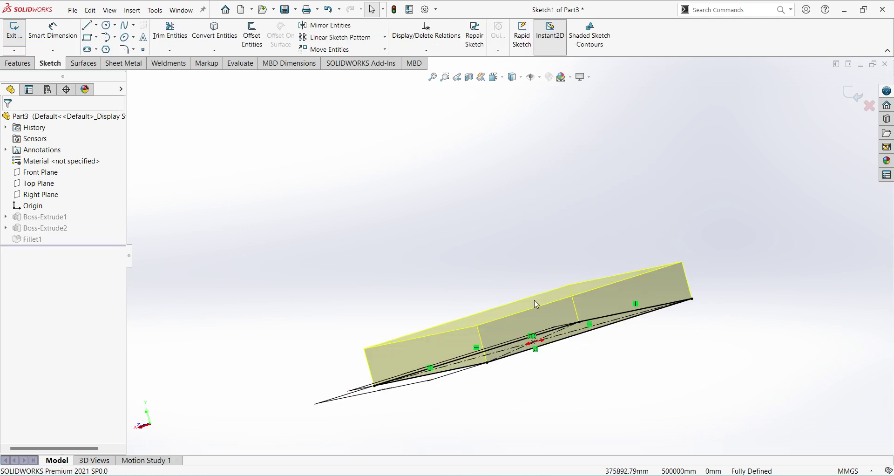
pyautogui.click(869, 105)
pyautogui.click(460, 252)
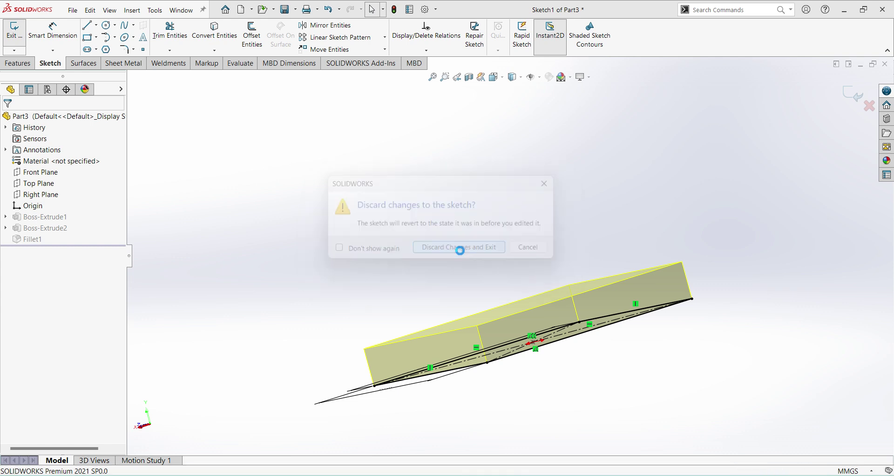
# Start a sketch on the L-shaped back face and draw a circle of about 8.2 mm radius above the base, beside the wall
pyautogui.click(531, 309)
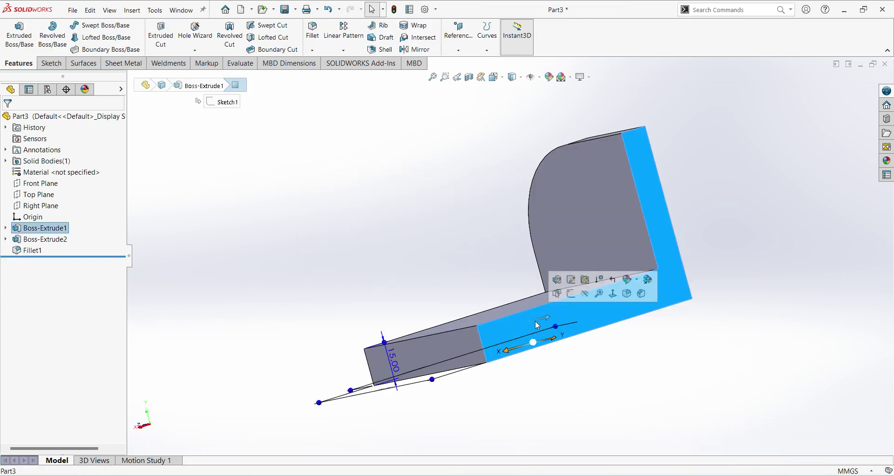
pyautogui.click(570, 294)
pyautogui.click(37, 262)
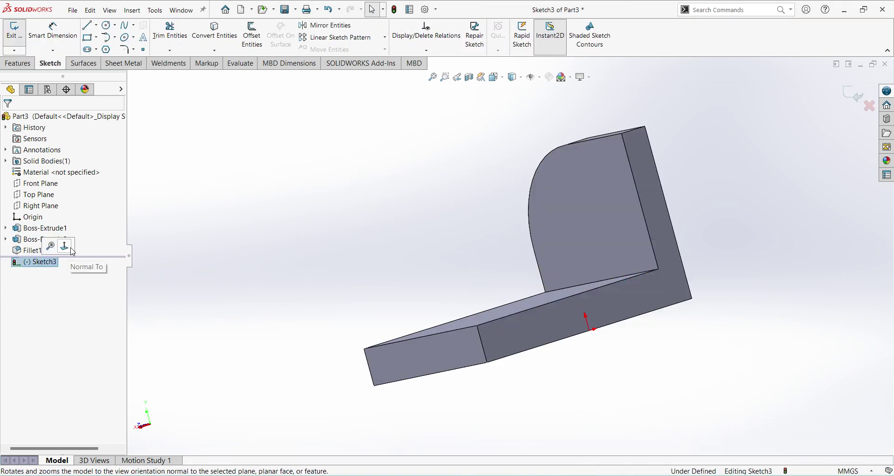
pyautogui.click(73, 252)
pyautogui.scroll(2, 512, 258)
pyautogui.scroll(-1, 697, 158)
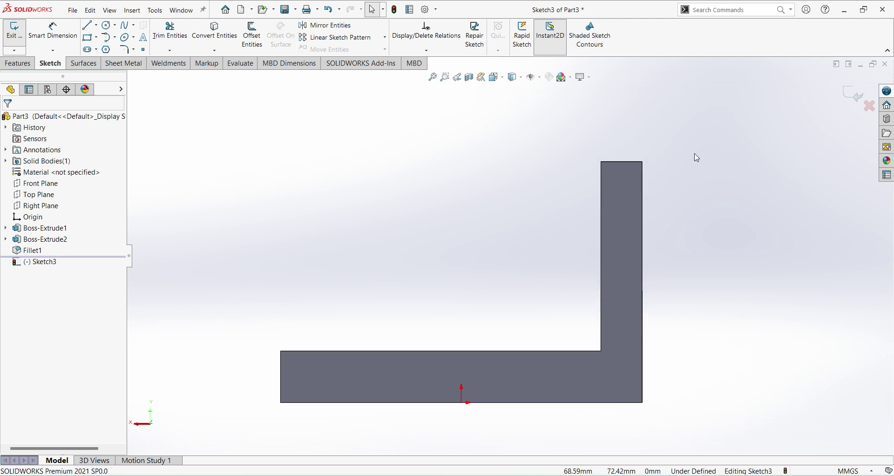
pyautogui.click(107, 26)
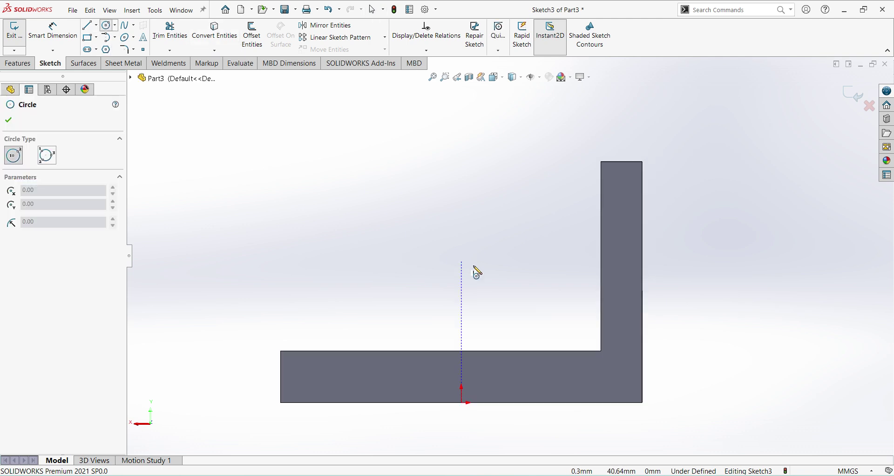
pyautogui.moveTo(527, 253); pyautogui.dragTo(541, 276)
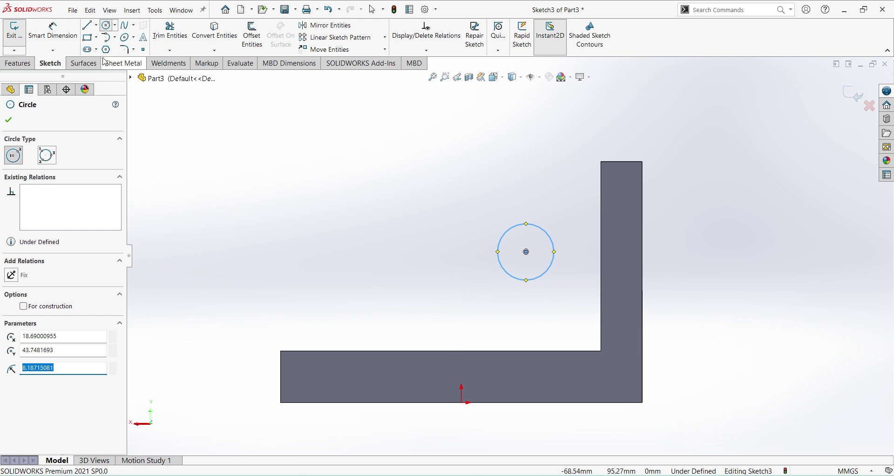
# Draw connected lines from the circle's centre to the wall, down to the base, about 46.5 mm along it, and about 28.75 mm up
pyautogui.click(87, 26)
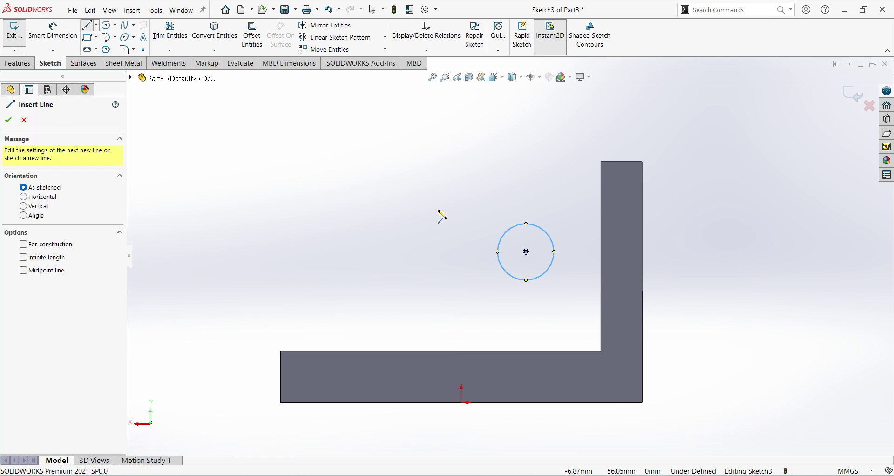
pyautogui.click(526, 252)
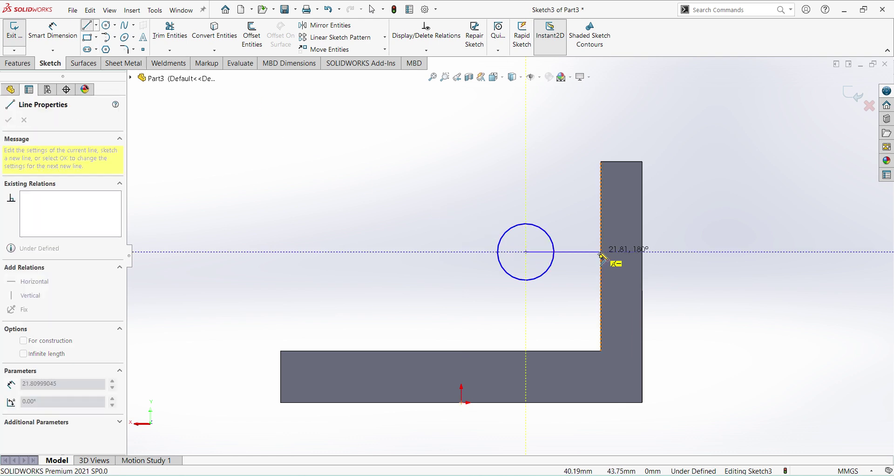
pyautogui.click(601, 252)
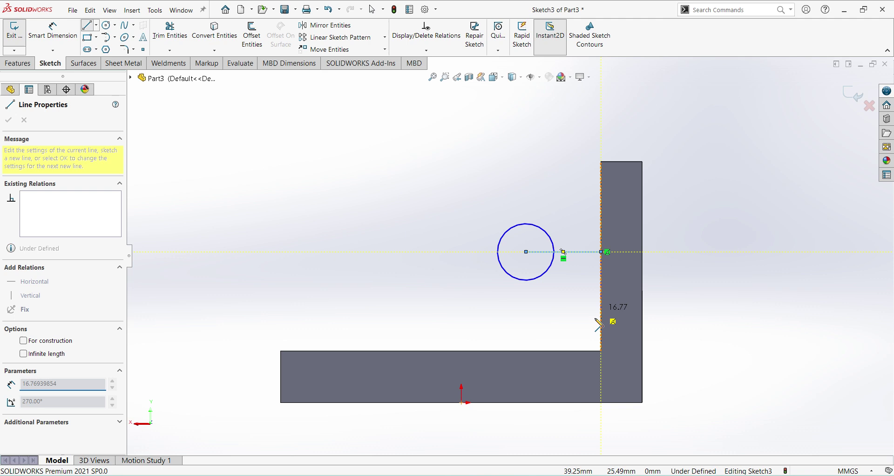
pyautogui.click(601, 350)
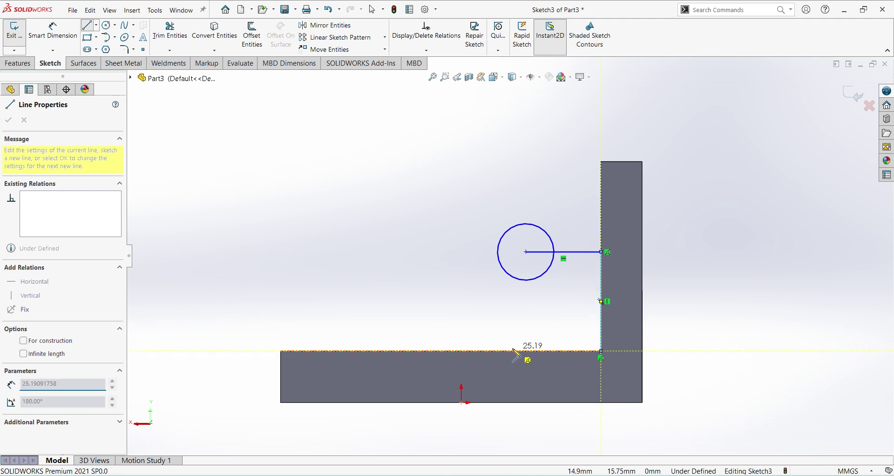
pyautogui.click(441, 351)
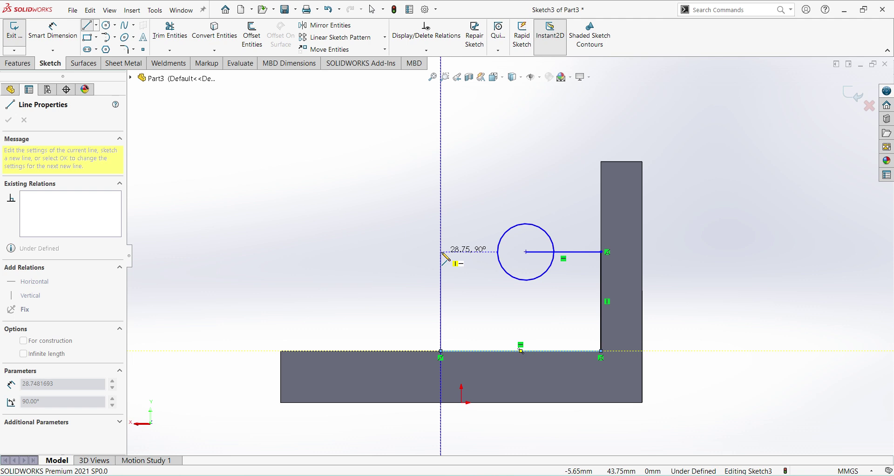
pyautogui.click(441, 252)
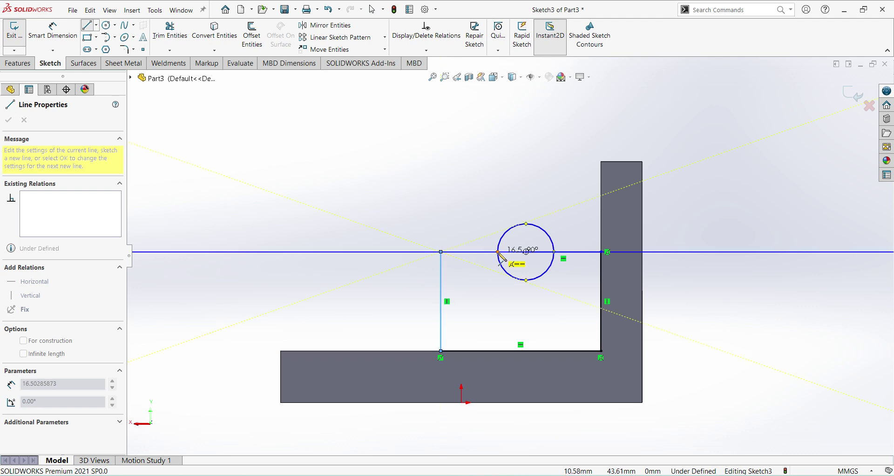
# End the line chain and dimension the outline's free vertical side as 35 mm
pyautogui.rightClick(518, 214)
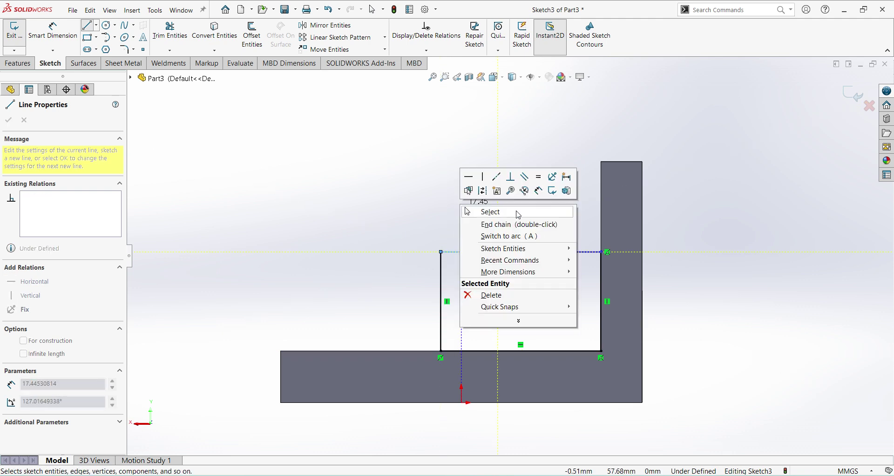
pyautogui.click(538, 192)
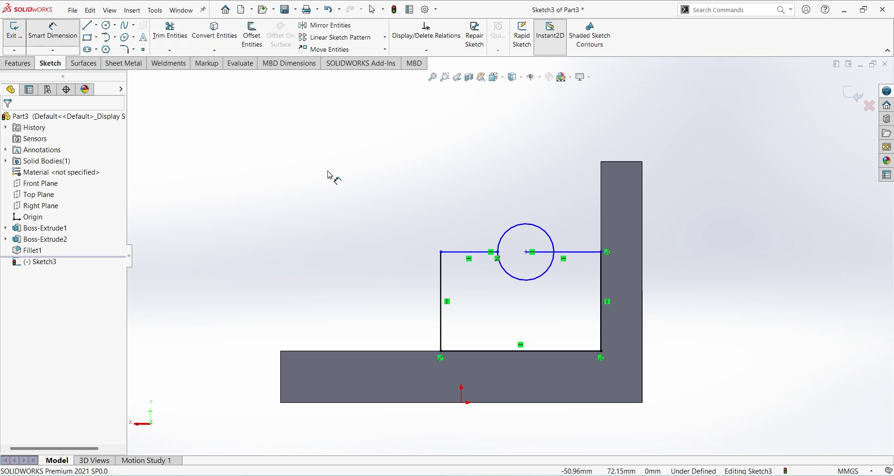
pyautogui.click(442, 316)
pyautogui.click(400, 303)
pyautogui.write('35')
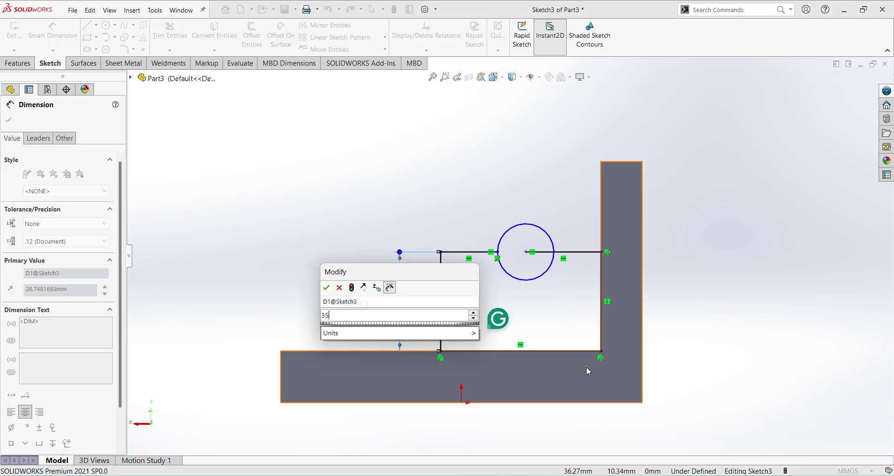
pyautogui.press('Return')
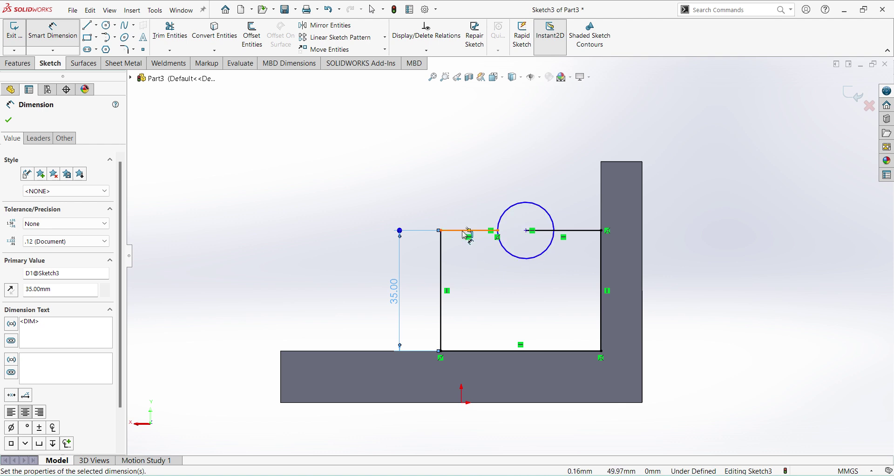
# Dimension the distance between the outline's two vertical sides as a driven dimension and try to edit its value
pyautogui.click(442, 255)
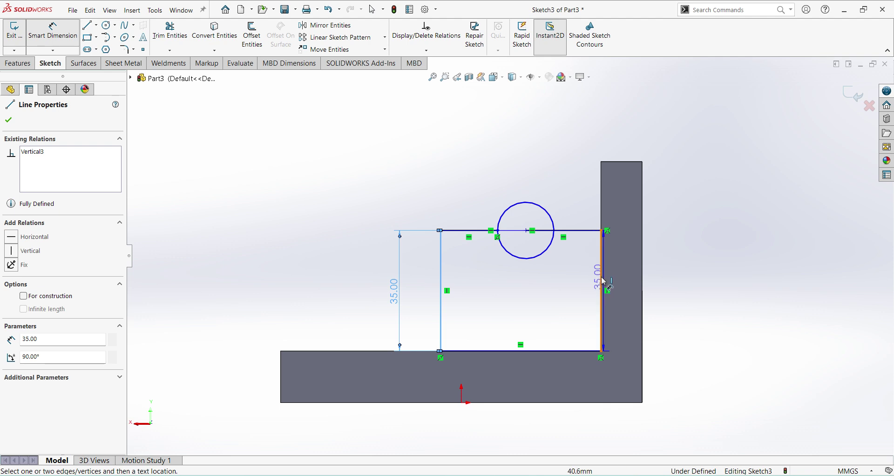
pyautogui.click(603, 281)
pyautogui.click(582, 168)
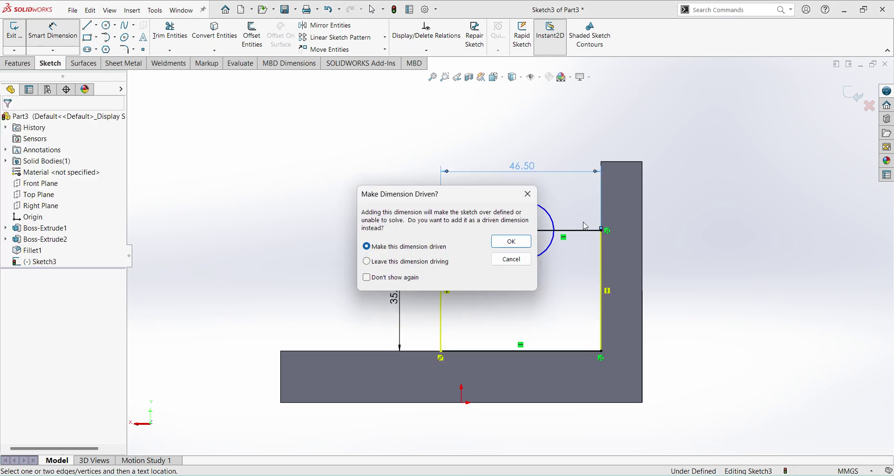
pyautogui.click(512, 241)
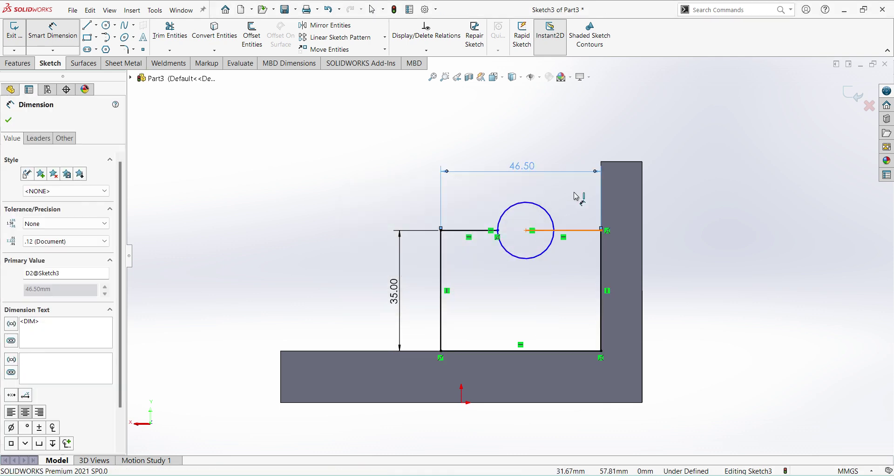
pyautogui.click(559, 196)
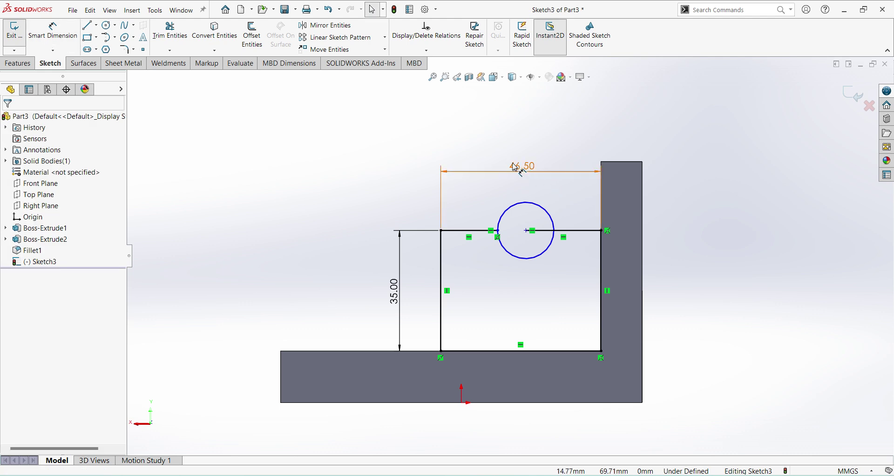
pyautogui.doubleClick(522, 166)
pyautogui.click(517, 245)
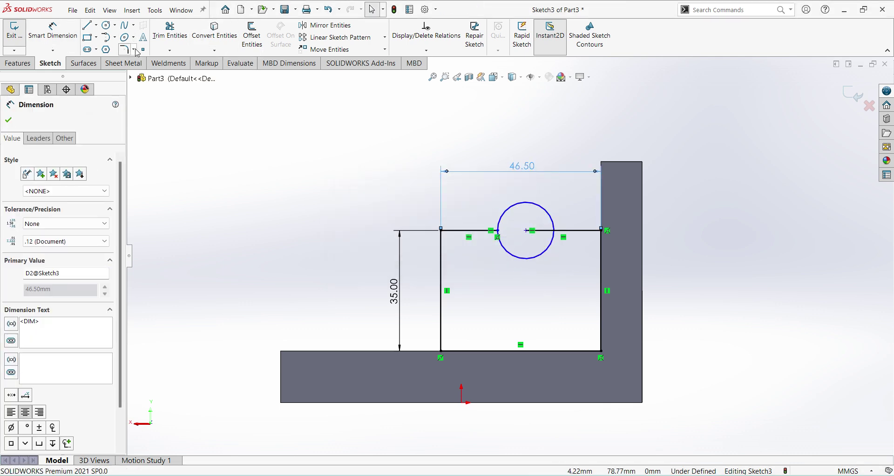
# Dimension the circle's diameter as 30 mm
pyautogui.click(53, 29)
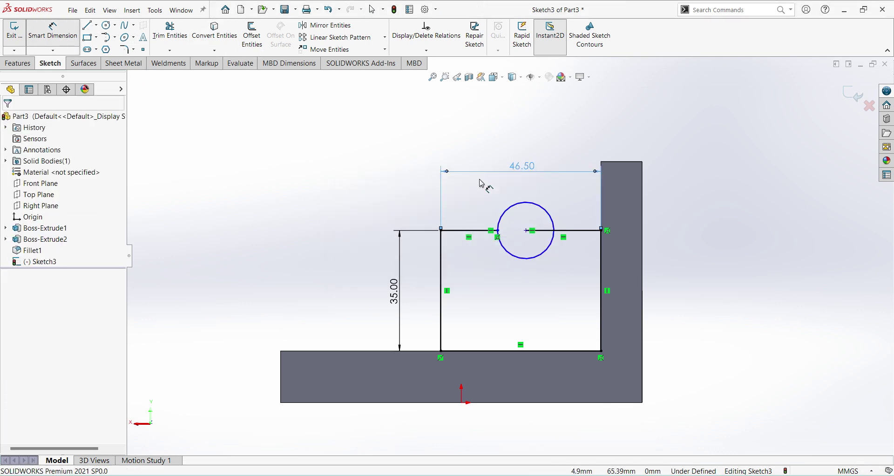
pyautogui.click(526, 211)
pyautogui.click(577, 265)
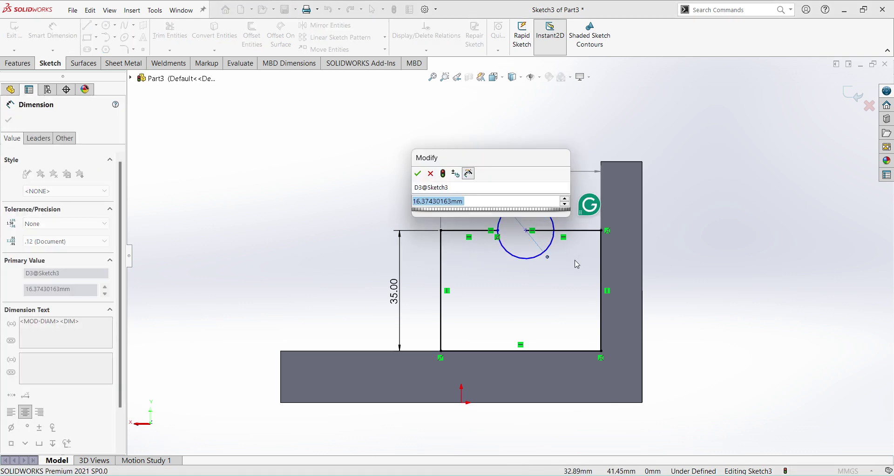
pyautogui.write('30')
pyautogui.press('Return')
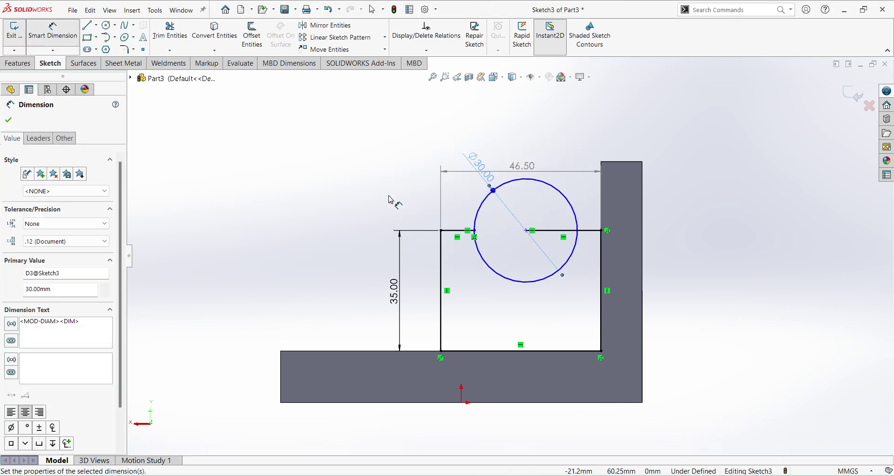
# Trim the line inside the circle and the circle's upper half, leaving a semicircular notch in the outline's top edge
pyautogui.hotkey('alt', 'Tab')
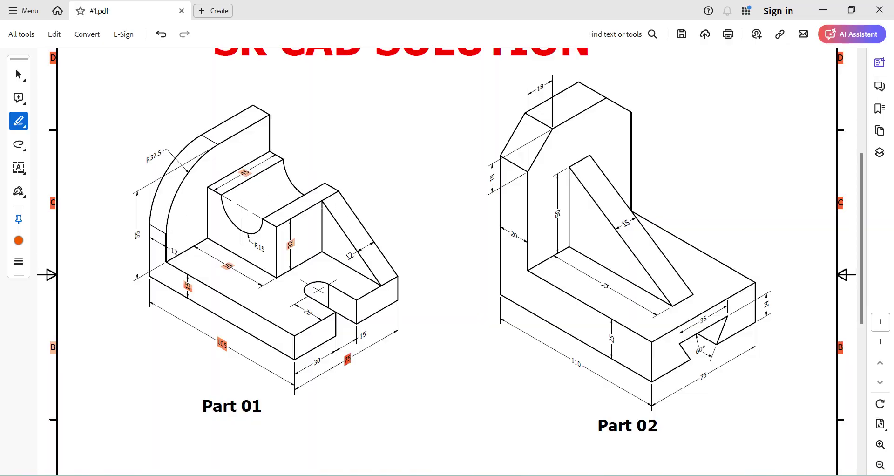
pyautogui.hotkey('alt', 'Tab')
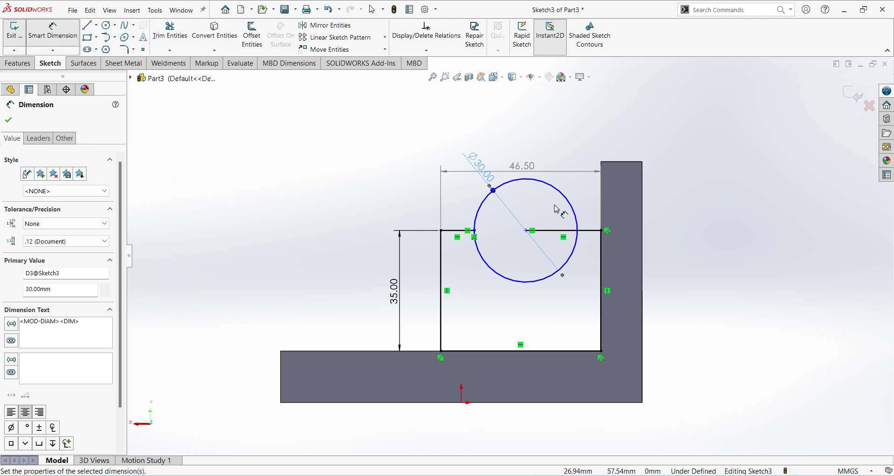
pyautogui.scroll(-1, 538, 169)
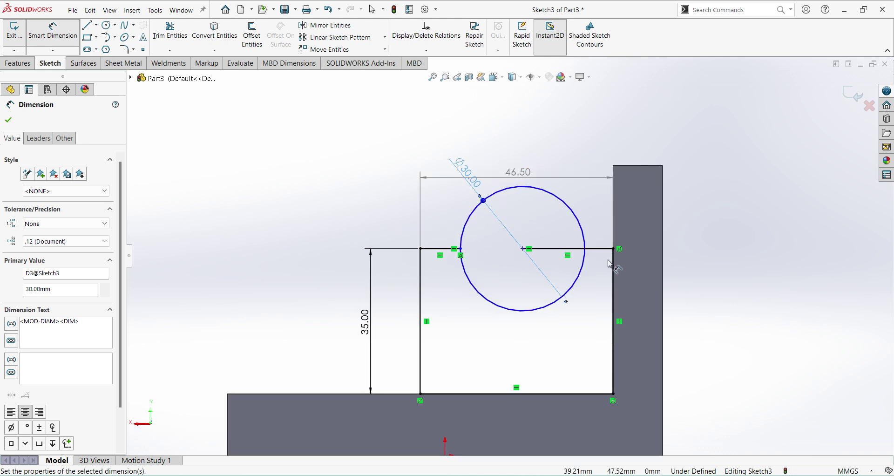
pyautogui.press('Escape')
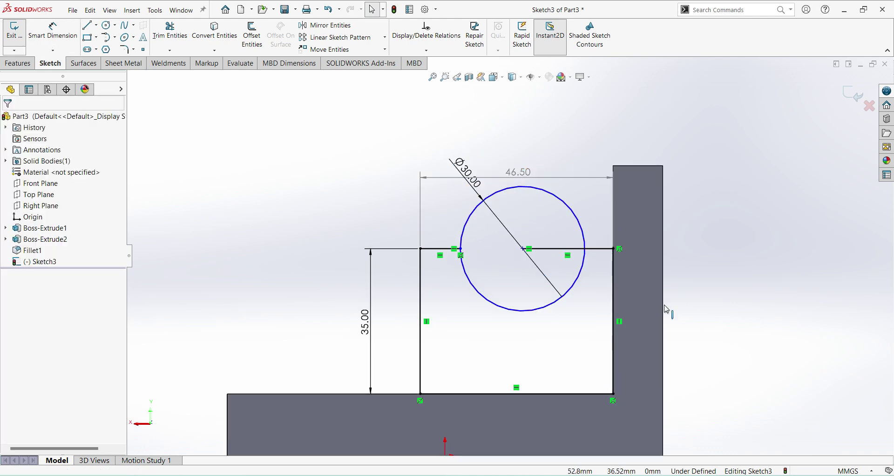
pyautogui.click(184, 35)
pyautogui.click(552, 249)
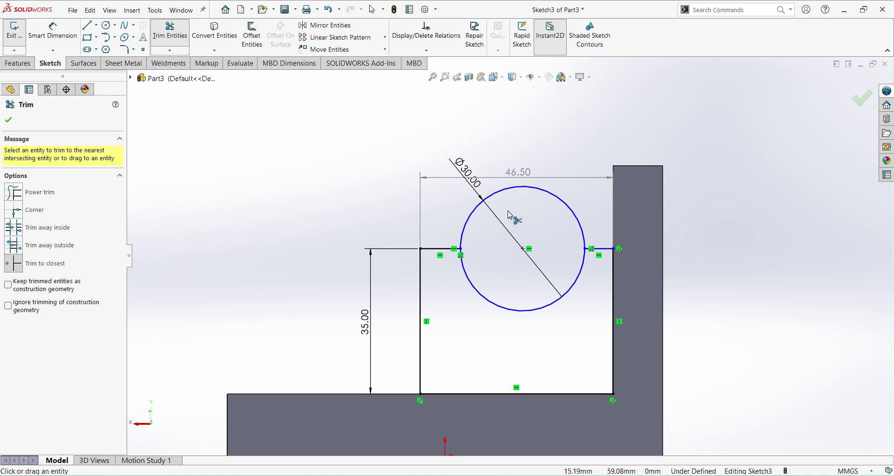
pyautogui.click(528, 187)
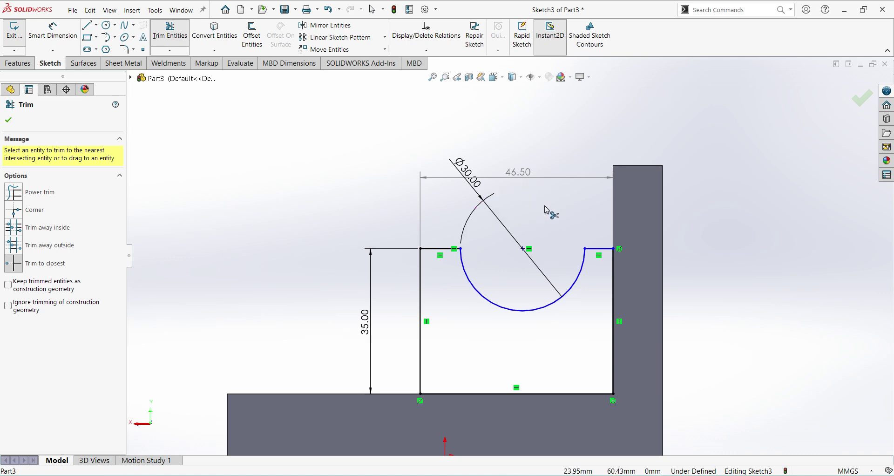
pyautogui.press('Escape')
# Try to edit the value of the driven width dimension above the outline
pyautogui.doubleClick(525, 176)
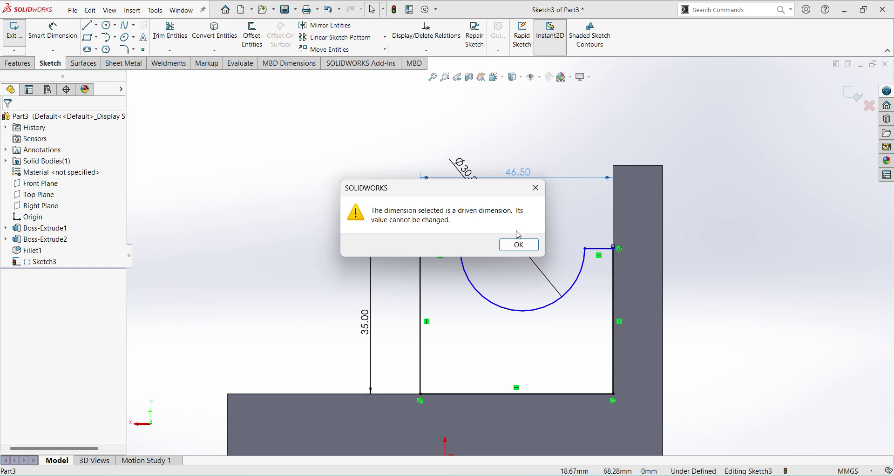
pyautogui.click(517, 245)
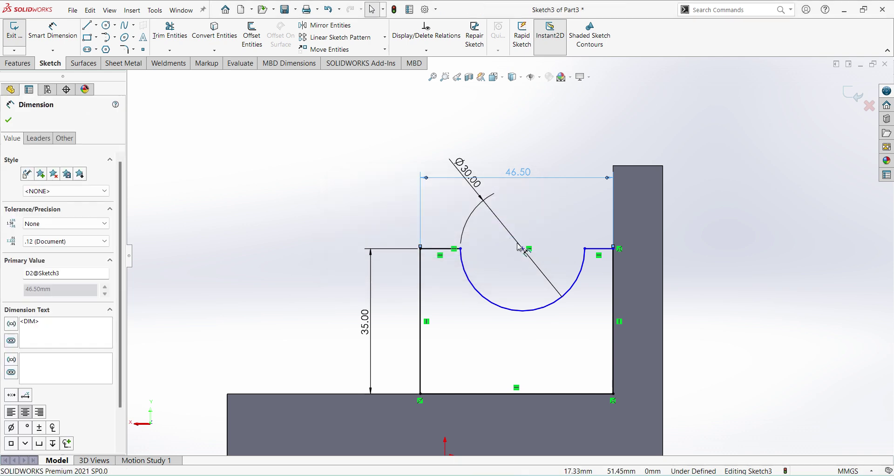
pyautogui.press('Escape')
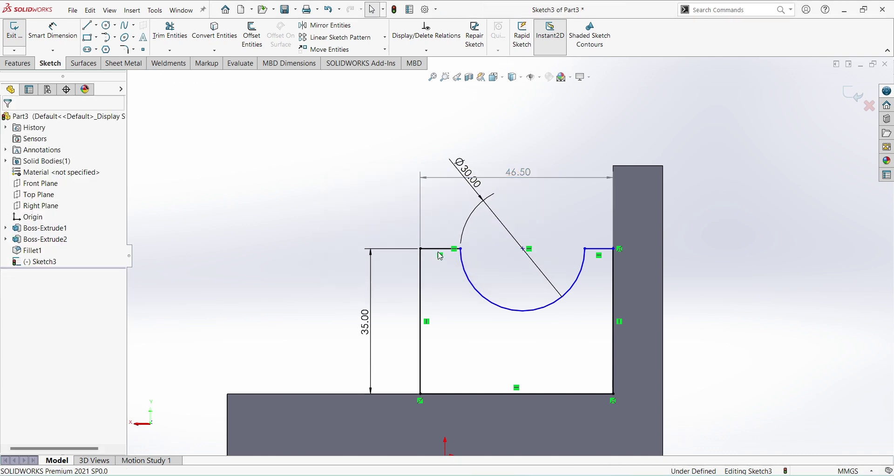
pyautogui.doubleClick(530, 174)
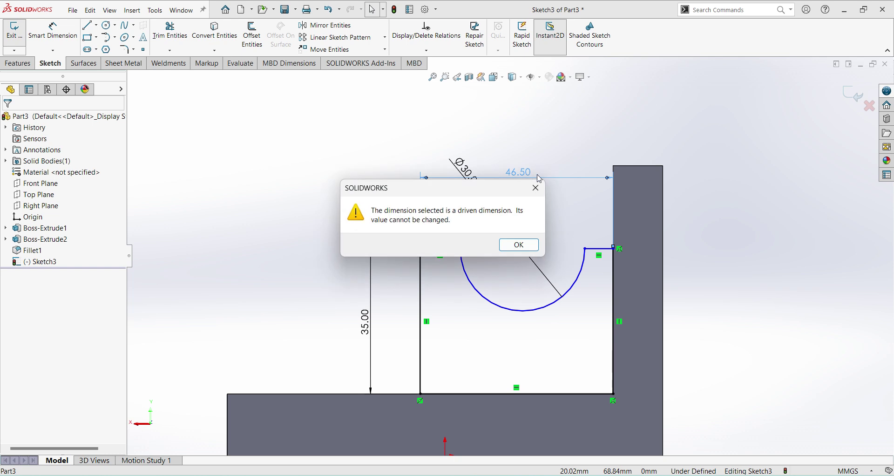
pyautogui.press('Return')
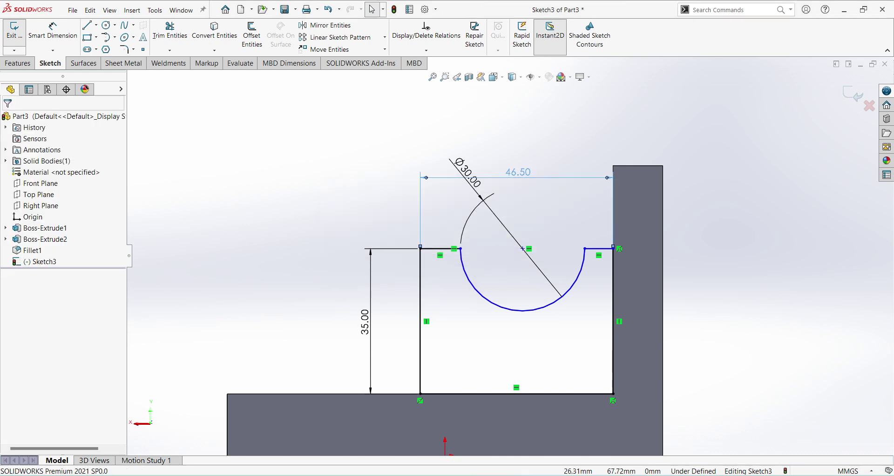
# Delete the driven width dimension above the outline
pyautogui.click(556, 178)
pyautogui.rightClick(555, 177)
pyautogui.click(605, 303)
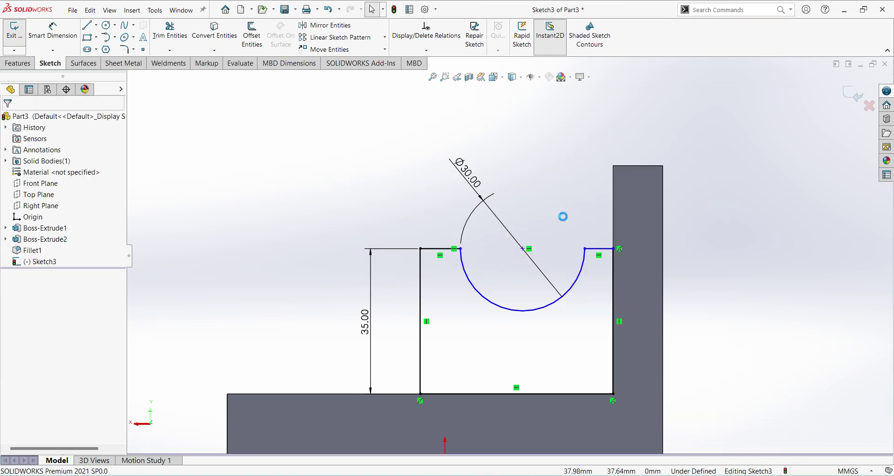
# Try to dimension the outline's width along its bottom line
pyautogui.click(53, 30)
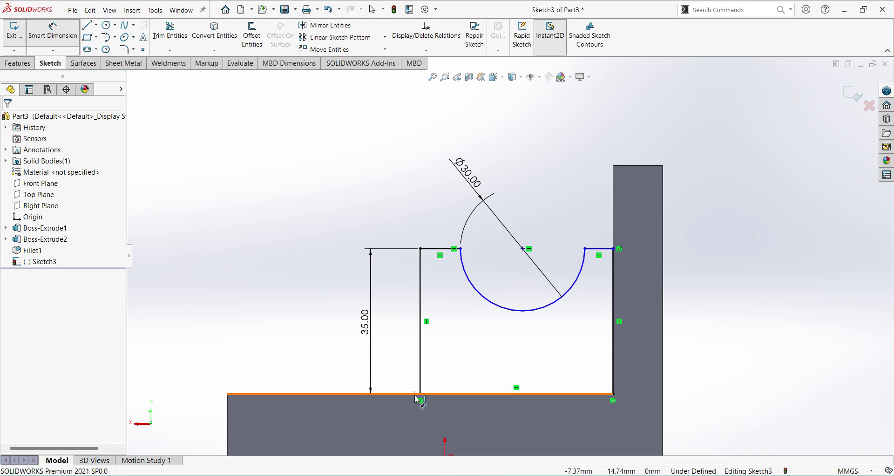
pyautogui.click(438, 394)
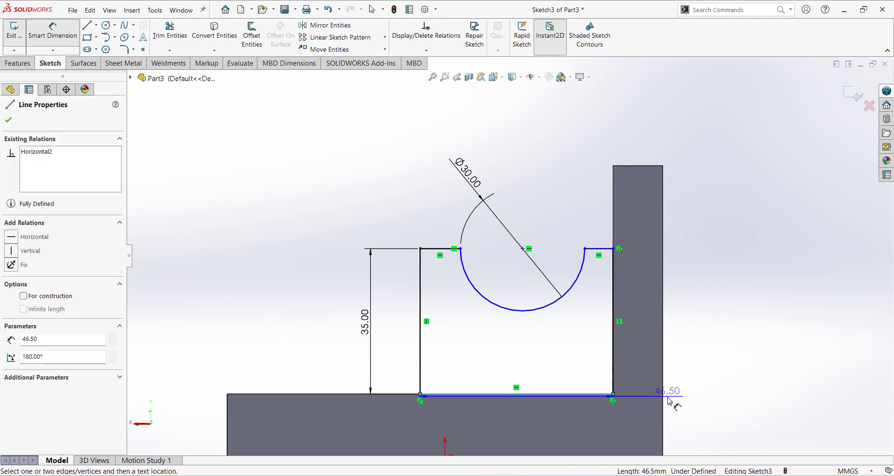
pyautogui.click(615, 395)
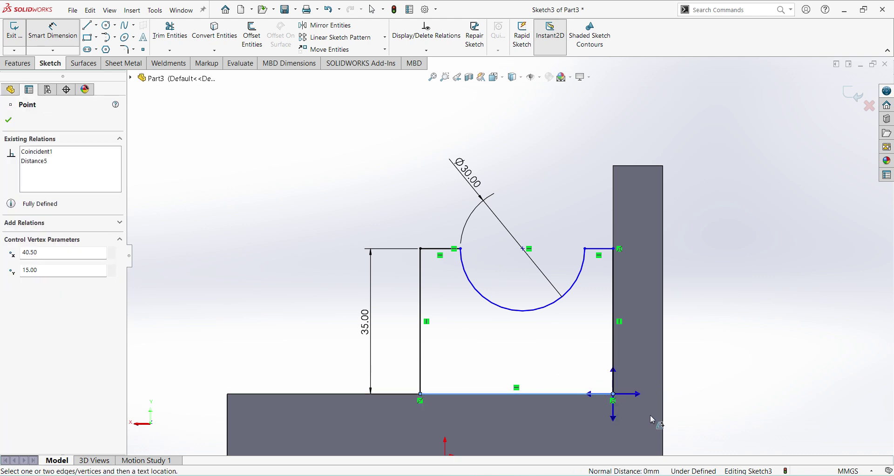
pyautogui.click(524, 368)
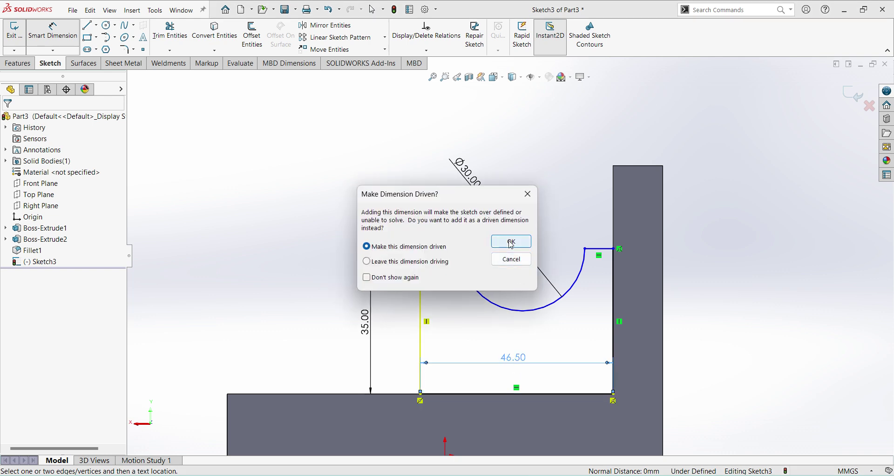
pyautogui.click(511, 242)
pyautogui.click(462, 394)
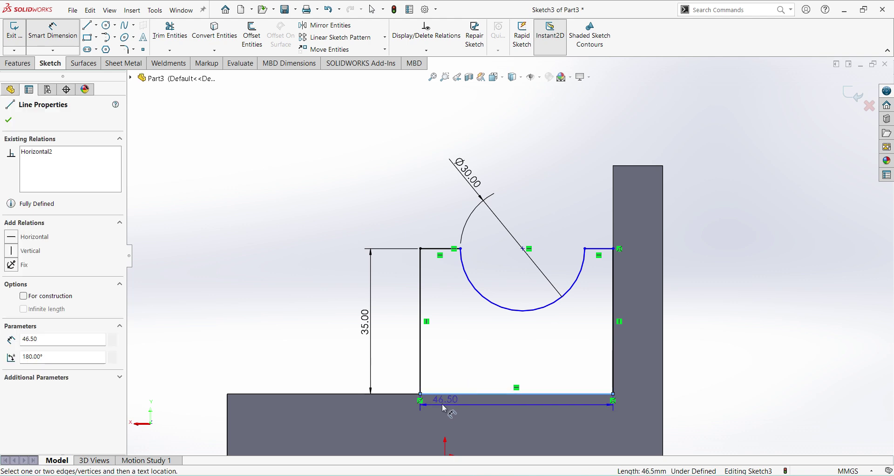
pyautogui.press('Escape')
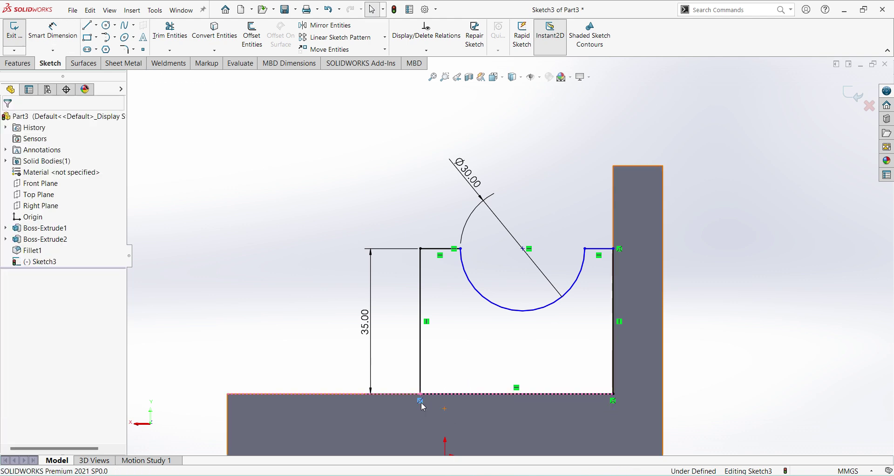
# Delete the coincident relations at the outline's two bottom corners
pyautogui.rightClick(424, 407)
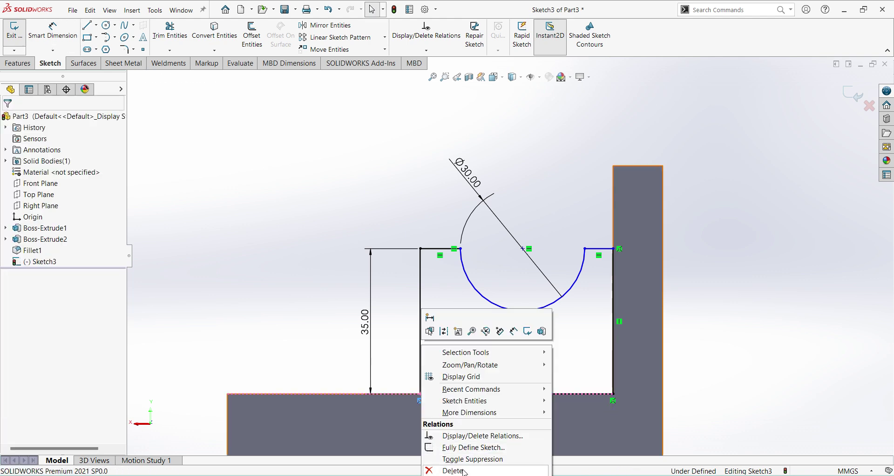
pyautogui.click(446, 472)
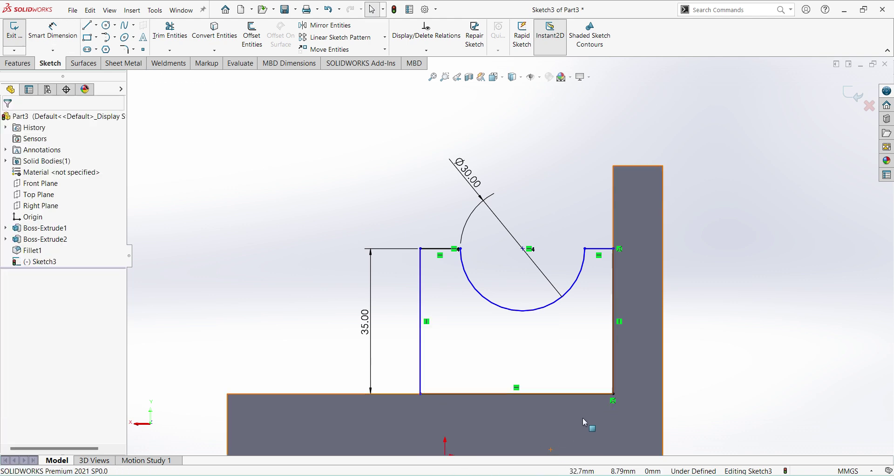
pyautogui.rightClick(613, 400)
pyautogui.press('Escape')
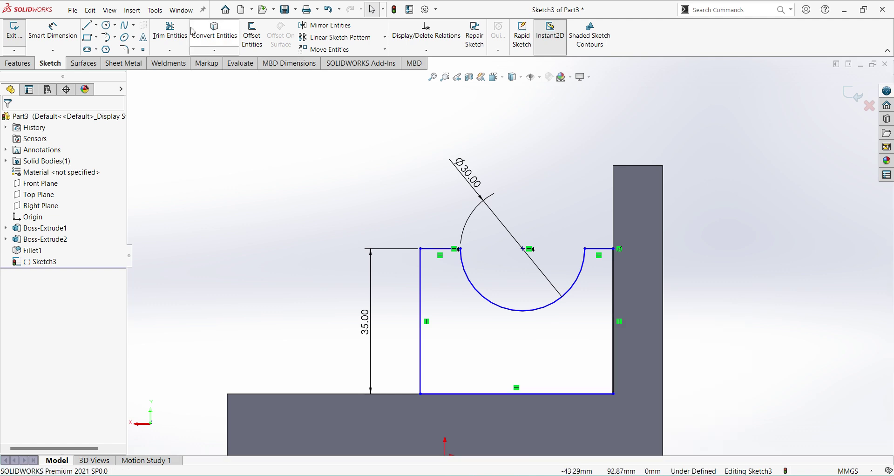
# Dimension the outline's bottom line as 50 mm
pyautogui.click(53, 32)
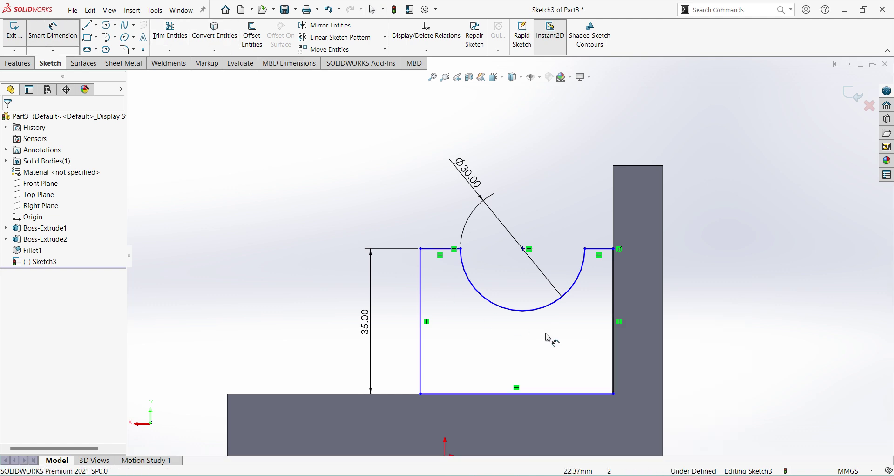
pyautogui.click(573, 393)
pyautogui.click(536, 370)
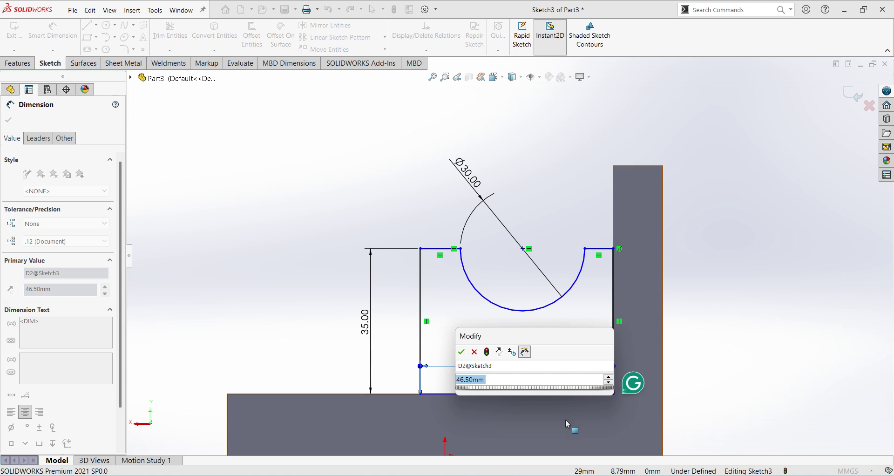
pyautogui.write('50')
pyautogui.press('Return')
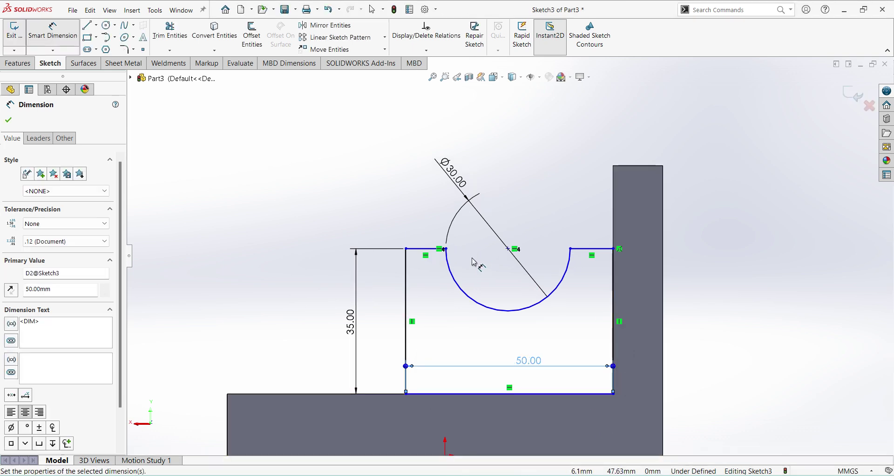
# Dimension the distance from the outline's free vertical side to the arc's centre as 25 mm
pyautogui.click(407, 302)
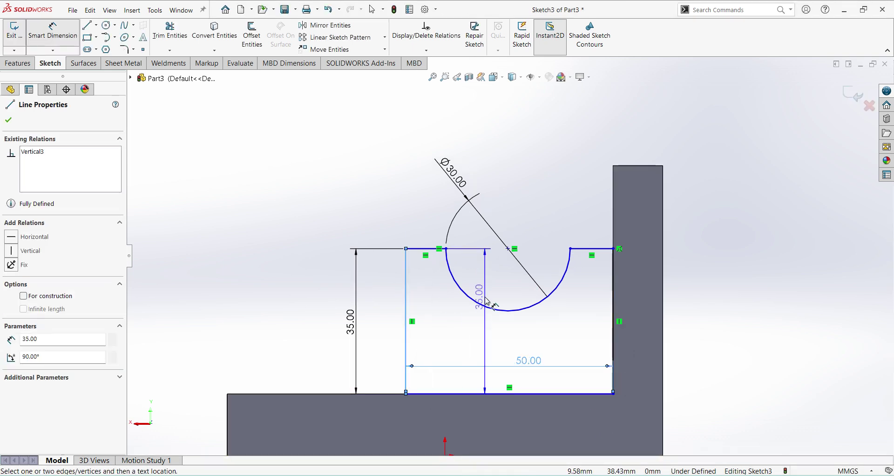
pyautogui.click(508, 247)
pyautogui.click(363, 232)
pyautogui.write('25')
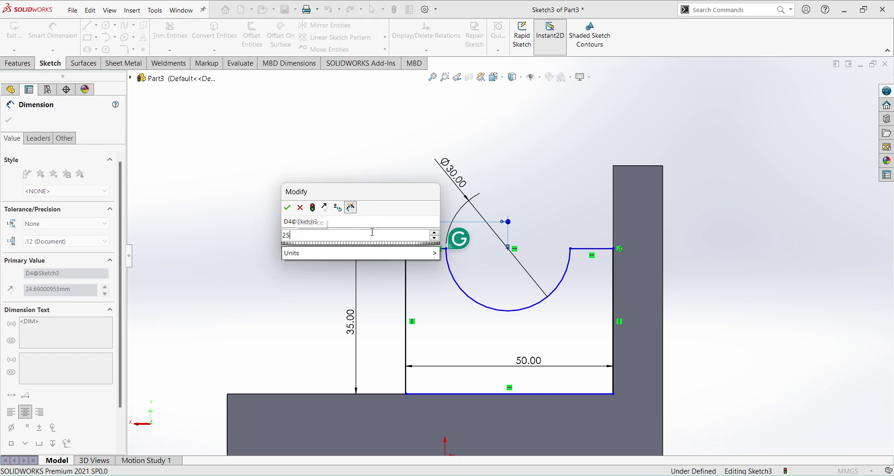
pyautogui.press('Return')
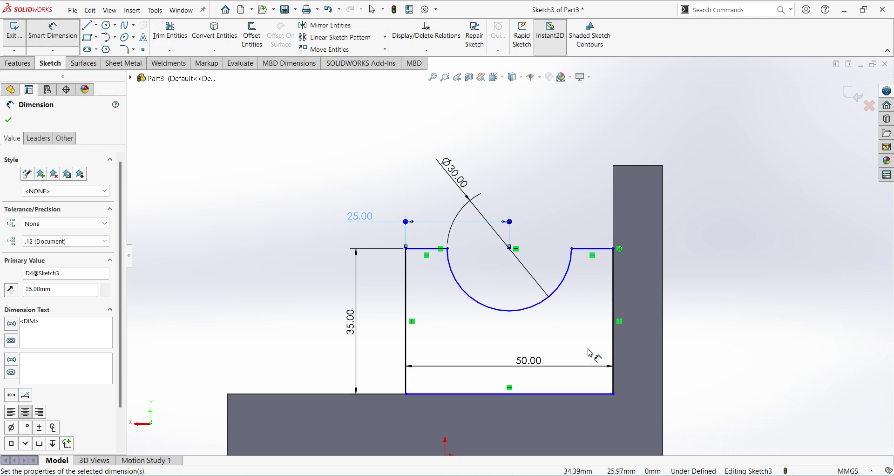
# Try to dimension the distance from the outline's free vertical side to the nearer arc endpoint
pyautogui.click(407, 298)
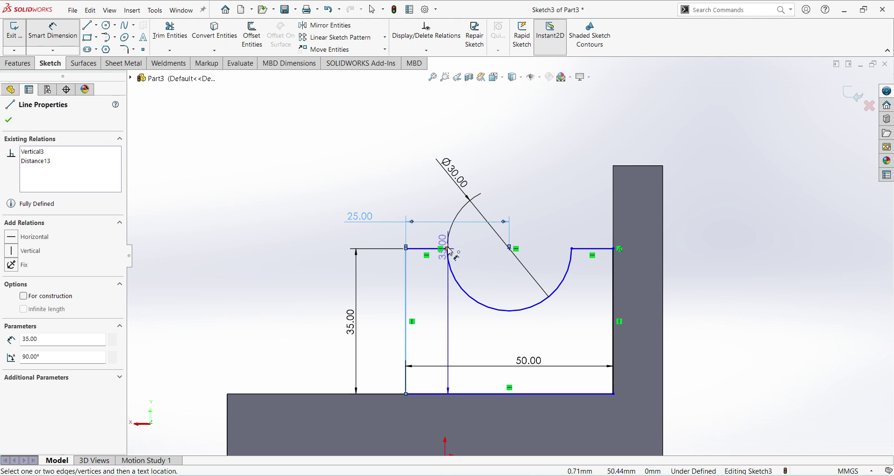
pyautogui.click(448, 248)
pyautogui.click(438, 326)
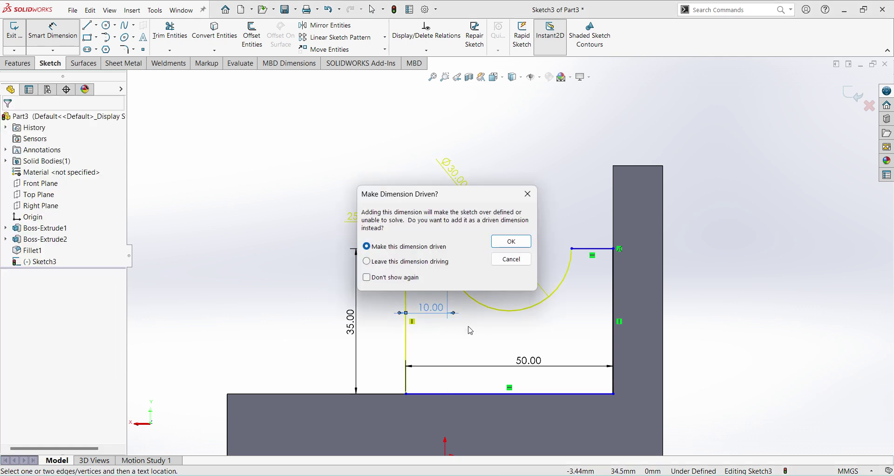
pyautogui.press('Escape')
pyautogui.press('Escape')
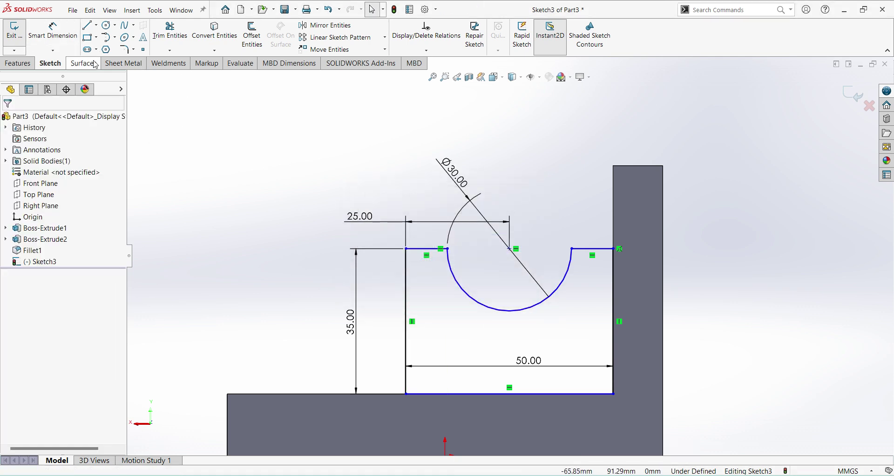
# Add horizontal relations between the outline's free top corner and the nearer arc endpoint, and between the arc's two endpoints
pyautogui.click(406, 249)
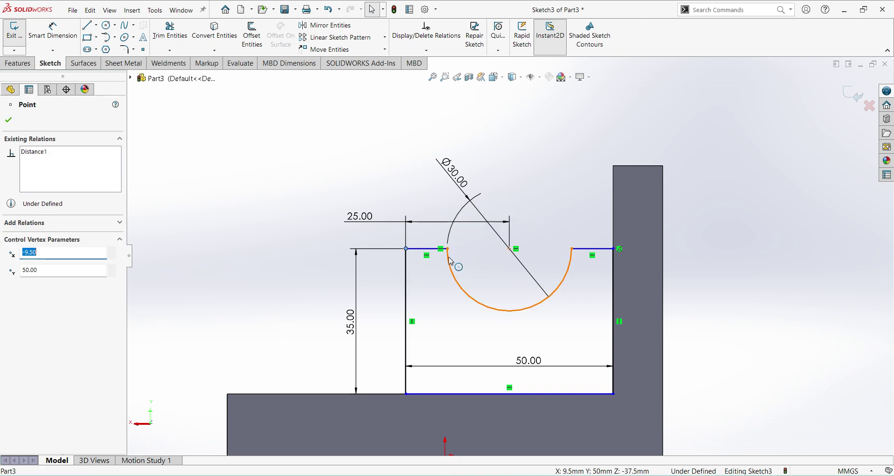
pyautogui.keyDown('ctrl'); pyautogui.click(448, 250); pyautogui.keyUp('ctrl')
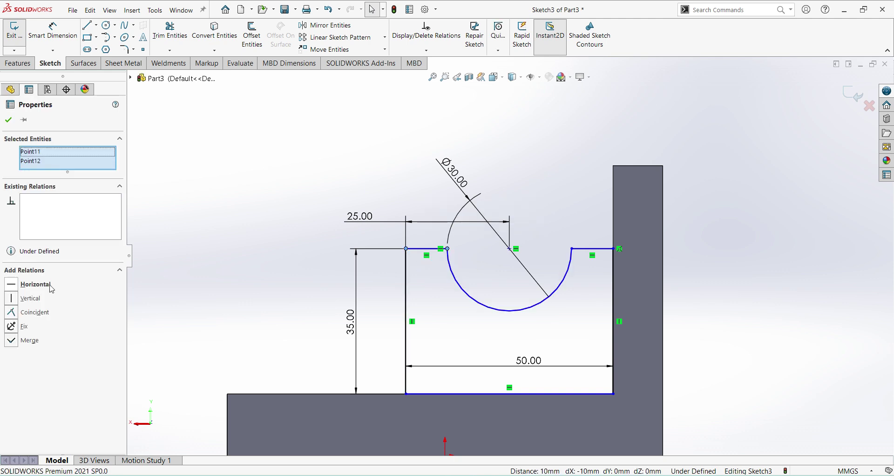
pyautogui.click(19, 286)
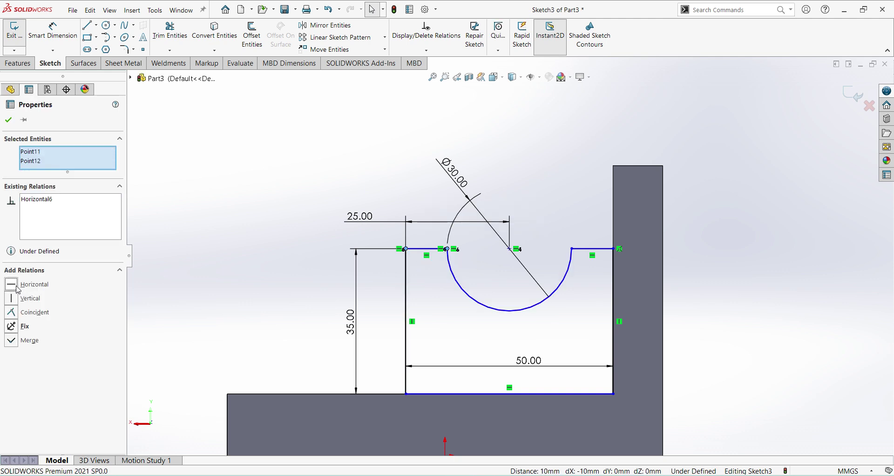
pyautogui.click(573, 249)
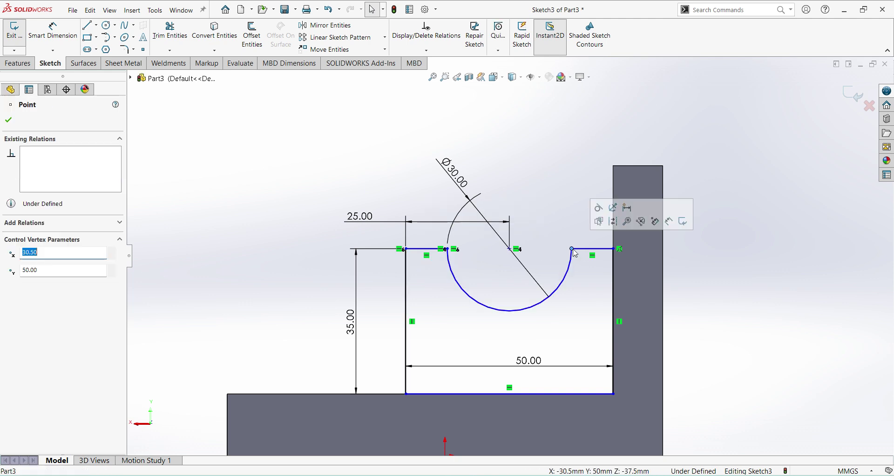
pyautogui.keyDown('ctrl'); pyautogui.click(449, 250); pyautogui.keyUp('ctrl')
pyautogui.click(13, 285)
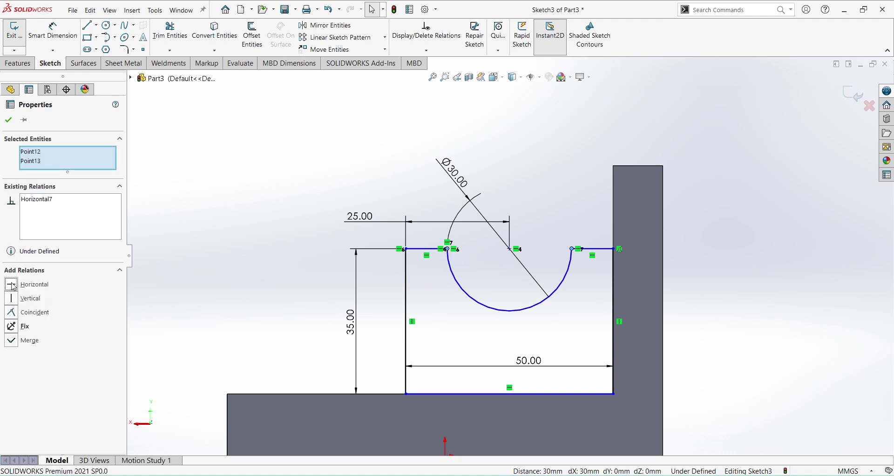
# Align the outline's free bottom corner horizontally with the inner corner between the base and upright wall, so the outline rests on the base
pyautogui.click(421, 292)
pyautogui.moveTo(427, 251); pyautogui.dragTo(432, 222)
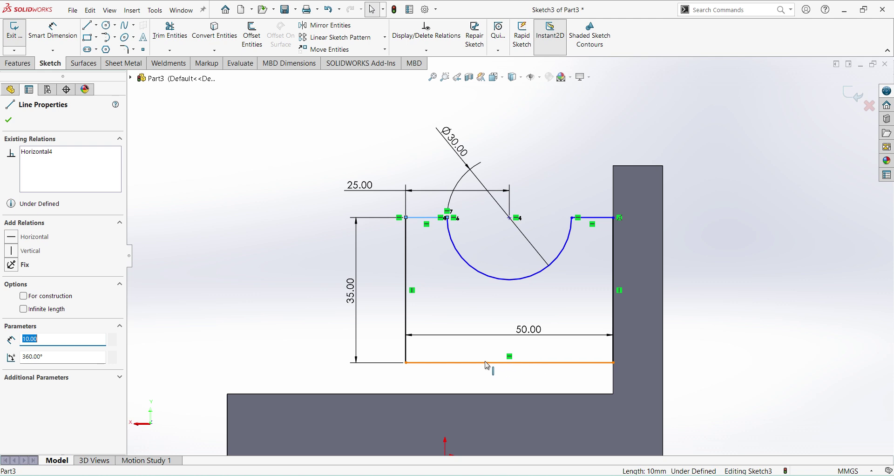
pyautogui.click(525, 380)
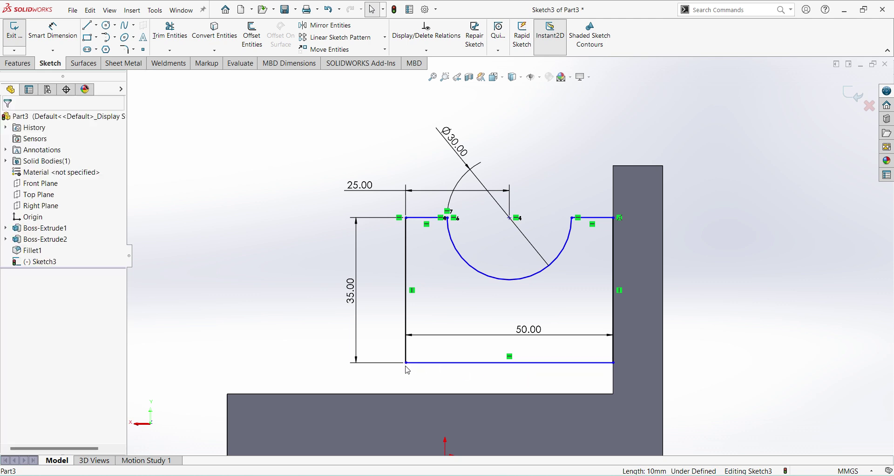
pyautogui.click(407, 364)
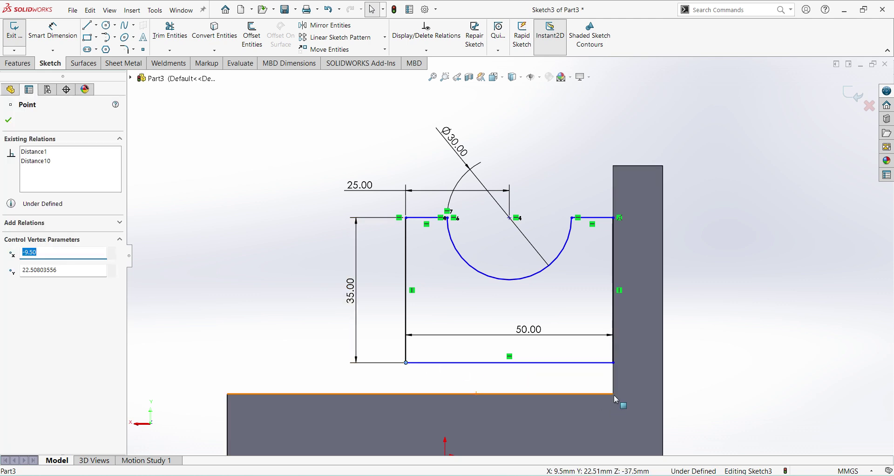
pyautogui.keyDown('ctrl'); pyautogui.click(613, 394); pyautogui.keyUp('ctrl')
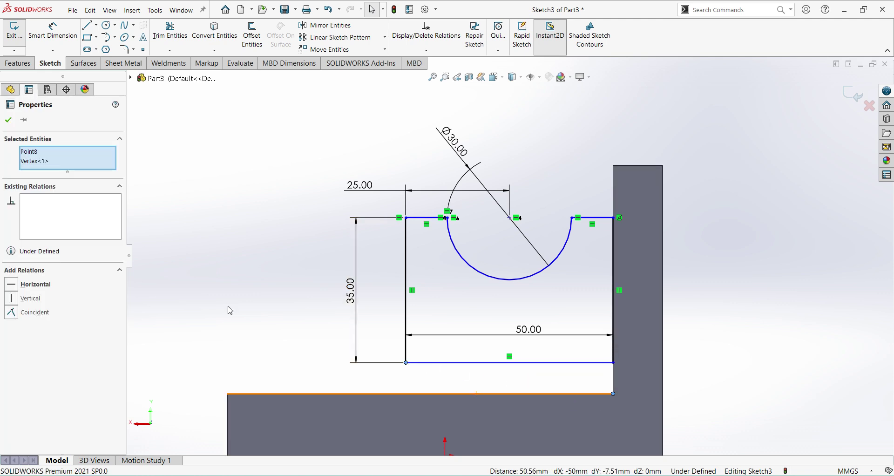
pyautogui.click(16, 285)
pyautogui.click(257, 222)
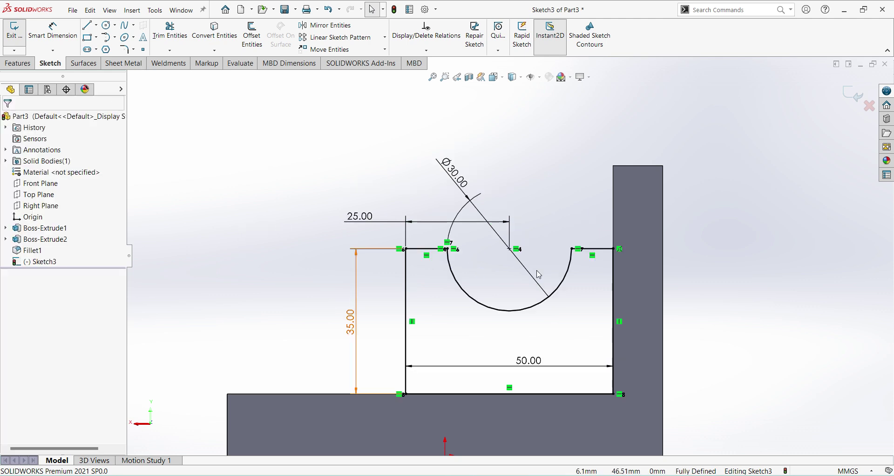
# Extrude the cradle sketch 40 mm blind in the reversed direction and compare the block with Part 01 in the PDF drawing
pyautogui.click(855, 98)
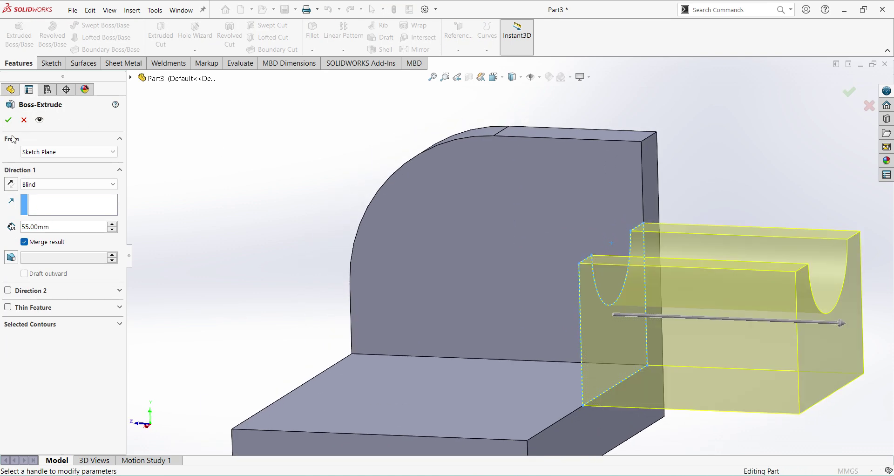
pyautogui.click(11, 184)
pyautogui.click(59, 227)
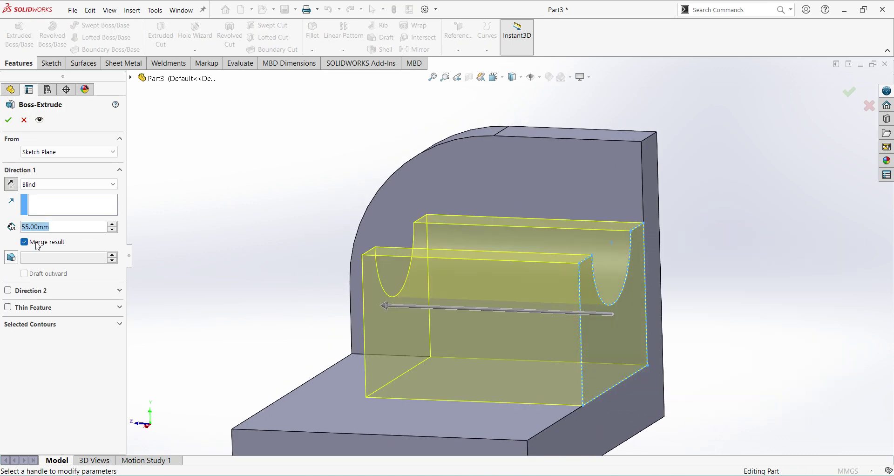
pyautogui.write('40')
pyautogui.press('Return')
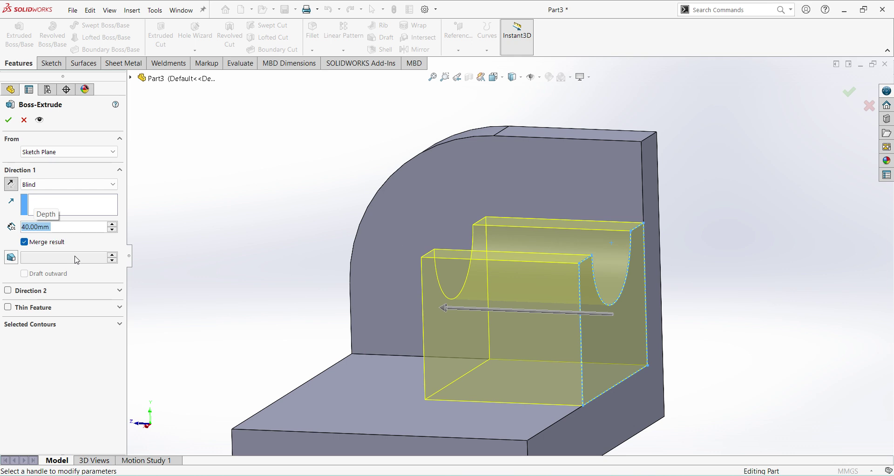
pyautogui.press('Return')
pyautogui.moveTo(615, 250); pyautogui.dragTo(625, 459, button='middle')
pyautogui.hotkey('alt', 'Tab')
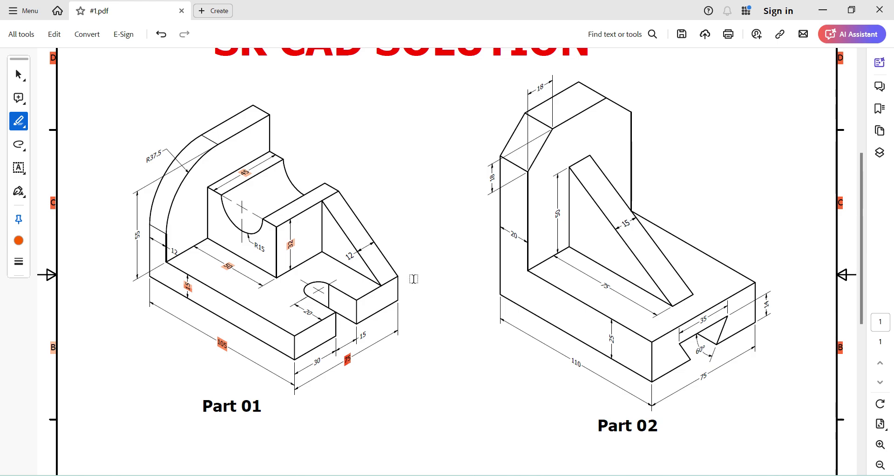
pyautogui.hotkey('alt', 'Tab')
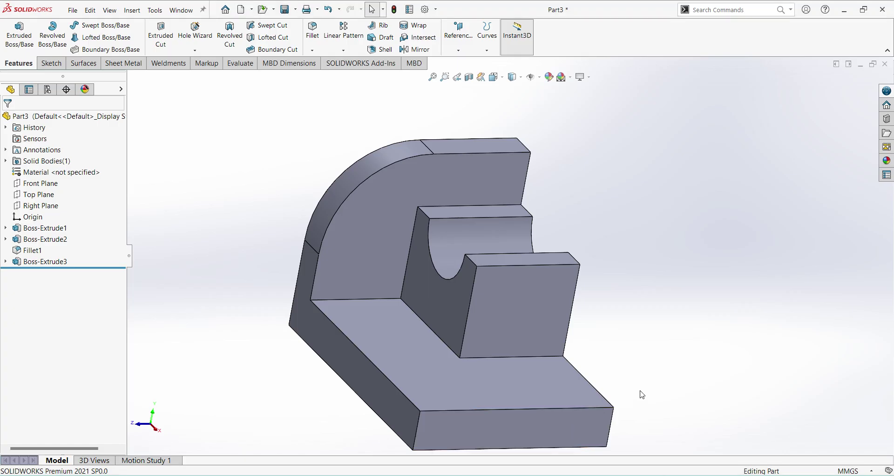
pyautogui.moveTo(589, 369); pyautogui.dragTo(543, 387, button='middle')
pyautogui.click(544, 387)
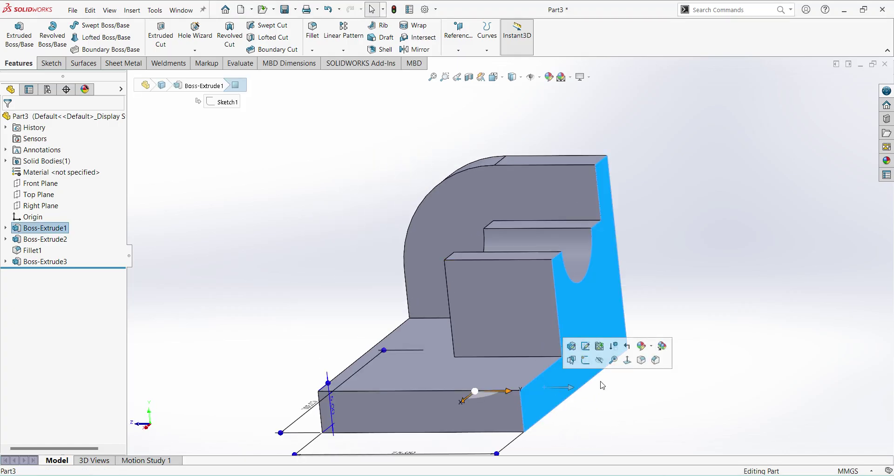
pyautogui.click(593, 358)
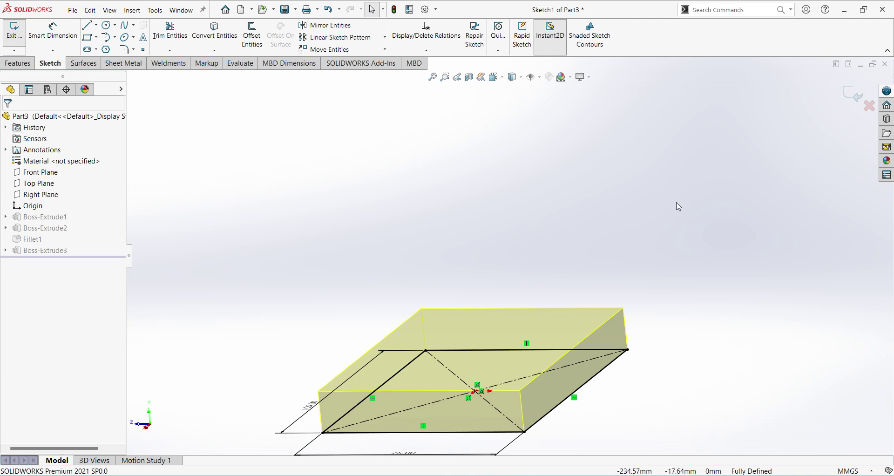
pyautogui.click(869, 105)
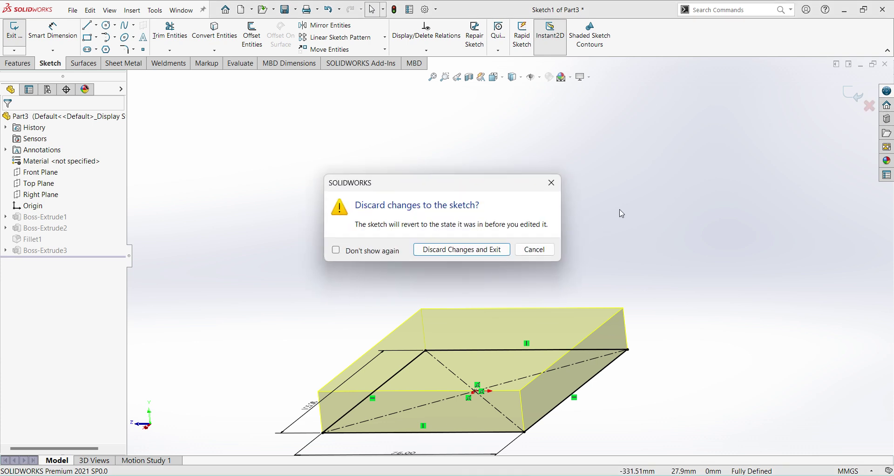
pyautogui.click(494, 250)
# Sketch a diagonal line on the part's flush side face from the cradle block's outer top corner to the base's far top corner
pyautogui.click(550, 387)
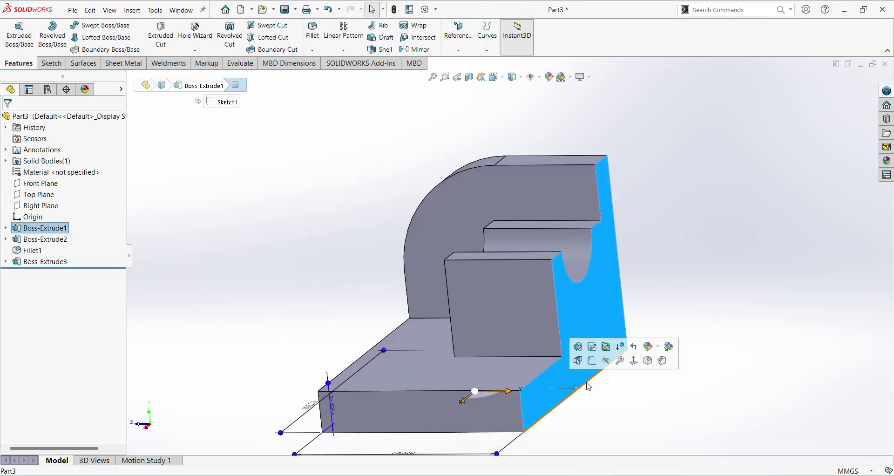
pyautogui.click(593, 360)
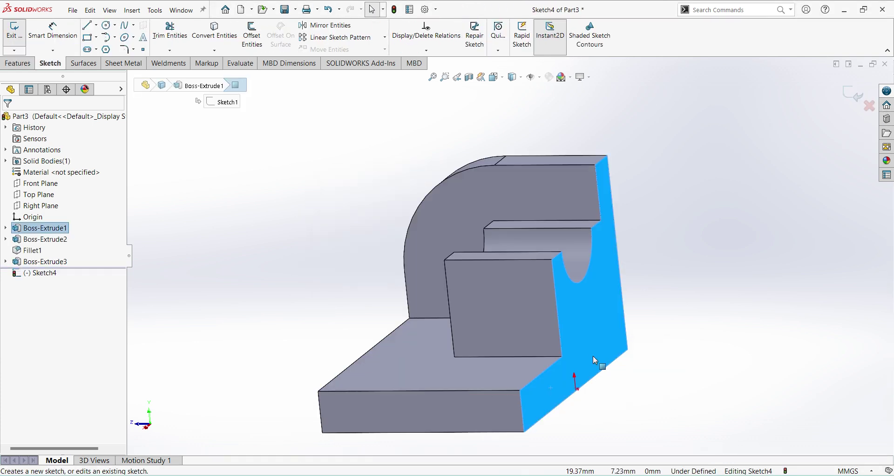
pyautogui.click(49, 274)
pyautogui.click(73, 254)
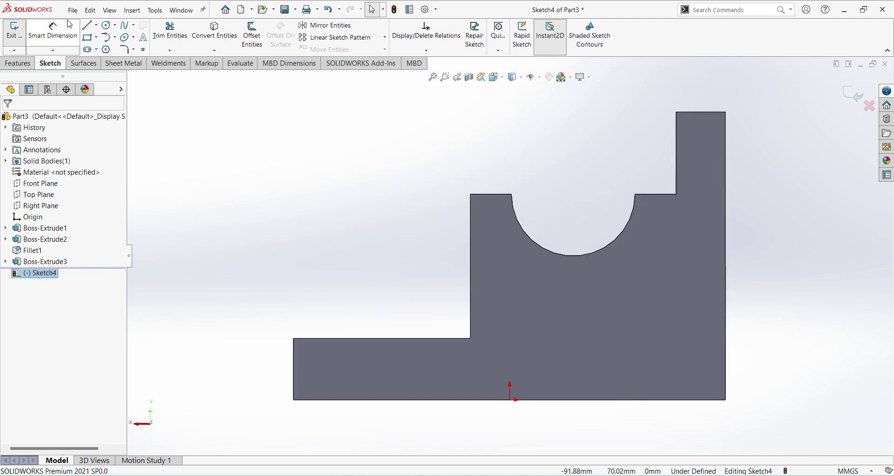
pyautogui.click(86, 24)
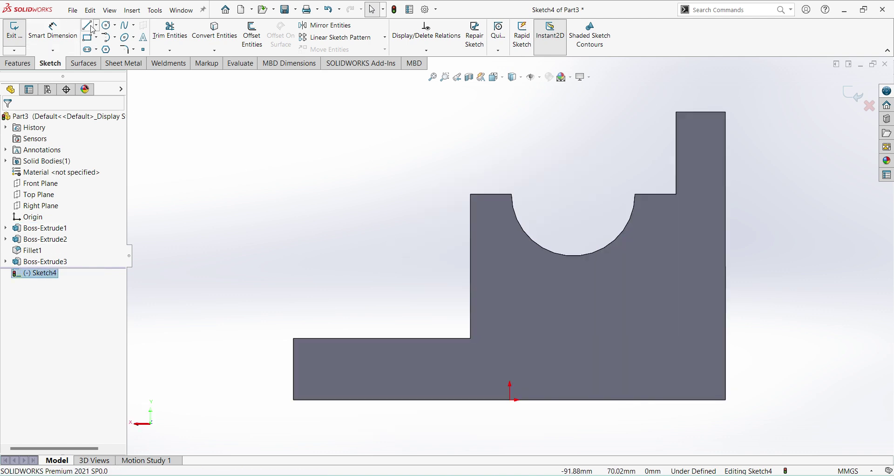
pyautogui.click(470, 194)
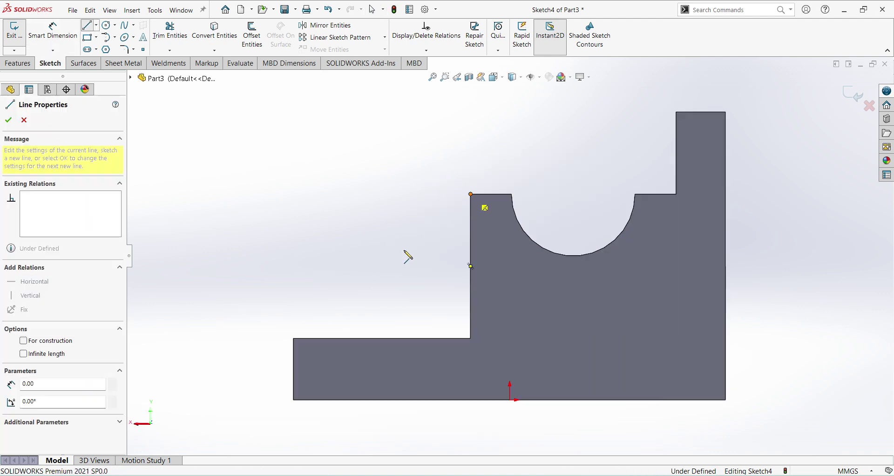
pyautogui.click(293, 339)
pyautogui.rightClick(273, 261)
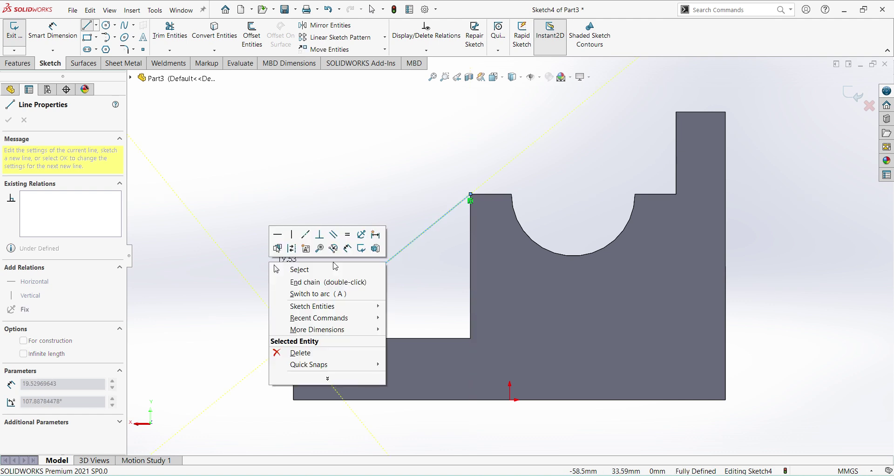
pyautogui.click(291, 267)
pyautogui.click(302, 274)
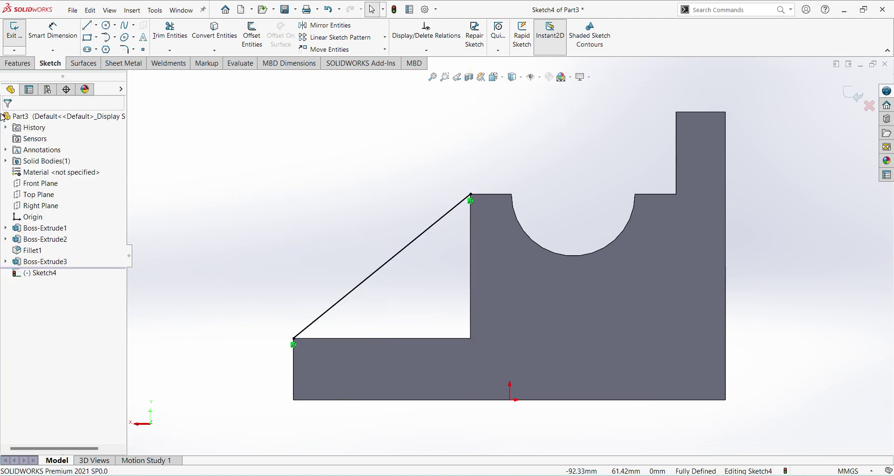
# Create a 12 mm thick rib from the diagonal line, flipping the material side and thickening it only inward from the side face
pyautogui.click(859, 96)
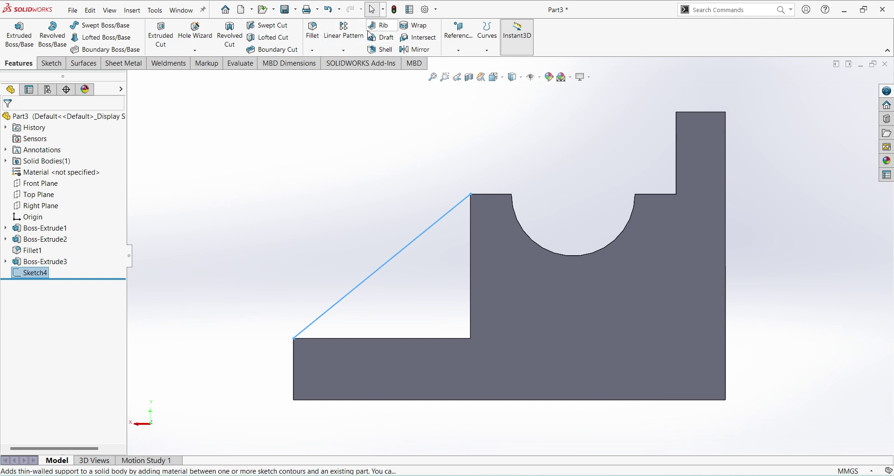
pyautogui.click(381, 26)
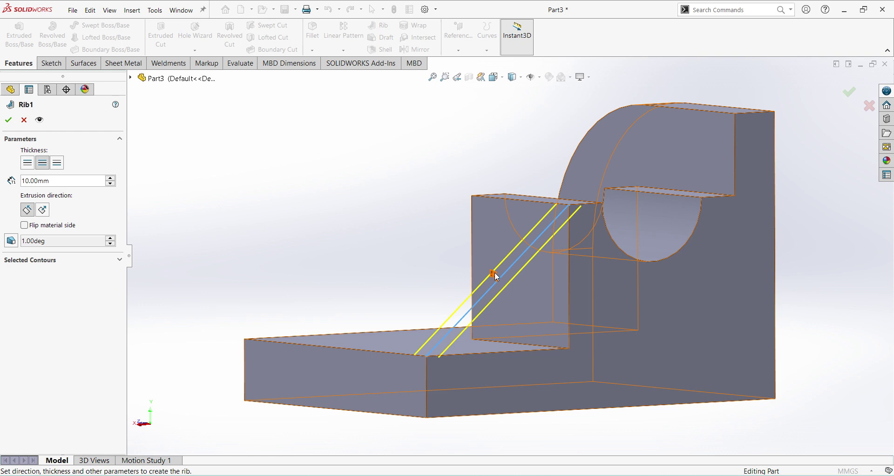
pyautogui.click(495, 274)
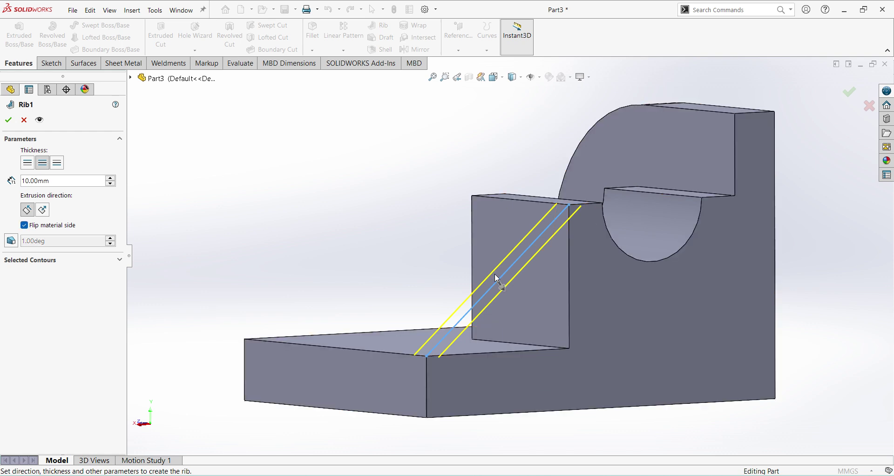
pyautogui.click(57, 167)
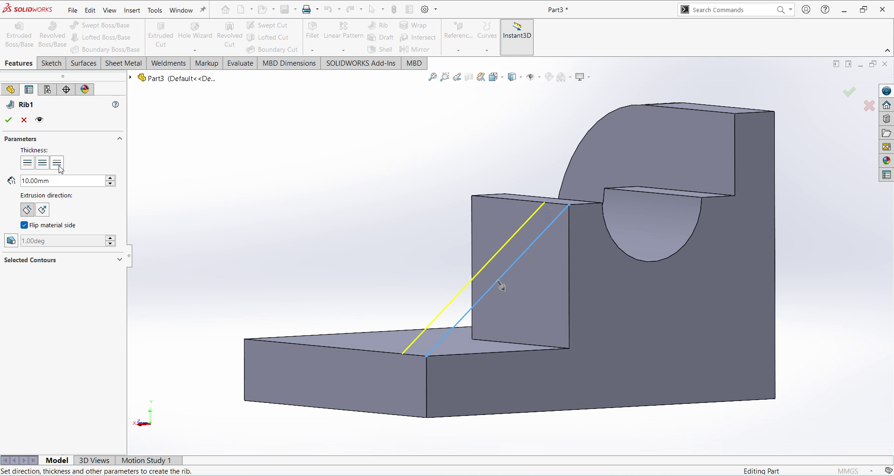
pyautogui.moveTo(412, 227); pyautogui.dragTo(429, 240, button='middle')
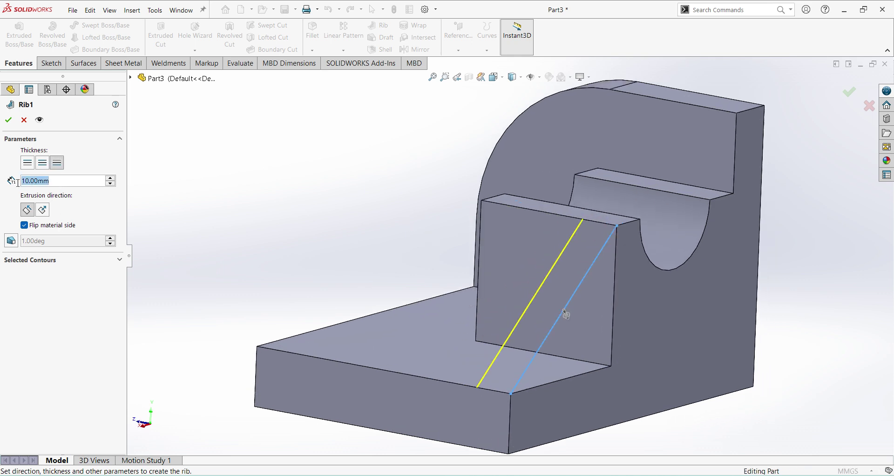
pyautogui.write('12')
pyautogui.press('Return')
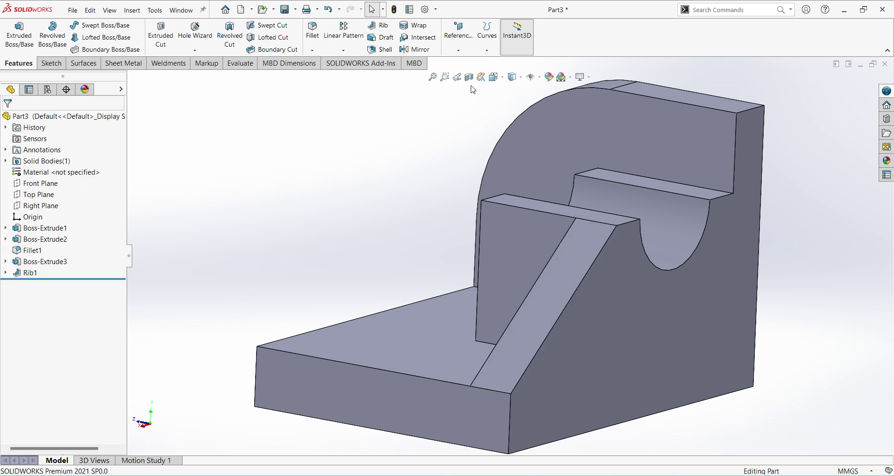
# Show the model in isometric view and consult the slot dimensions of Part 01 in the PDF drawing
pyautogui.click(494, 77)
pyautogui.click(556, 104)
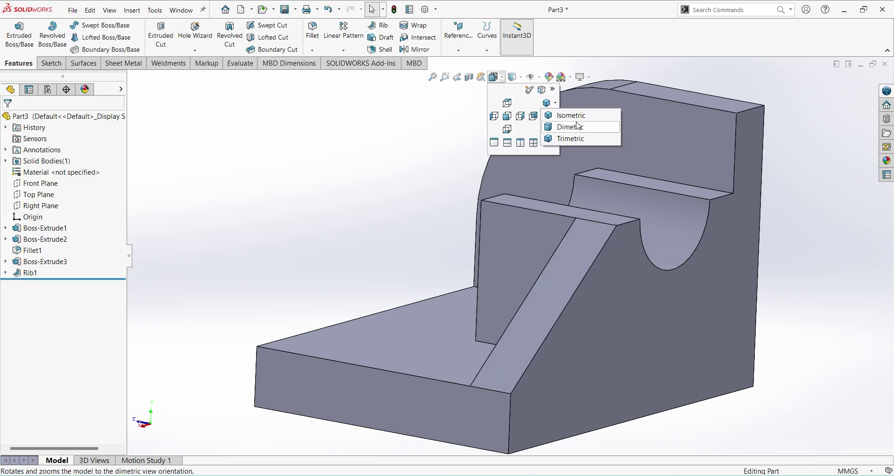
pyautogui.click(566, 115)
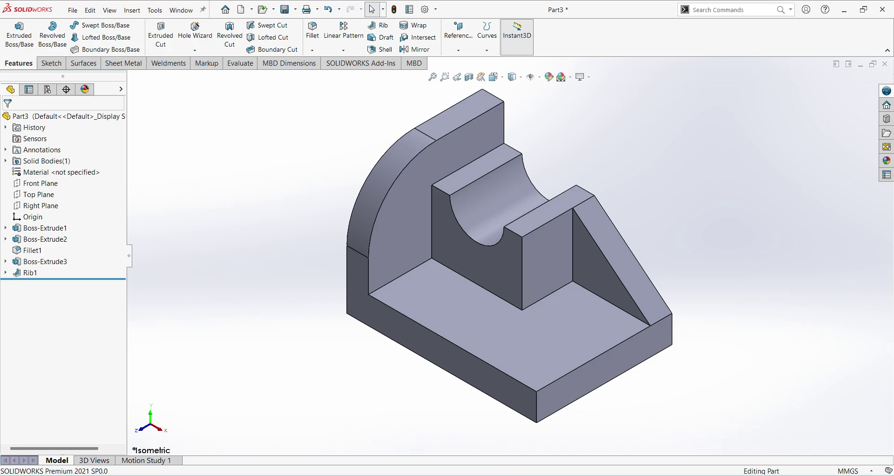
pyautogui.hotkey('alt', 'Tab')
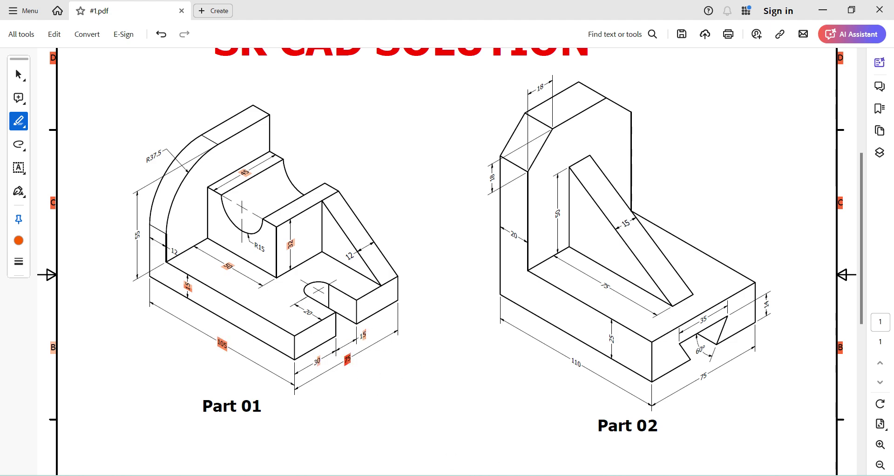
pyautogui.hotkey('alt', 'Tab')
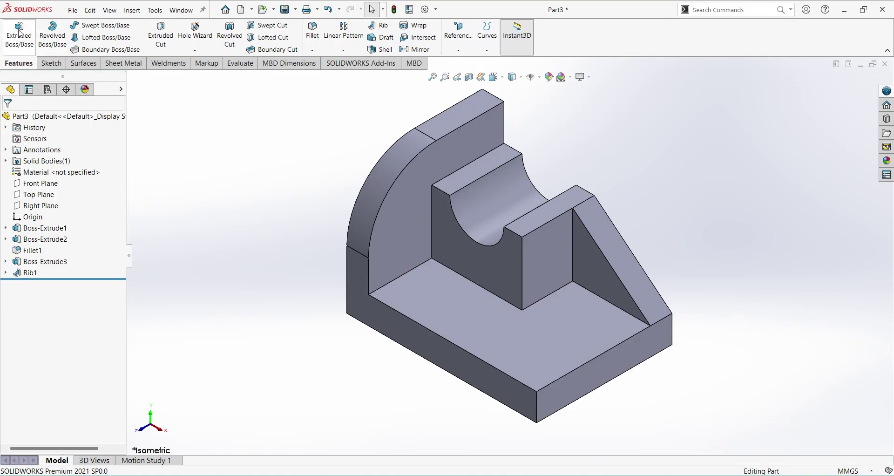
# Start a sketch on the base's top face, viewed face-on, and draw a circle about 11 mm in diameter between the cradle block and end edge
pyautogui.click(580, 356)
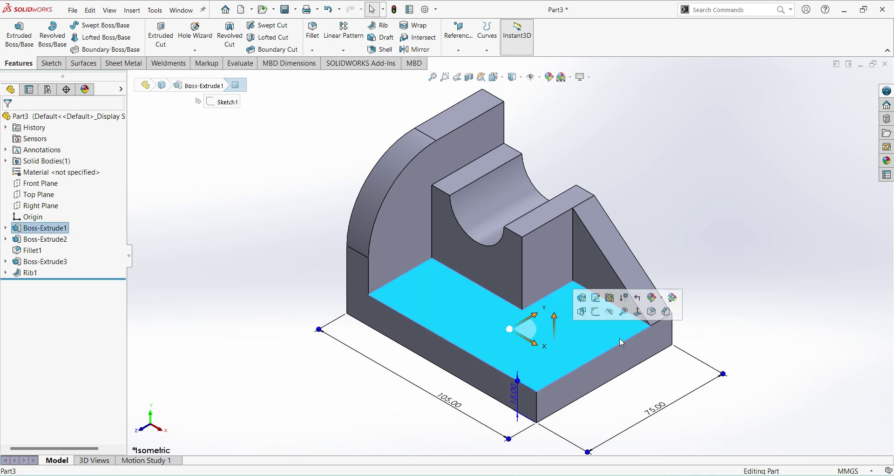
pyautogui.click(596, 311)
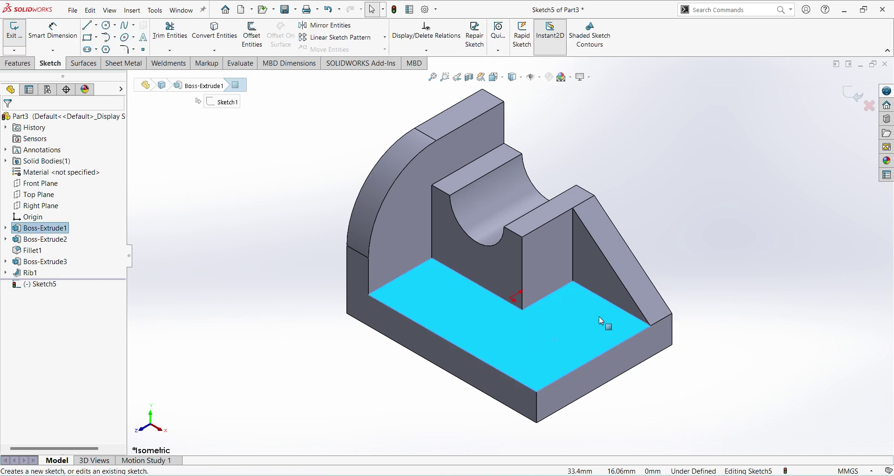
pyautogui.click(40, 285)
pyautogui.click(66, 267)
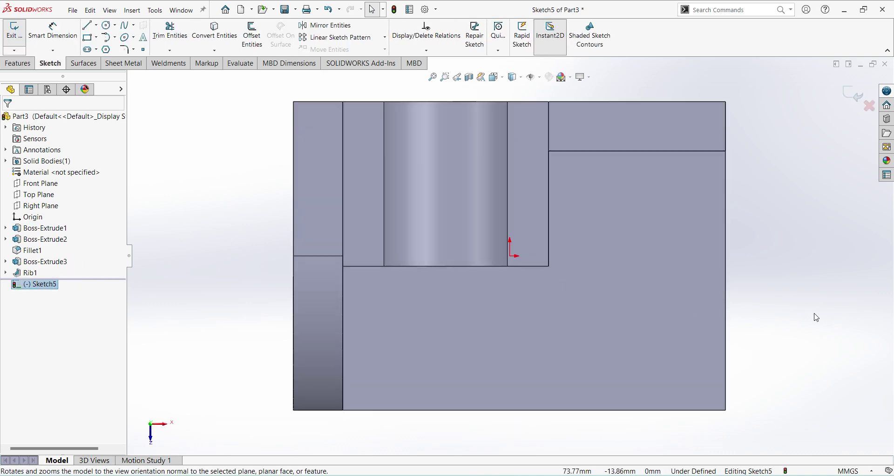
pyautogui.click(106, 25)
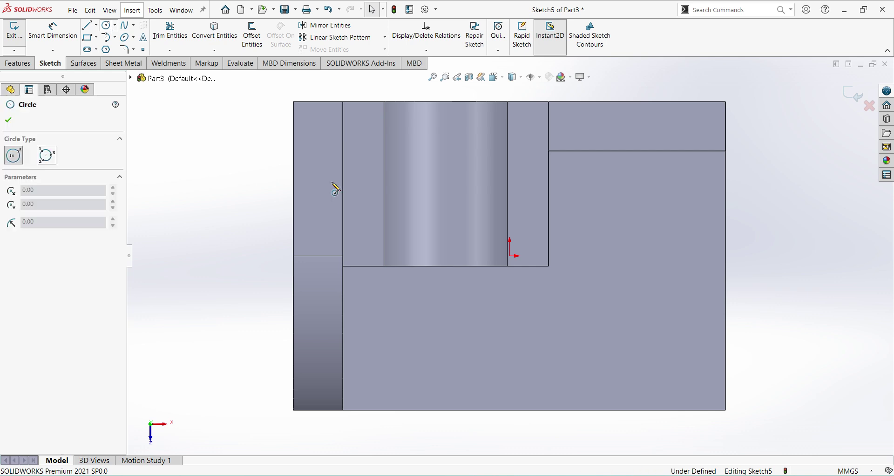
pyautogui.click(612, 275)
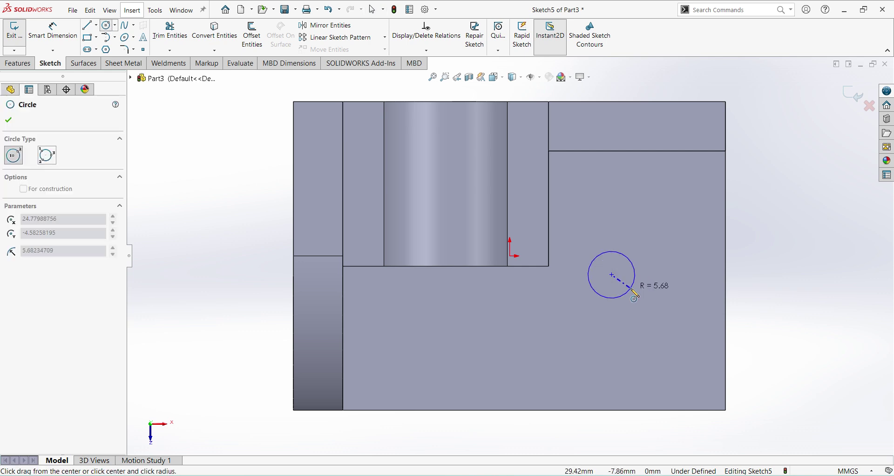
pyautogui.click(634, 293)
pyautogui.click(612, 275)
pyautogui.press('Escape')
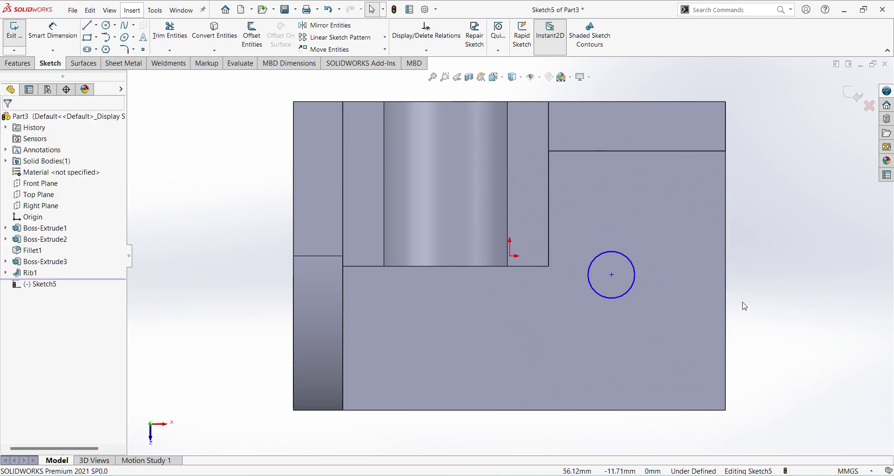
# Dimension the circle's diameter as 15 mm
pyautogui.rightClick(745, 306)
pyautogui.click(858, 271)
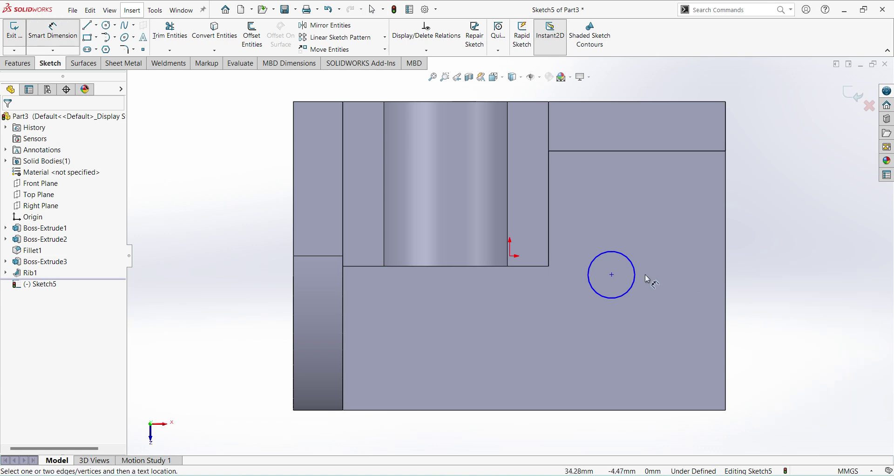
pyautogui.click(635, 276)
pyautogui.click(657, 243)
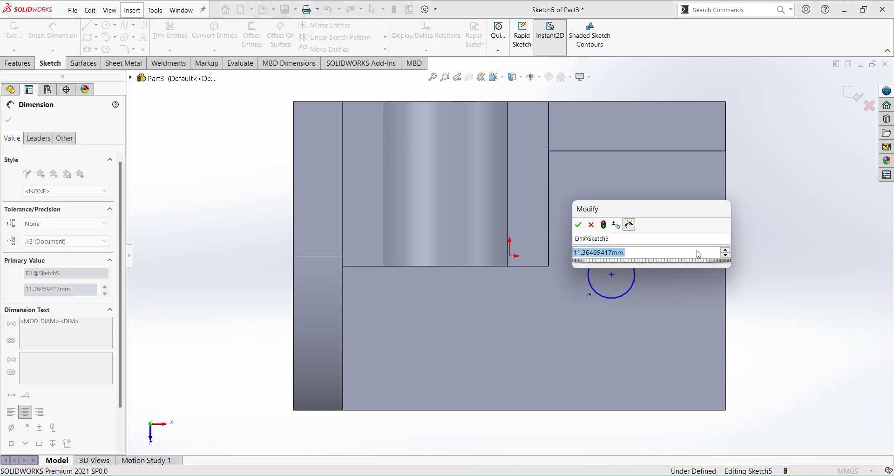
pyautogui.write('0')
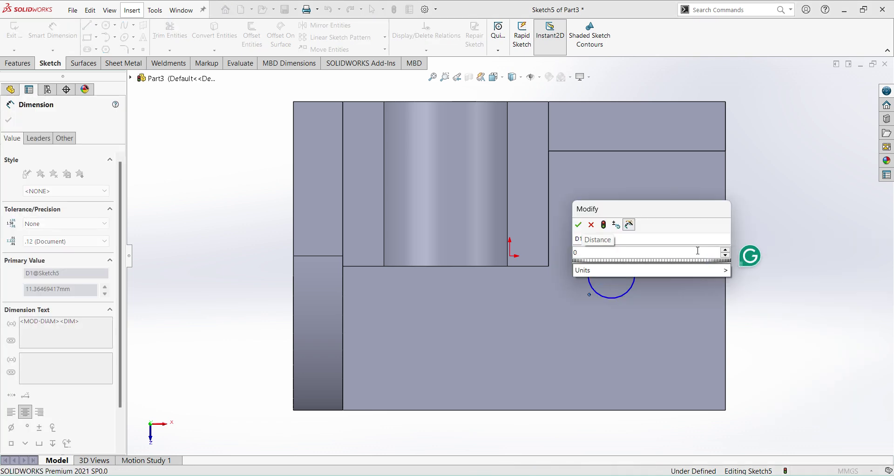
pyautogui.press('BackSpace')
pyautogui.write('15')
pyautogui.press('Return')
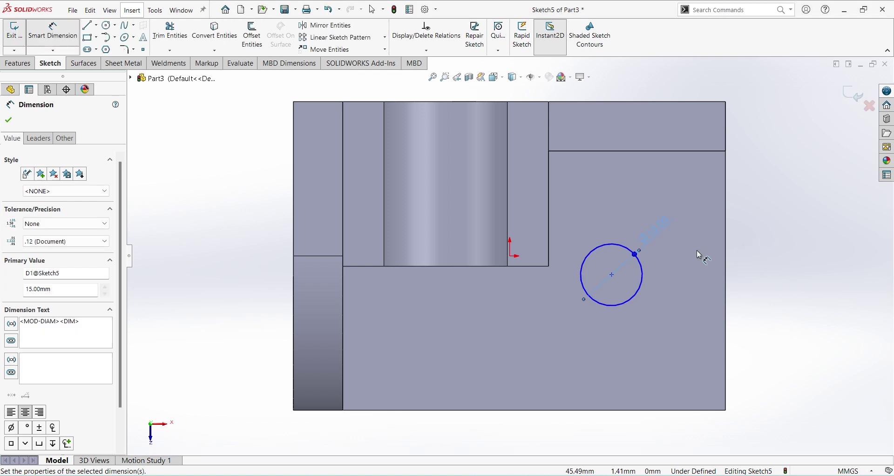
# Locate the circle's center 20 mm from the base's rib-end edge and 30 mm from the long edge opposite the rib
pyautogui.click(613, 279)
pyautogui.click(727, 304)
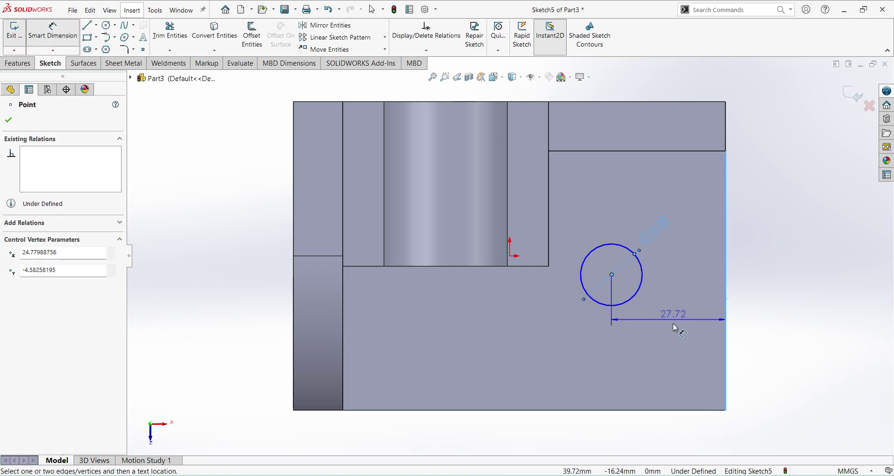
pyautogui.click(674, 326)
pyautogui.write('20')
pyautogui.press('Return')
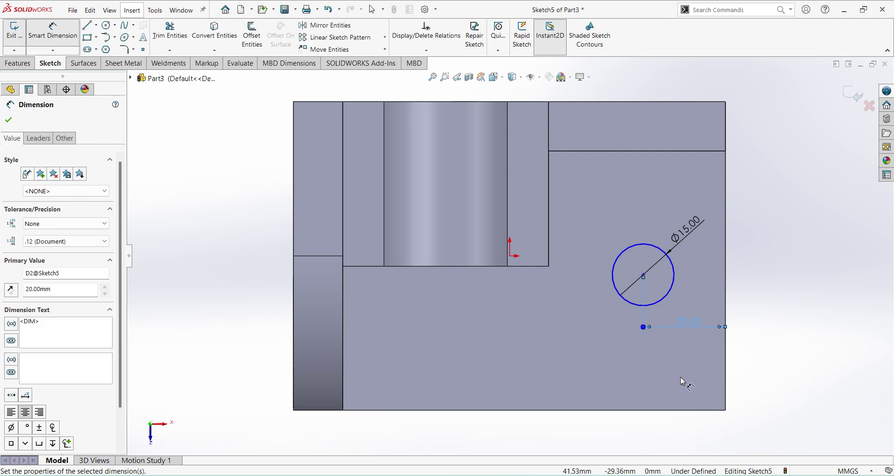
pyautogui.click(678, 411)
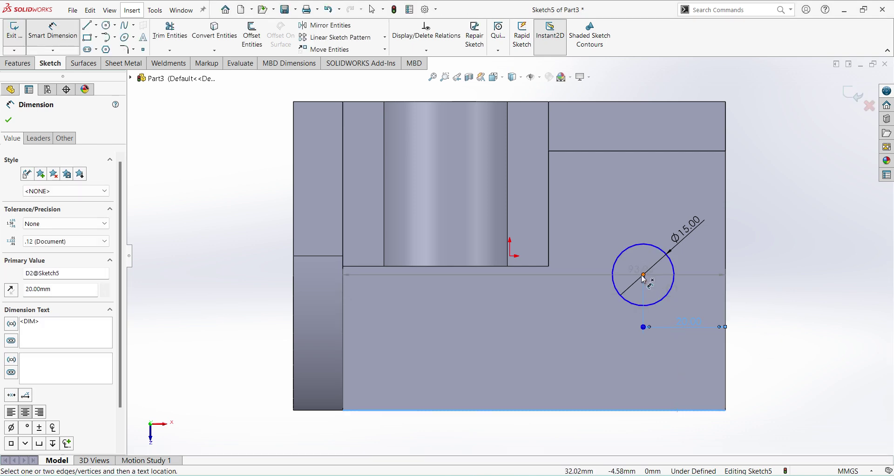
pyautogui.click(644, 276)
pyautogui.click(794, 359)
pyautogui.write('30')
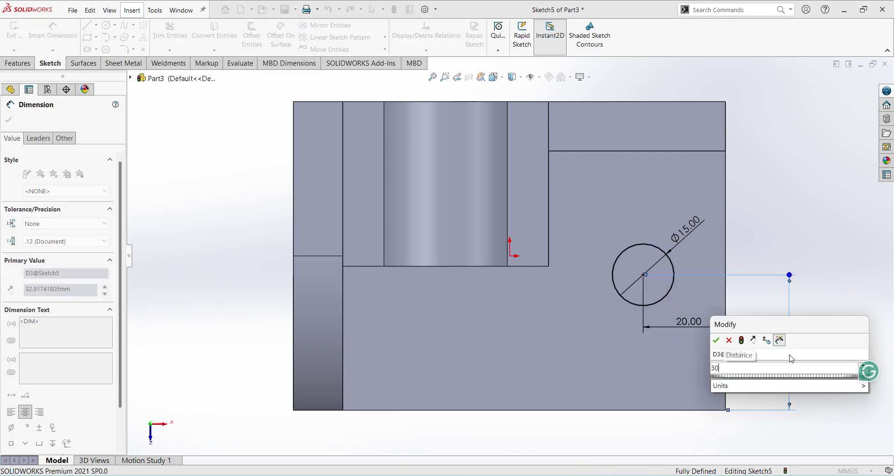
pyautogui.press('Return')
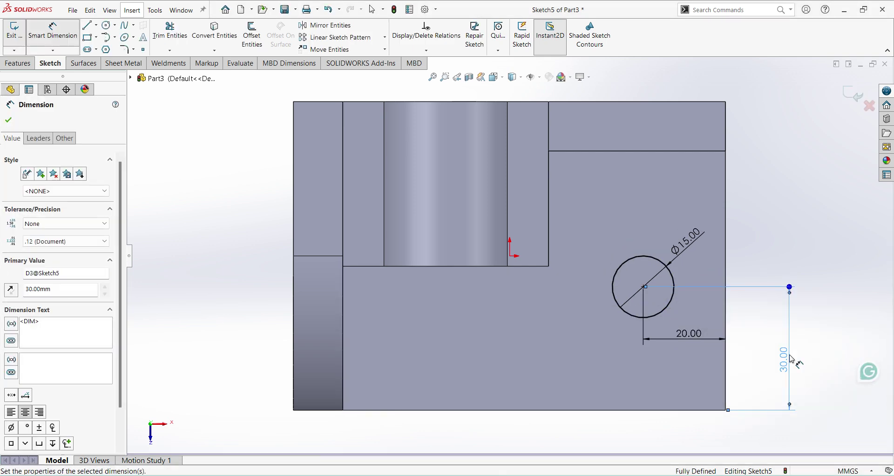
# Sketch a horizontal line from the circle's lowest quadrant point to the base's end edge
pyautogui.click(89, 26)
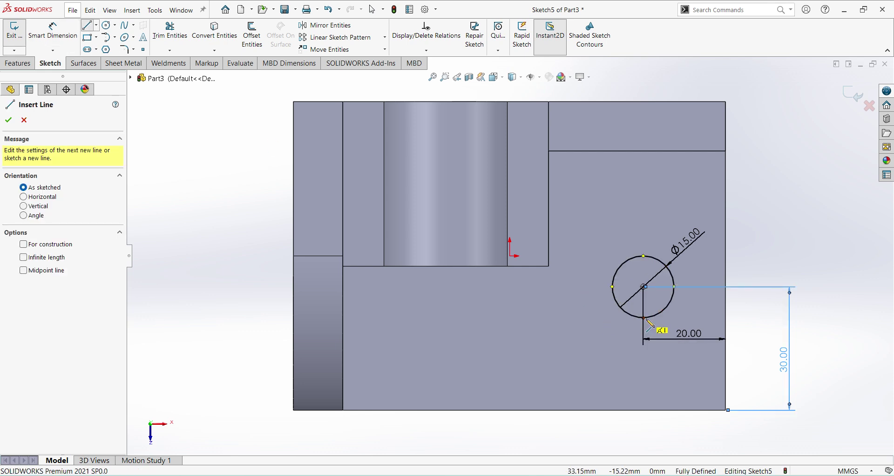
pyautogui.click(725, 318)
pyautogui.rightClick(767, 314)
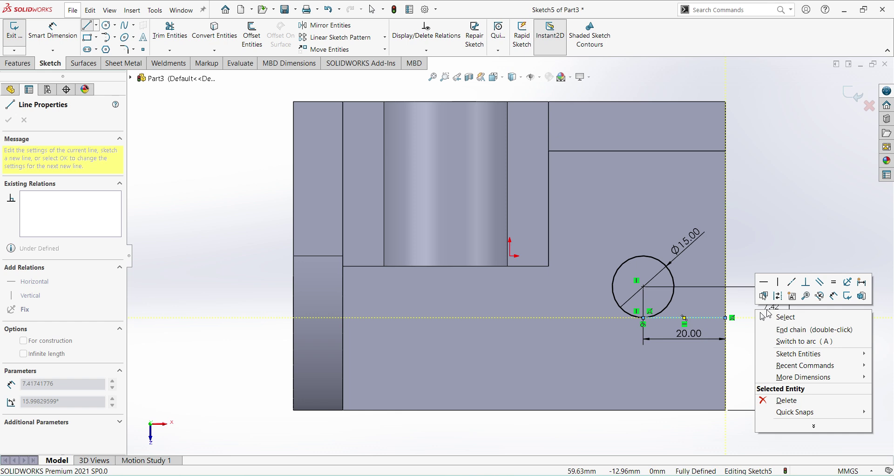
pyautogui.click(779, 317)
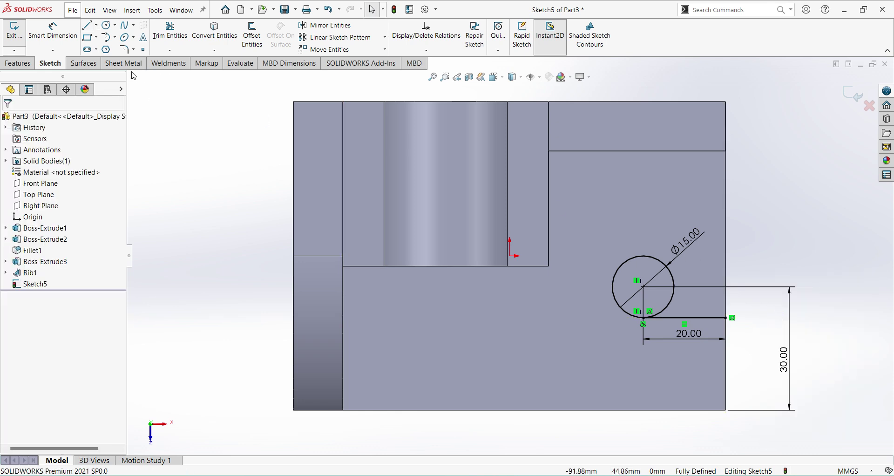
# Sketch a line from the circle's uppermost quadrant point to the end edge and close the slot with a vertical line along that edge
pyautogui.click(90, 29)
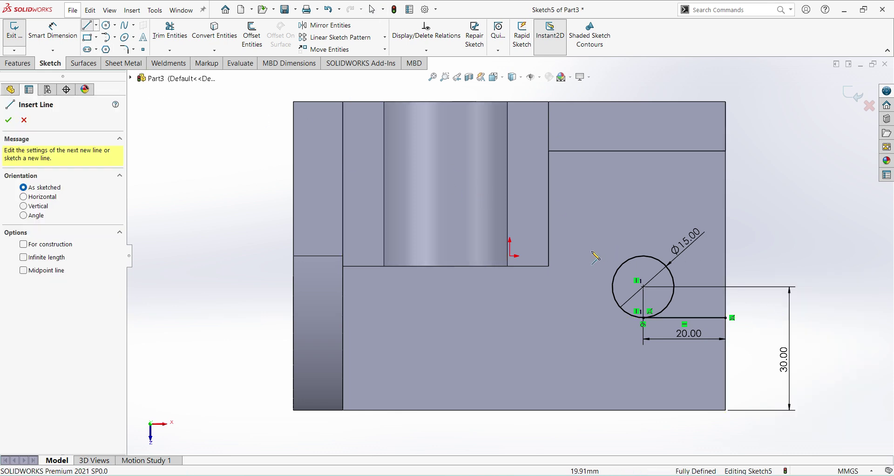
pyautogui.click(644, 256)
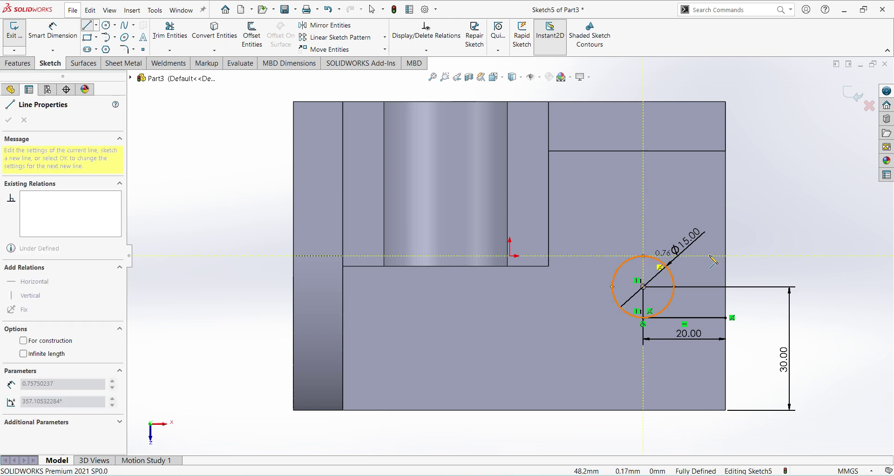
pyautogui.click(725, 256)
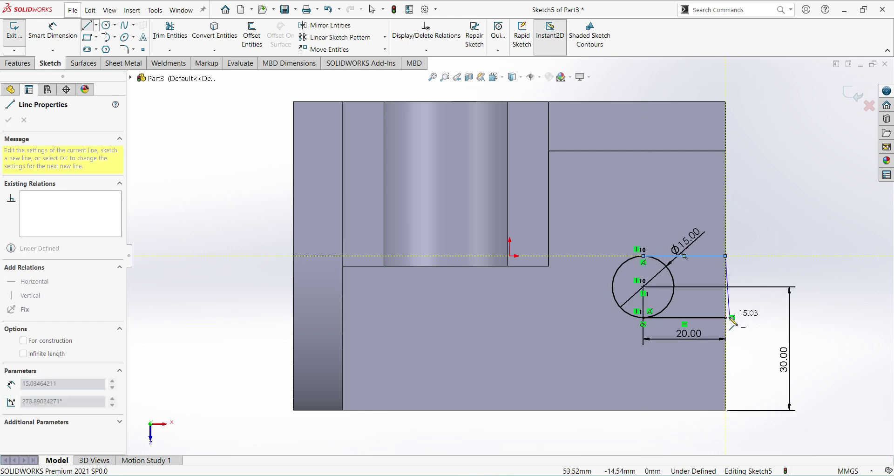
pyautogui.click(725, 318)
pyautogui.rightClick(784, 230)
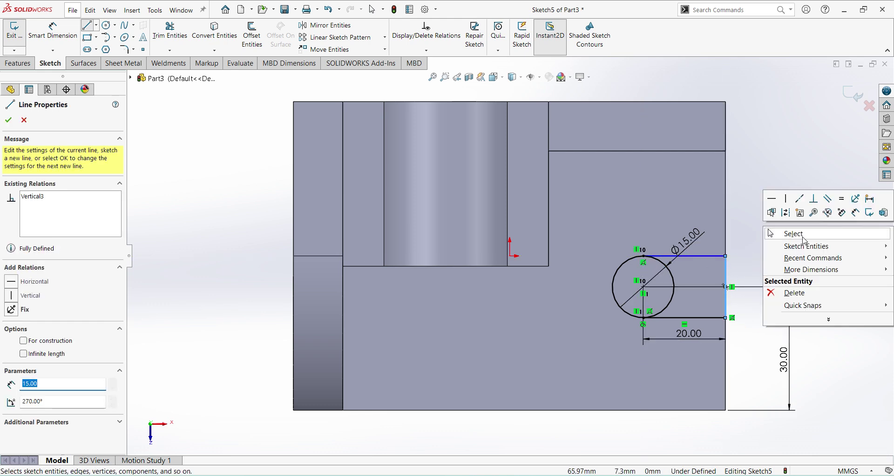
pyautogui.click(788, 233)
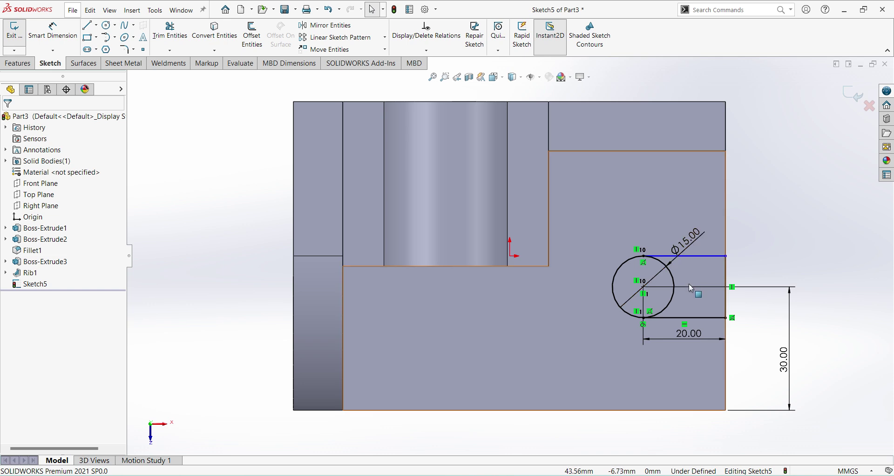
# Add a tangent relation between the upper slot line and the circle
pyautogui.click(676, 257)
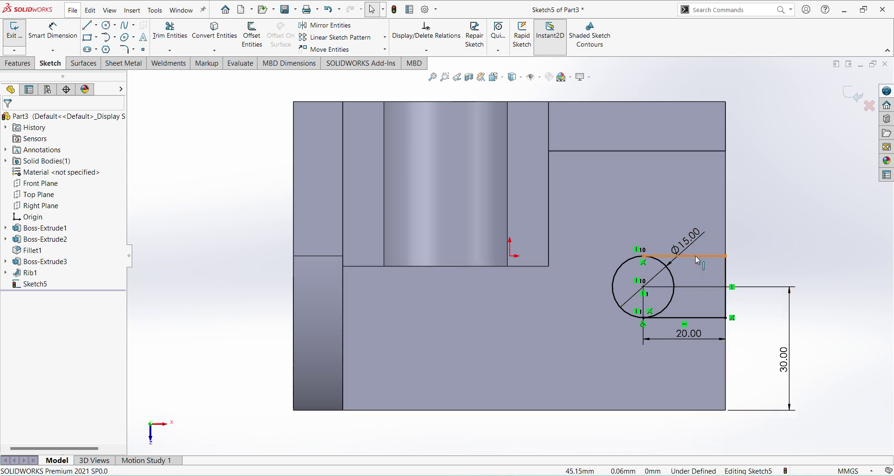
pyautogui.keyDown('ctrl'); pyautogui.click(668, 269); pyautogui.keyUp('ctrl')
pyautogui.click(11, 288)
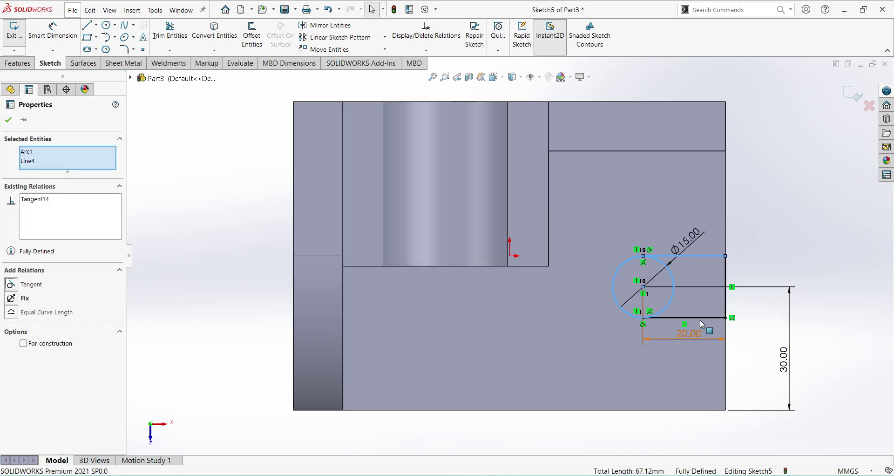
pyautogui.click(784, 232)
# Trim away the circle's inner arc between the two slot lines and exit the sketch
pyautogui.click(170, 30)
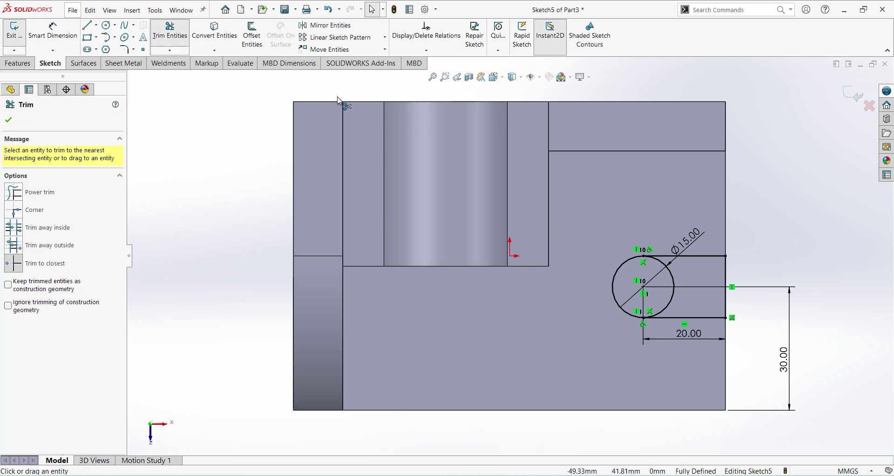
pyautogui.click(674, 278)
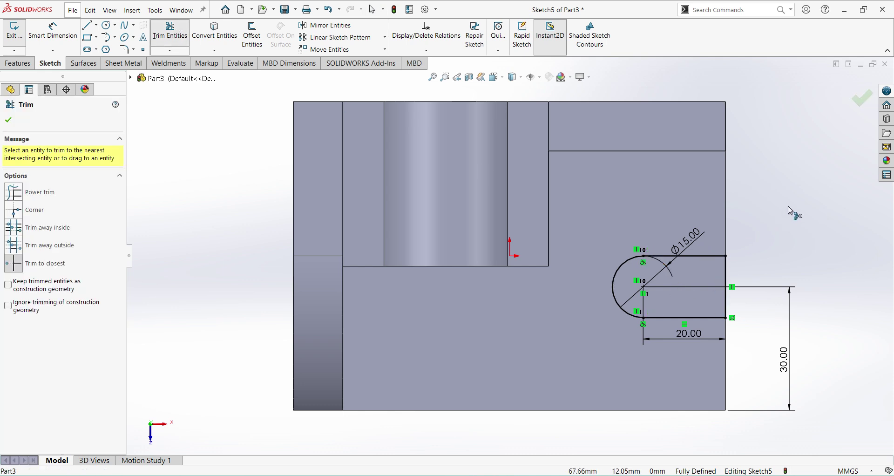
pyautogui.click(862, 103)
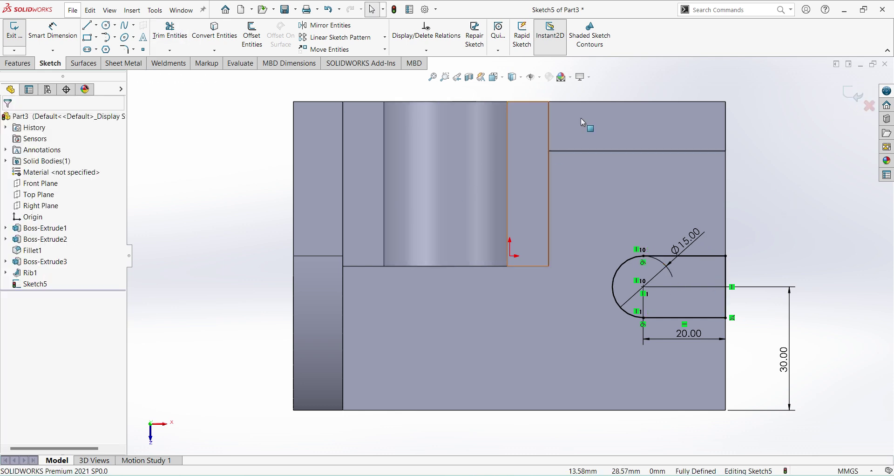
pyautogui.click(856, 95)
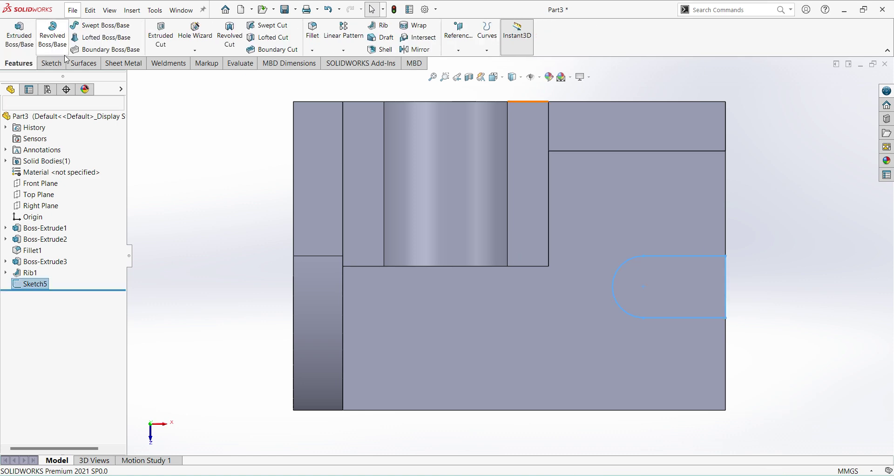
# Cut the slot profile Through All with an extruded cut and show the finished model in isometric view
pyautogui.click(155, 31)
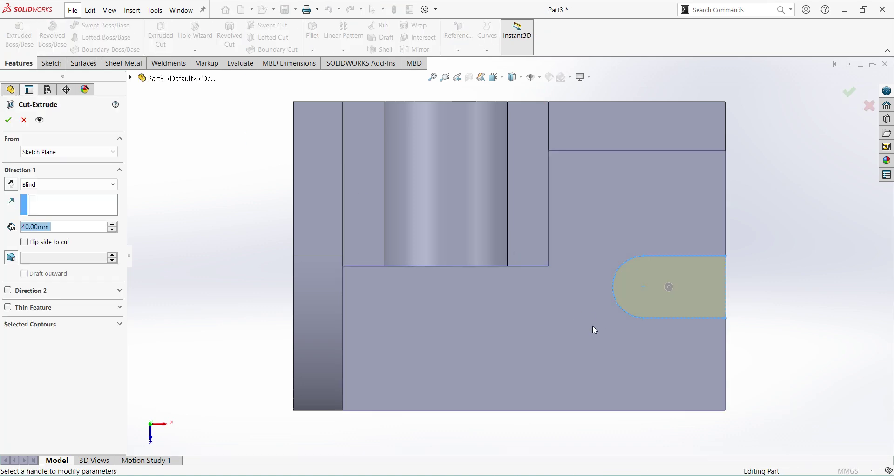
pyautogui.moveTo(571, 342); pyautogui.dragTo(535, 244, button='middle')
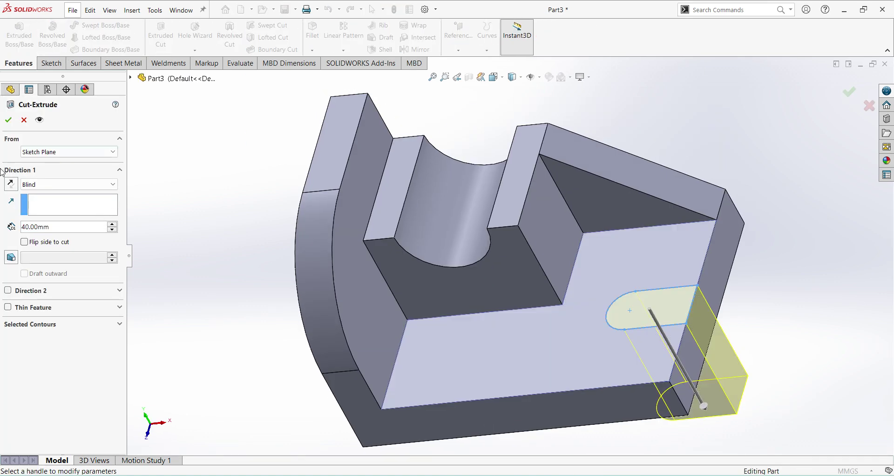
pyautogui.click(98, 185)
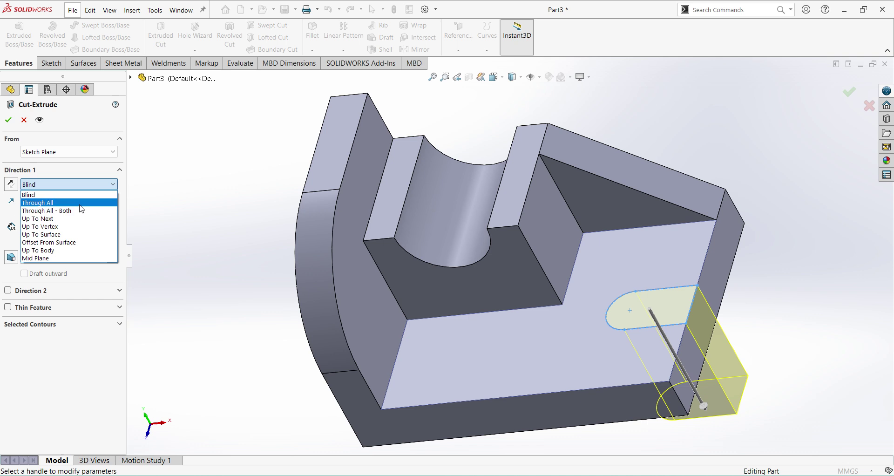
pyautogui.click(56, 202)
pyautogui.click(8, 120)
pyautogui.moveTo(233, 194); pyautogui.dragTo(388, 154, button='middle')
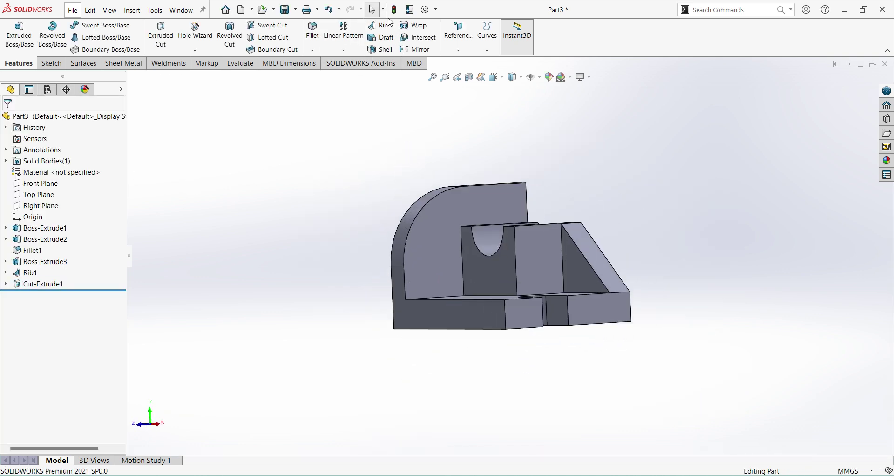
pyautogui.click(495, 78)
pyautogui.click(555, 103)
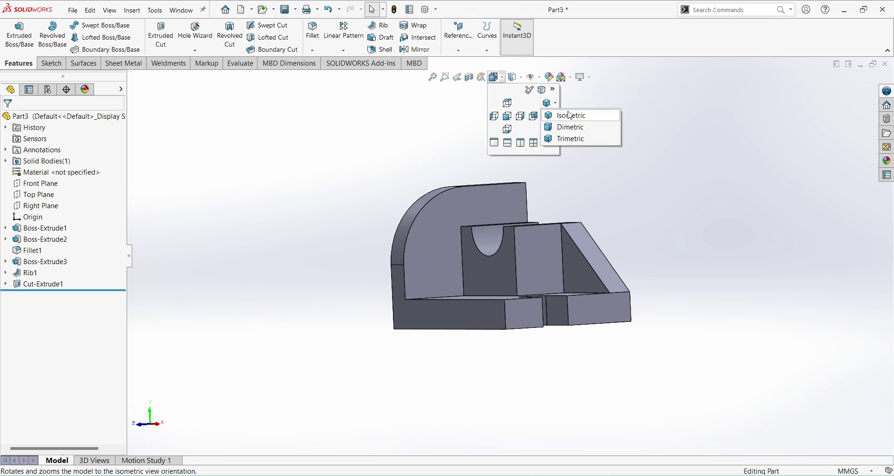
pyautogui.click(564, 113)
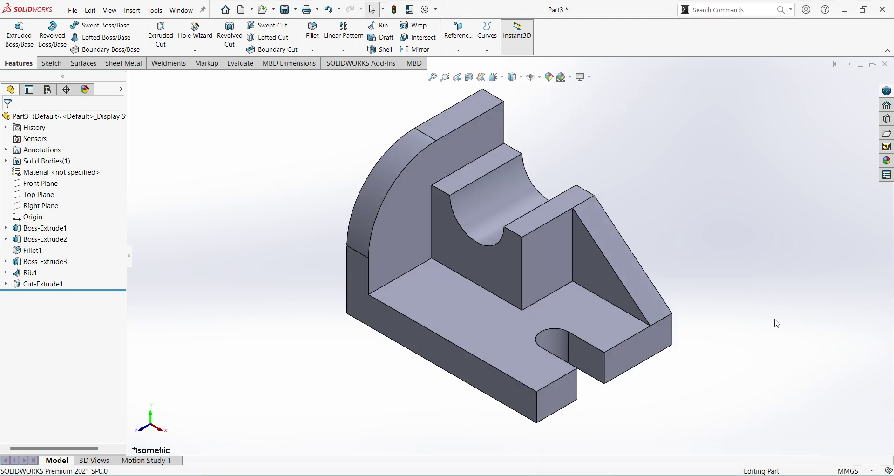
# Apply the polished steel appearance from the Metal > Steel appearance library to the whole part
pyautogui.scroll(-2, 683, 278)
pyautogui.scroll(2, 688, 288)
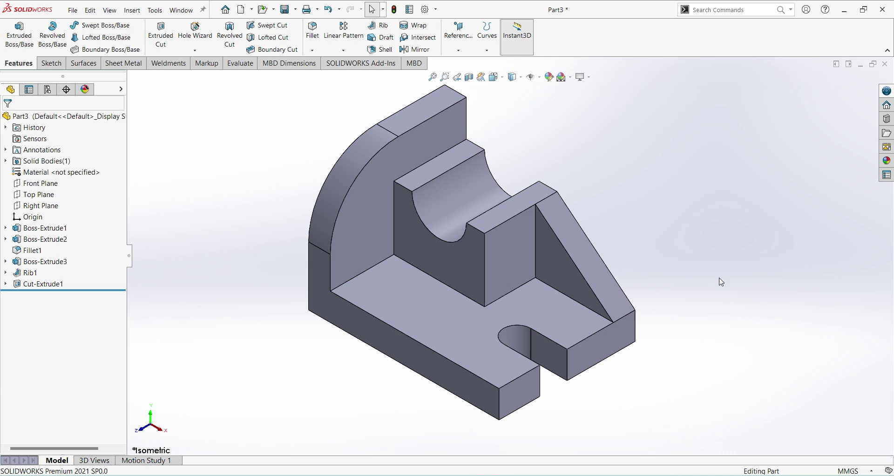
pyautogui.click(887, 161)
pyautogui.click(707, 93)
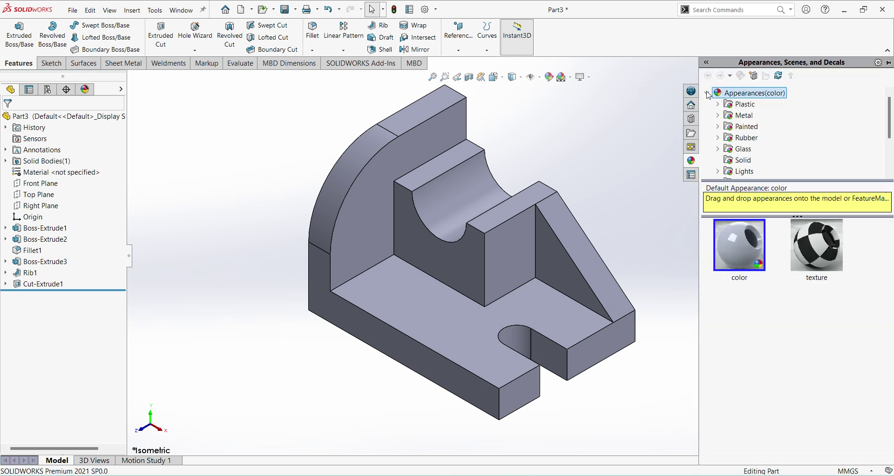
pyautogui.click(717, 105)
pyautogui.click(718, 93)
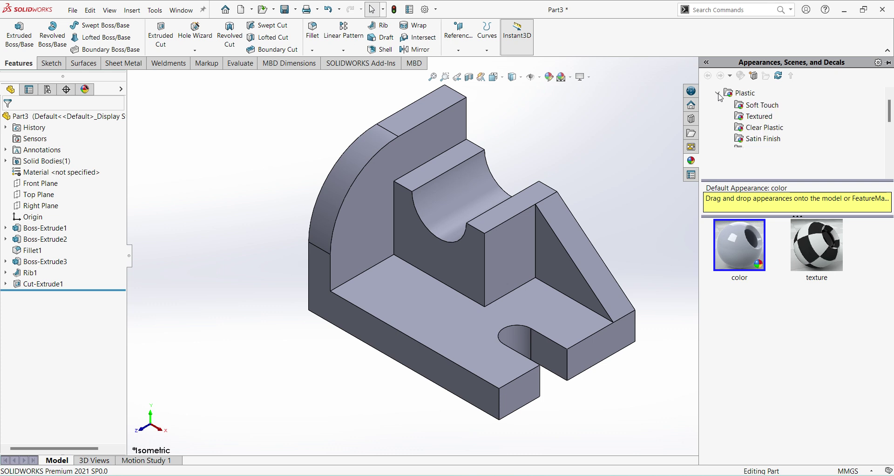
pyautogui.scroll(1, 719, 116)
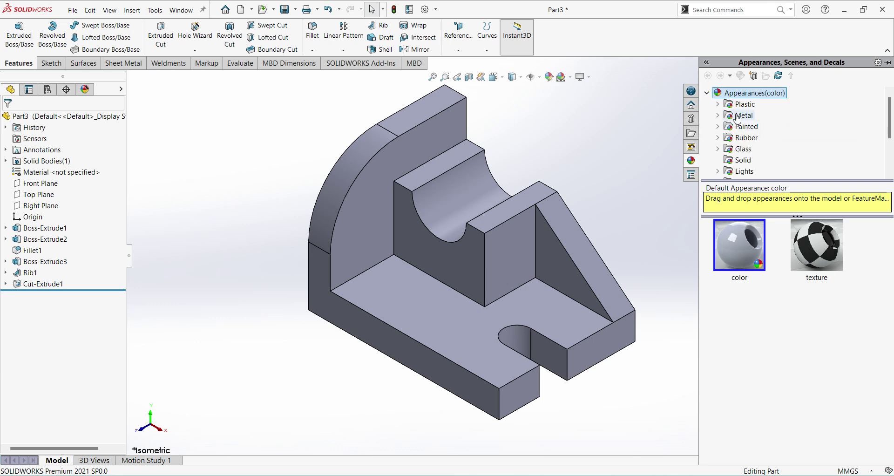
pyautogui.click(718, 115)
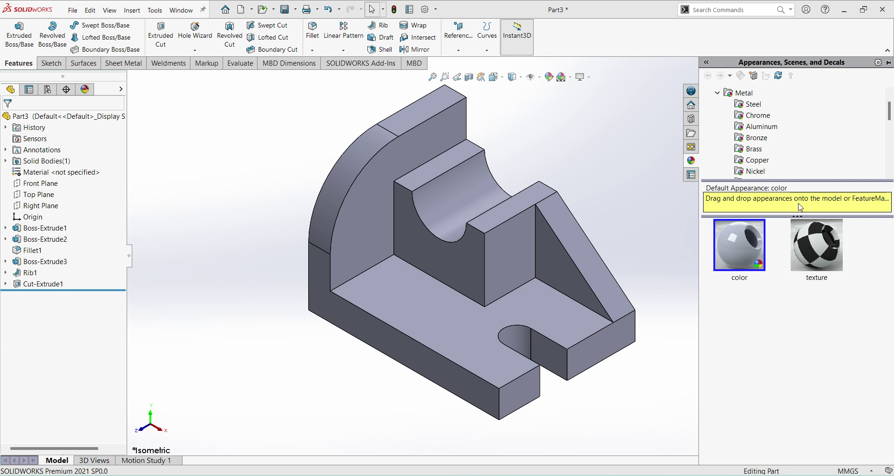
pyautogui.click(751, 104)
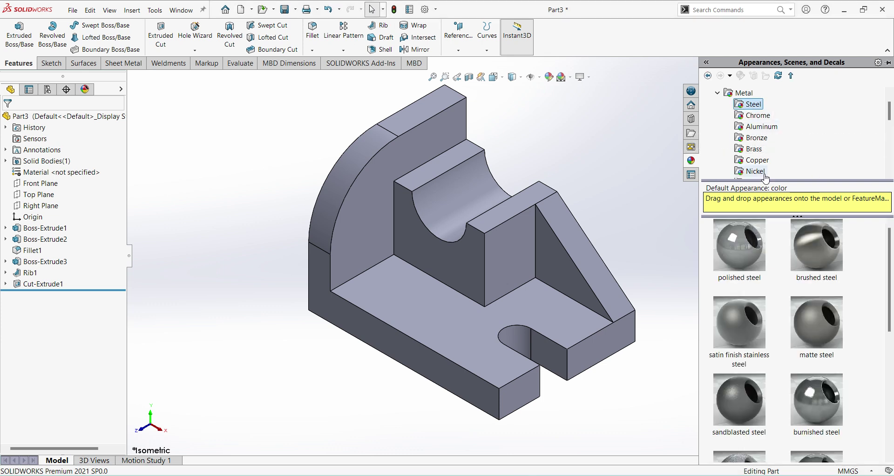
pyautogui.doubleClick(743, 256)
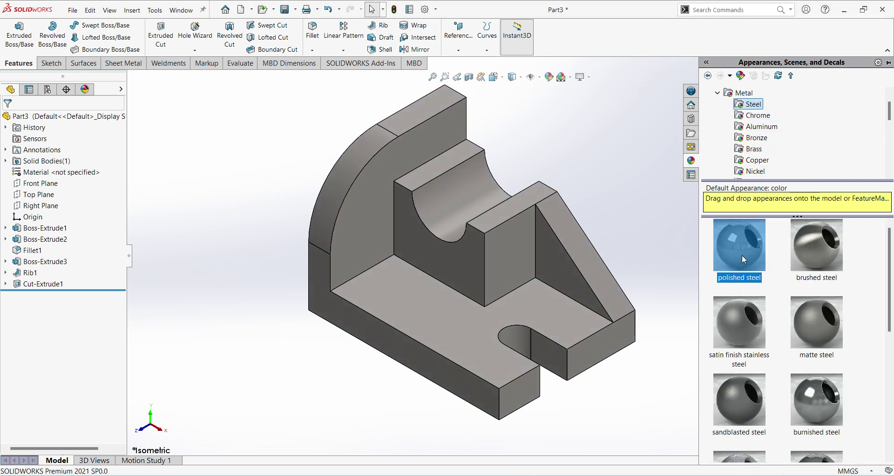
# Change the part's appearance color to the light cyan swatch of the standard palette
pyautogui.click(550, 77)
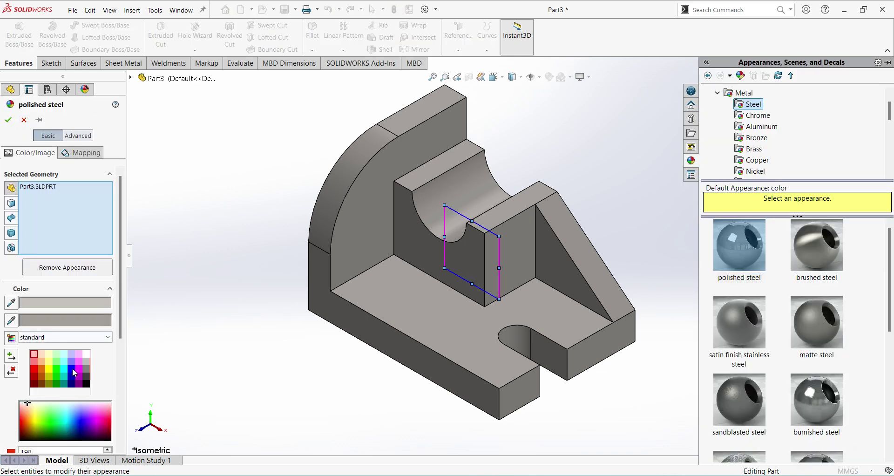
pyautogui.click(53, 356)
pyautogui.click(58, 355)
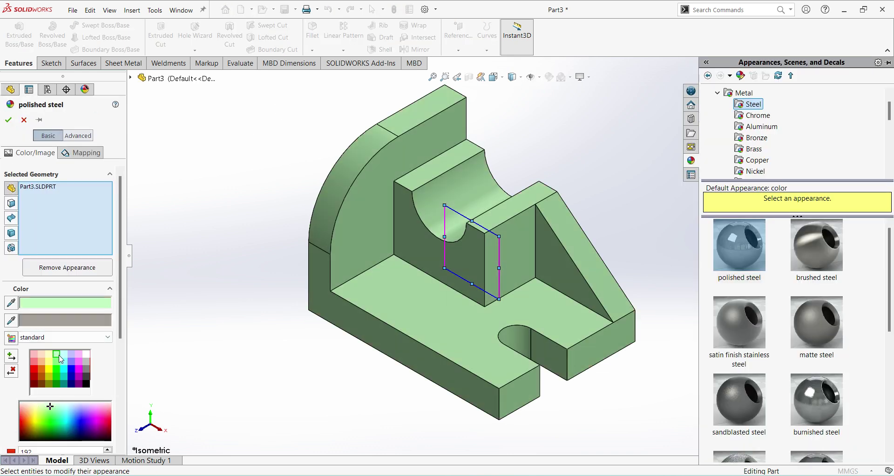
pyautogui.click(64, 356)
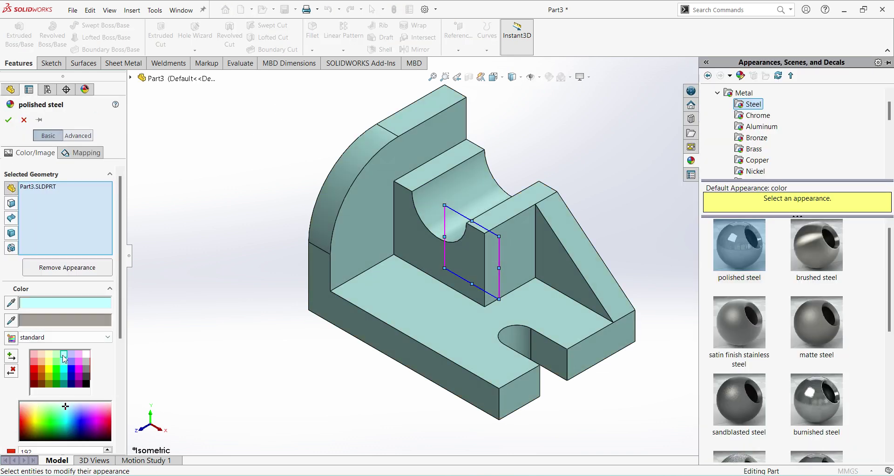
pyautogui.click(9, 120)
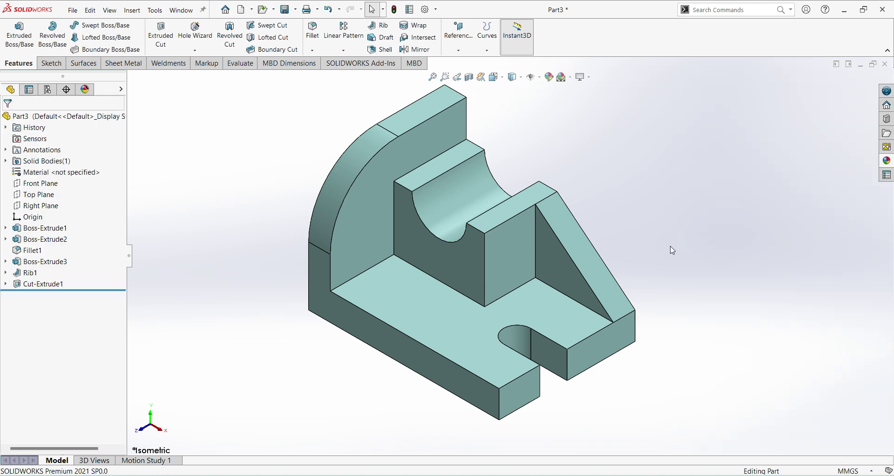
# Save the part as Part3 on the Desktop and close the document
pyautogui.hotkey('ctrl', 's')
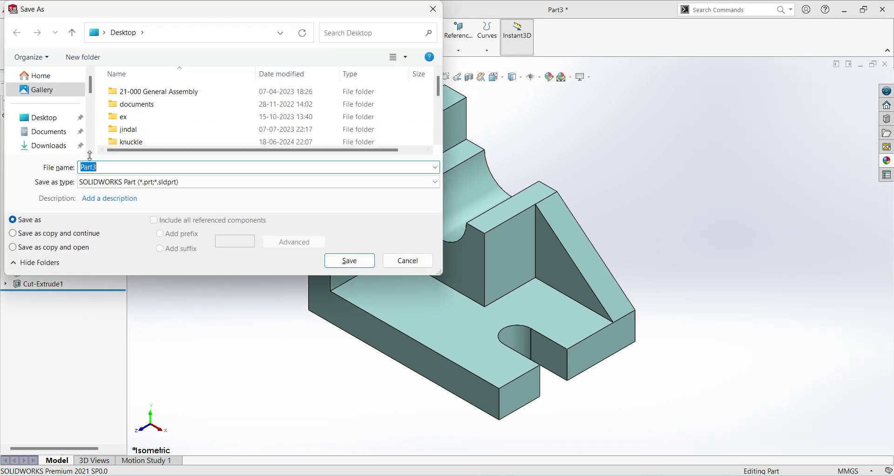
pyautogui.click(359, 263)
pyautogui.scroll(-2, 688, 229)
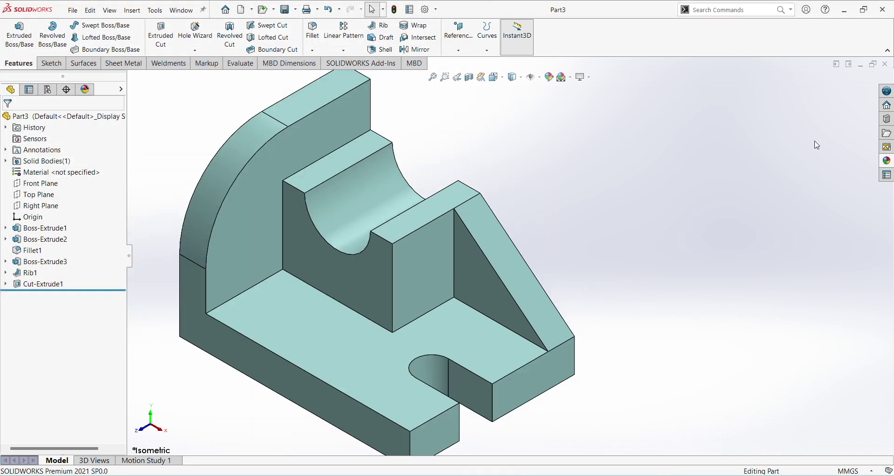
pyautogui.click(885, 65)
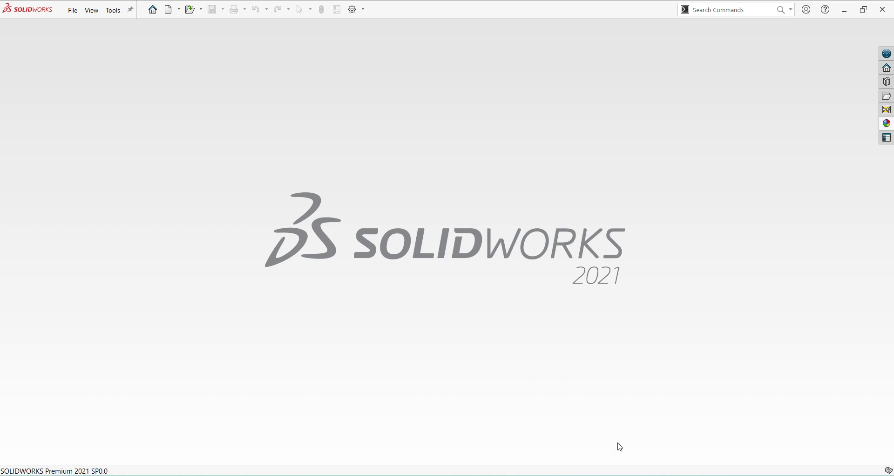
# Check Part 02 in the PDF drawing, return to SOLIDWORKS and create a new part document with MMGS units
pyautogui.click(623, 468)
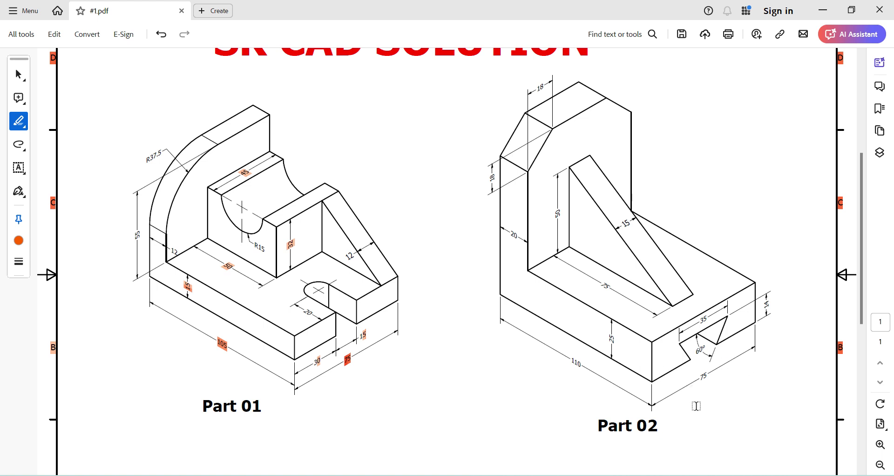
pyautogui.hotkey('alt', 'Tab')
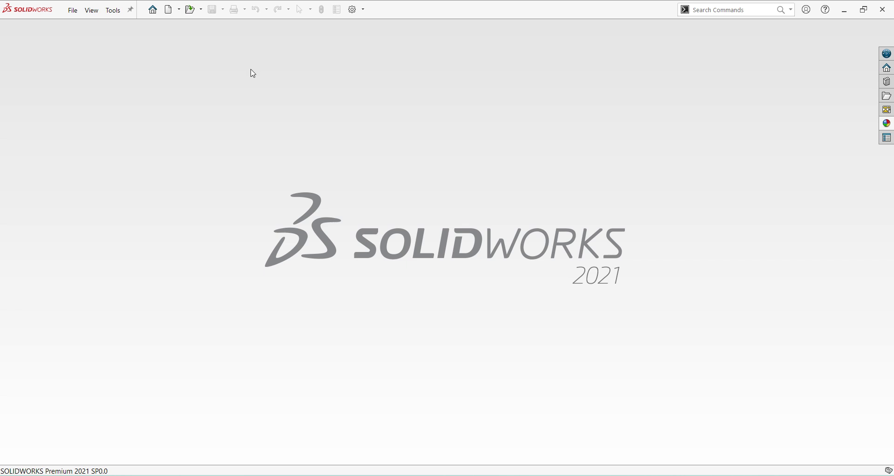
pyautogui.click(73, 10)
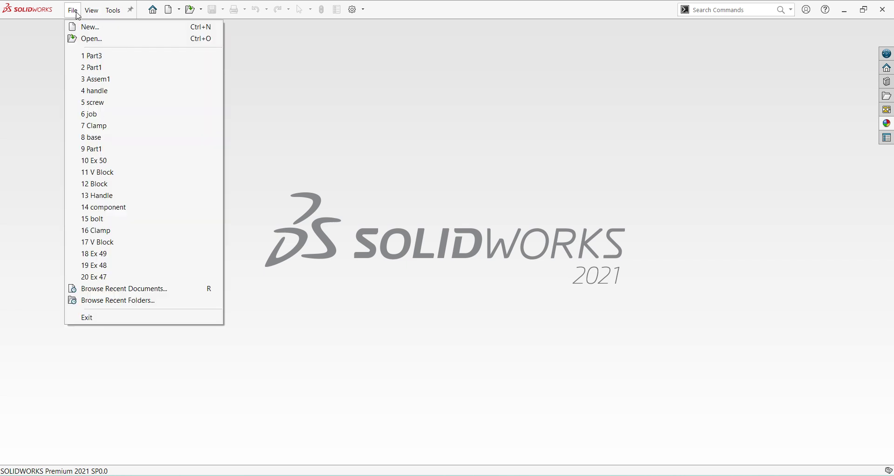
pyautogui.click(93, 28)
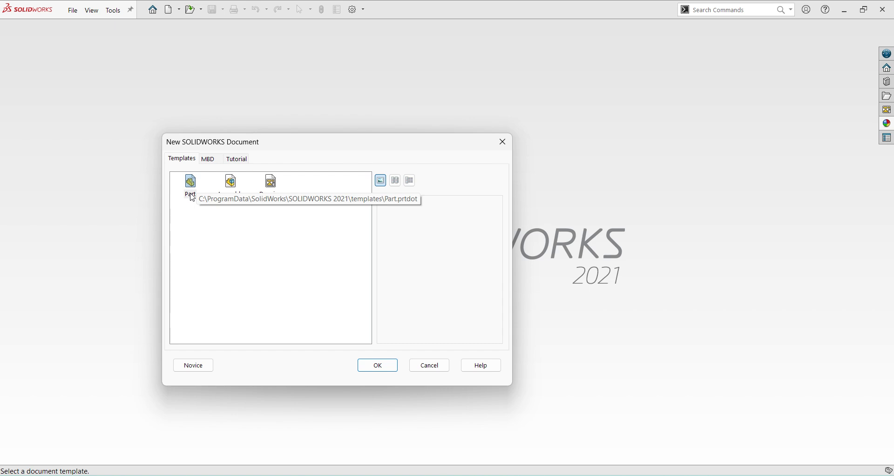
pyautogui.click(378, 365)
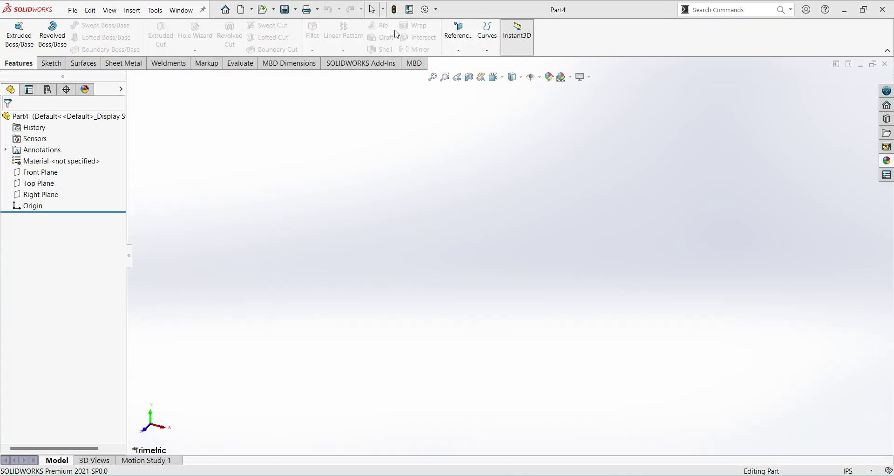
pyautogui.click(856, 471)
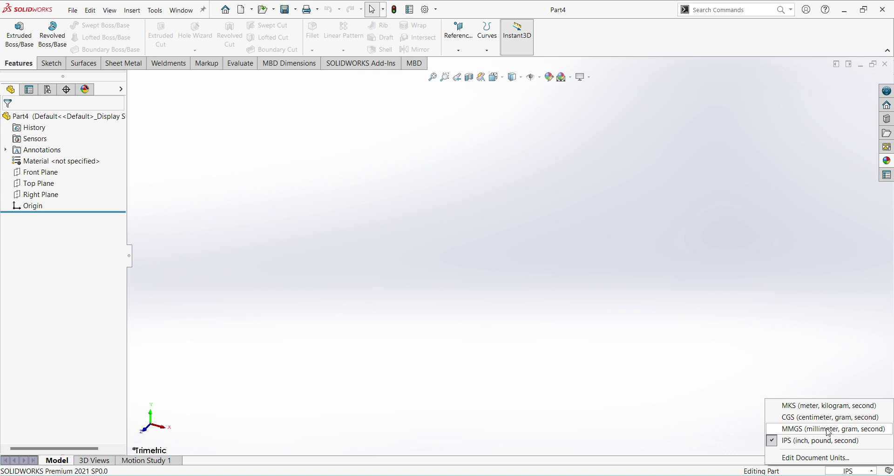
pyautogui.click(829, 430)
# Start an extruded boss on the Top Plane and sketch a center rectangle about 103 by 69 mm centered on the origin
pyautogui.click(11, 38)
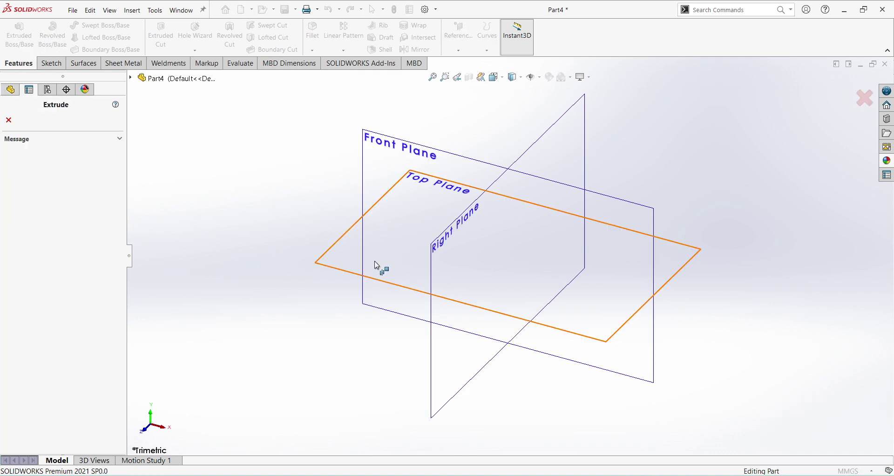
pyautogui.click(376, 269)
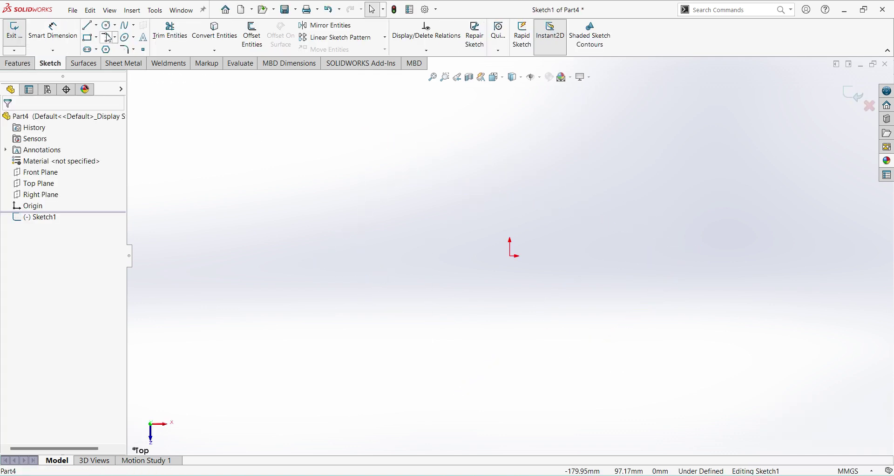
pyautogui.click(90, 38)
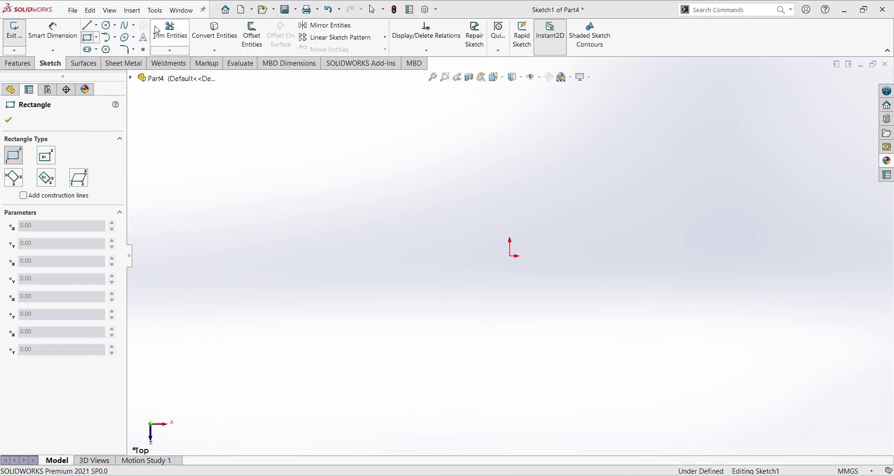
pyautogui.click(96, 38)
pyautogui.click(107, 62)
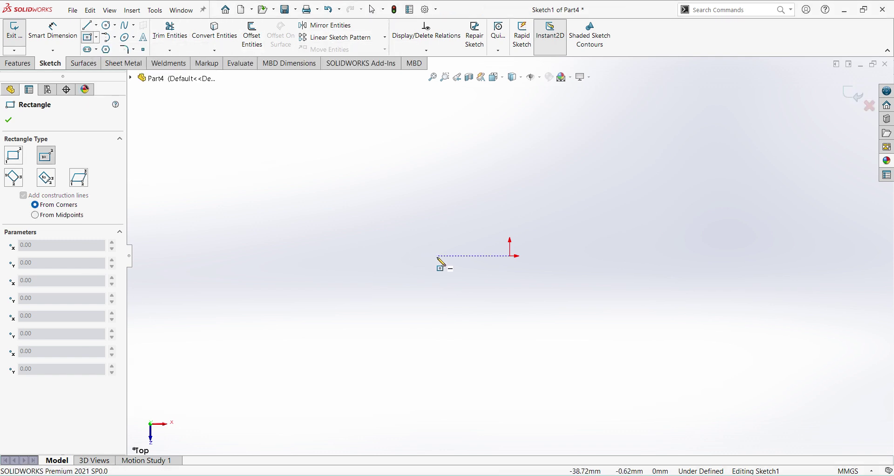
pyautogui.click(512, 256)
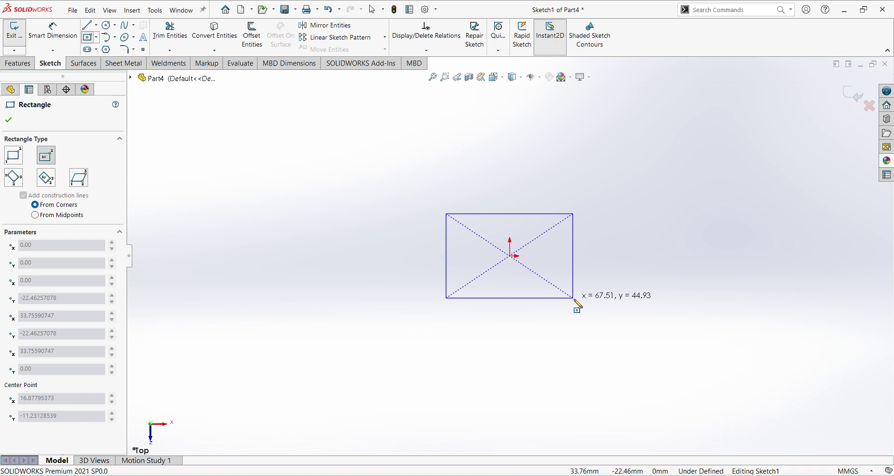
pyautogui.click(599, 321)
# Dimension the rectangle's vertical side as 75 mm and its horizontal side as 105 mm
pyautogui.rightClick(661, 253)
pyautogui.click(751, 240)
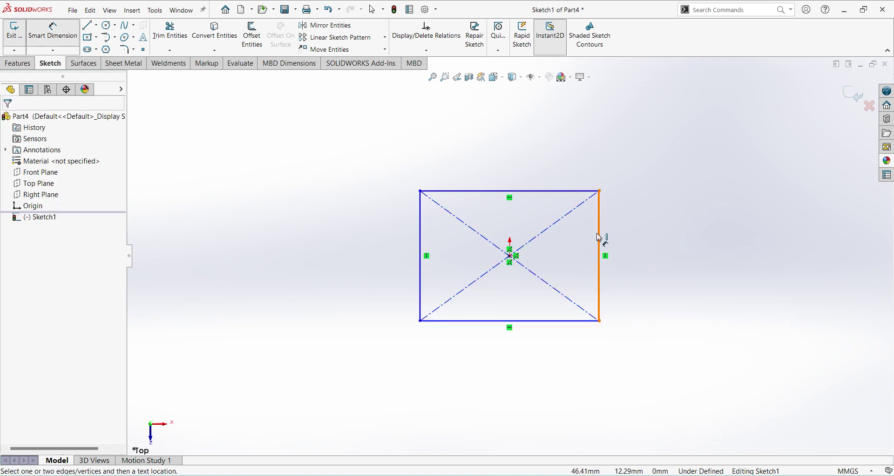
pyautogui.click(600, 238)
pyautogui.click(650, 254)
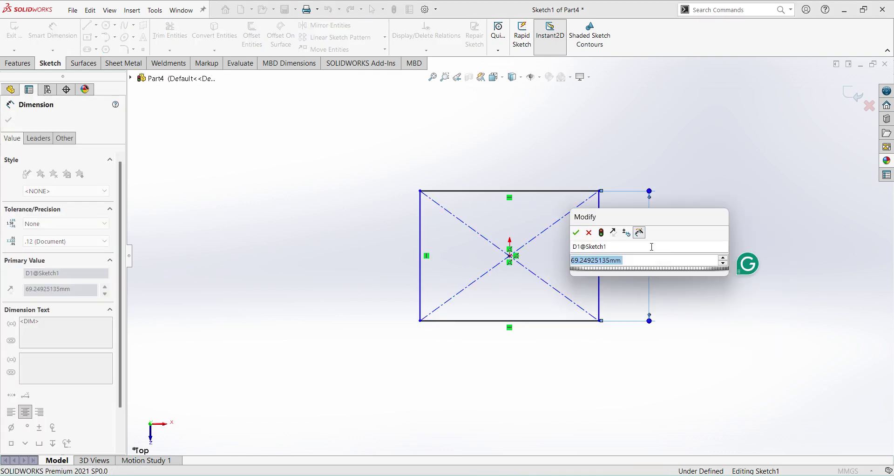
pyautogui.write('75')
pyautogui.press('Return')
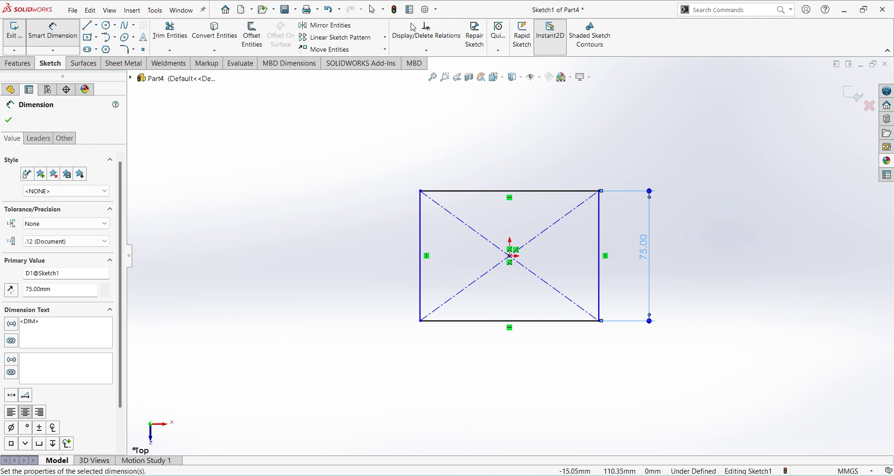
pyautogui.click(485, 190)
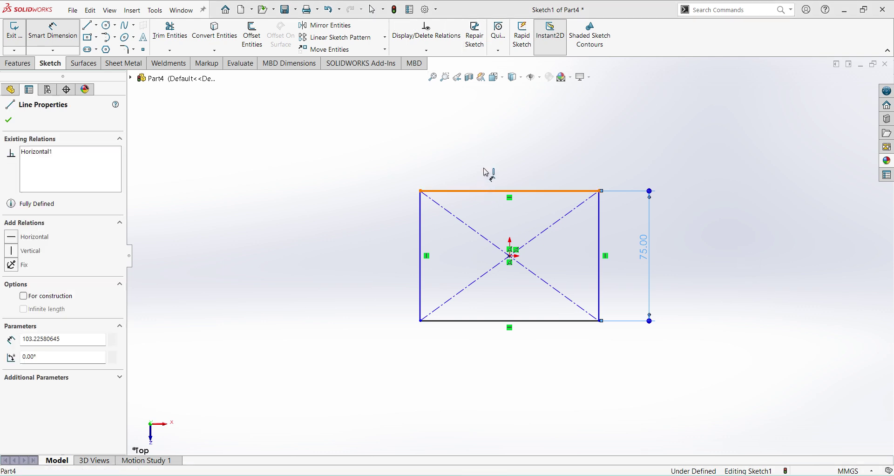
pyautogui.click(490, 160)
pyautogui.write('105')
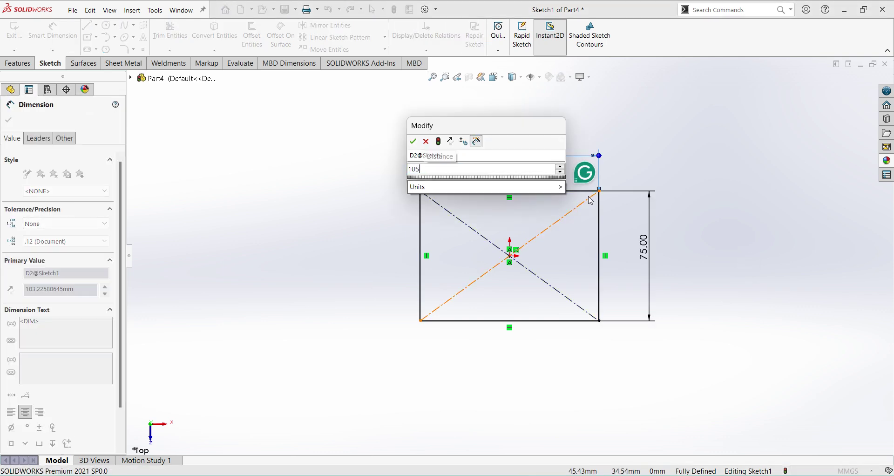
pyautogui.press('Return')
# Exit the sketch and extrude the base rectangle 25 mm blind
pyautogui.click(857, 97)
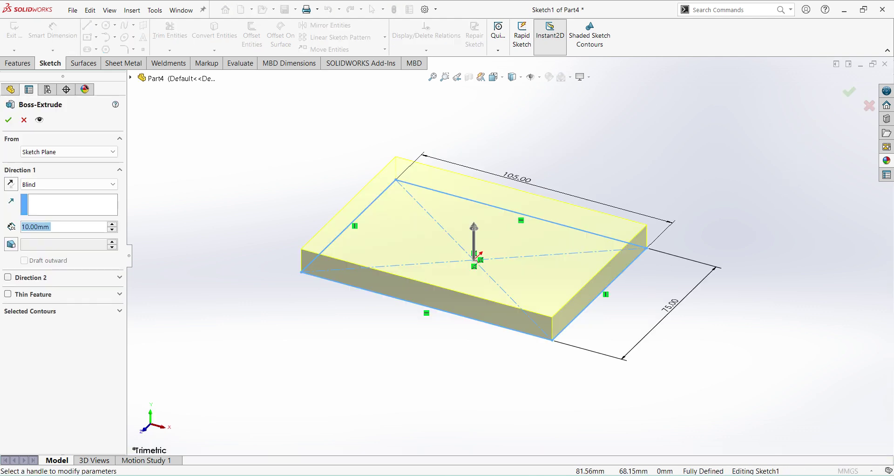
pyautogui.write('25')
pyautogui.press('Return')
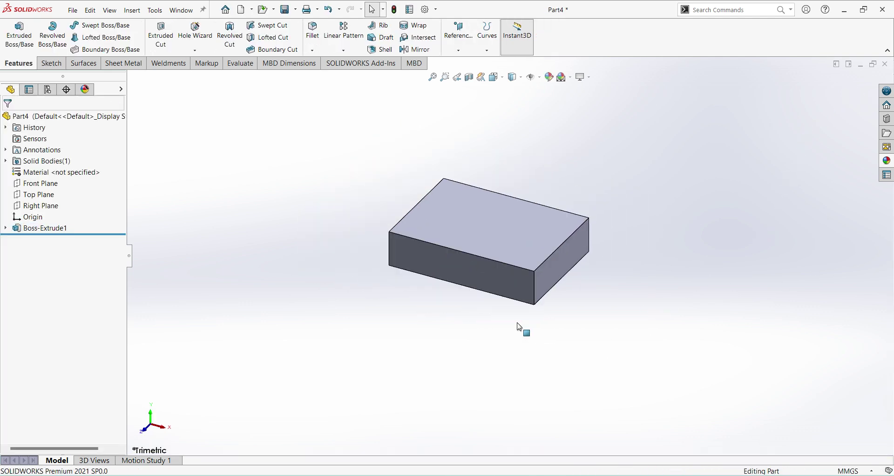
# Sketch a corner rectangle about 16 by 75 mm on the block's top face, spanning its full depth along the short left edge
pyautogui.scroll(-2, 454, 205)
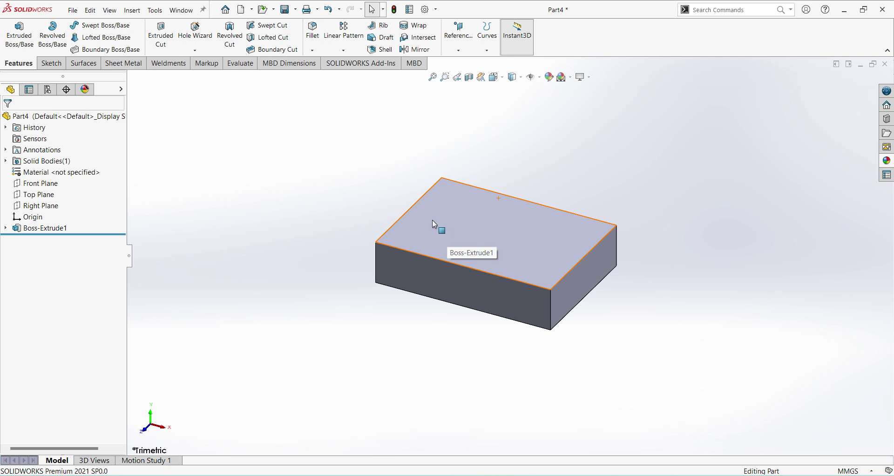
pyautogui.click(415, 219)
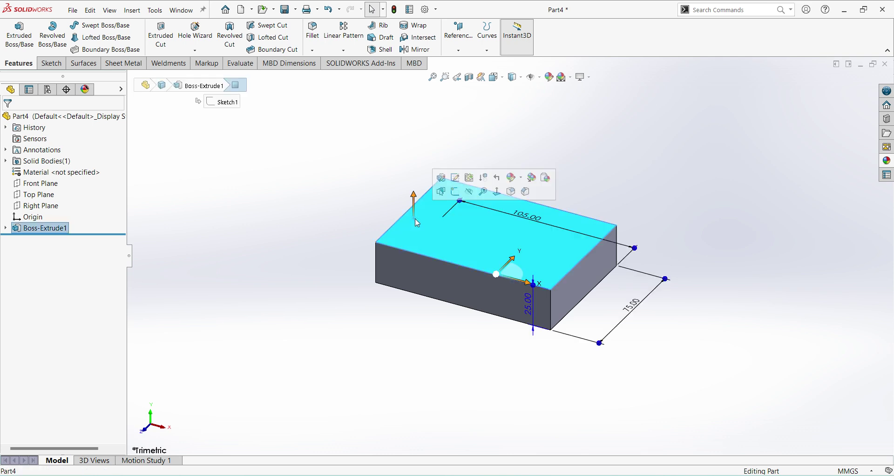
pyautogui.click(457, 194)
pyautogui.click(60, 241)
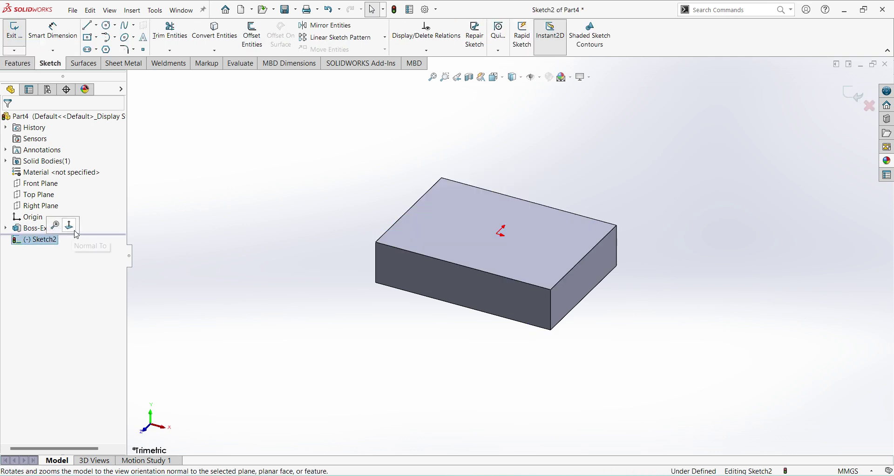
pyautogui.click(75, 231)
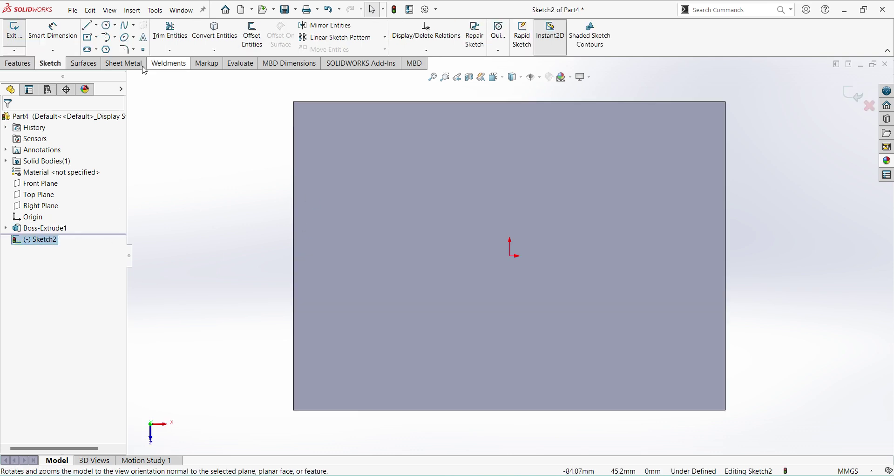
pyautogui.click(89, 28)
pyautogui.click(96, 39)
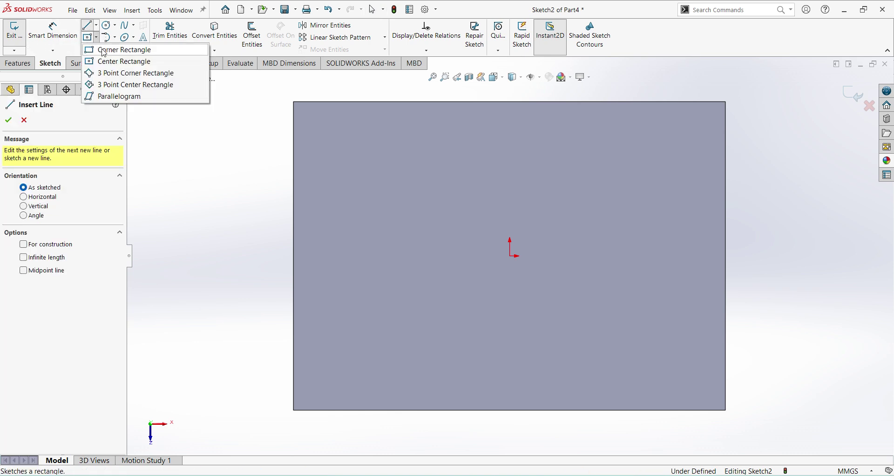
pyautogui.click(104, 50)
pyautogui.click(294, 101)
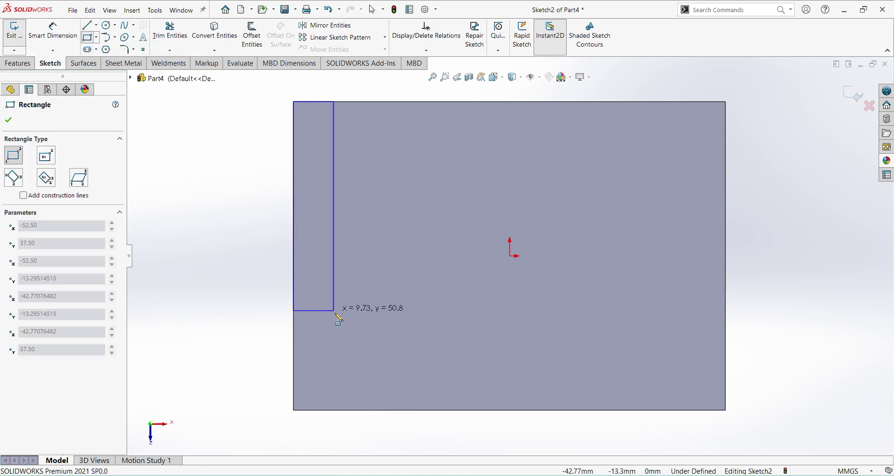
pyautogui.click(362, 411)
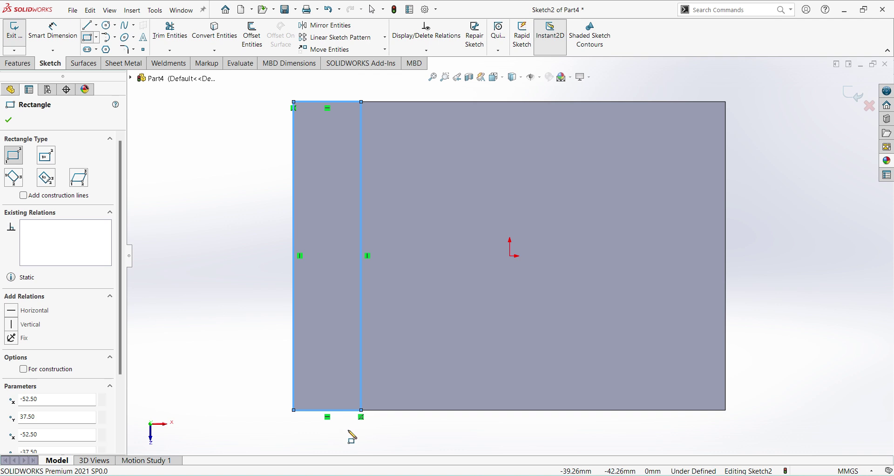
pyautogui.rightClick(351, 432)
pyautogui.click(386, 411)
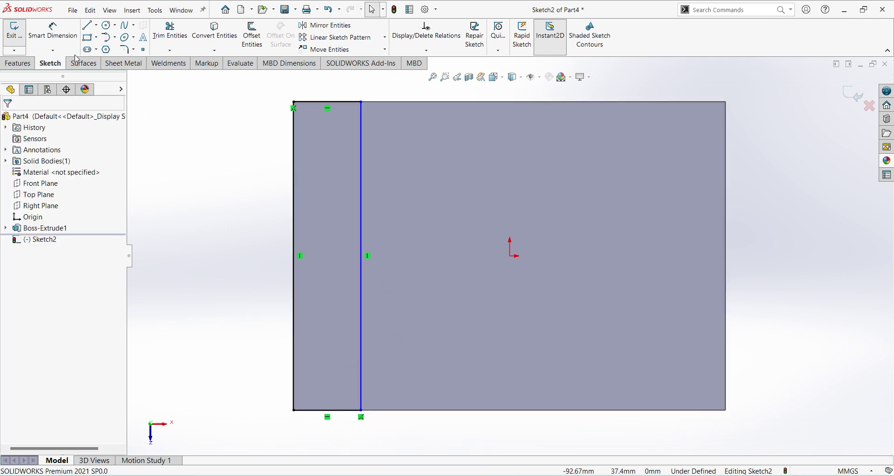
# Dimension the rectangle's width as 20 mm between its two long sides and exit the sketch
pyautogui.click(53, 32)
pyautogui.click(362, 174)
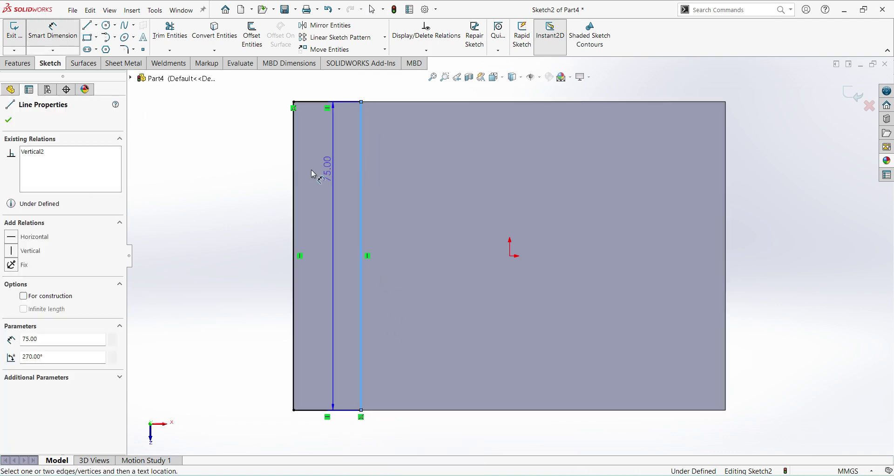
pyautogui.click(294, 176)
pyautogui.click(311, 177)
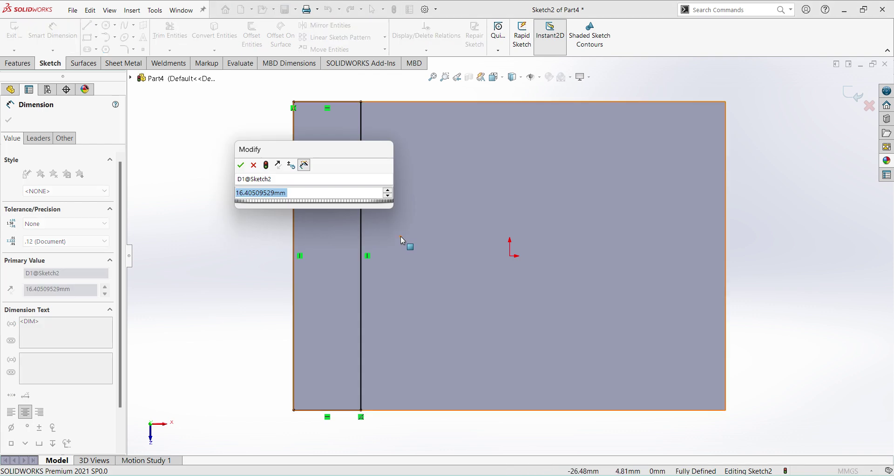
pyautogui.write('20')
pyautogui.press('Return')
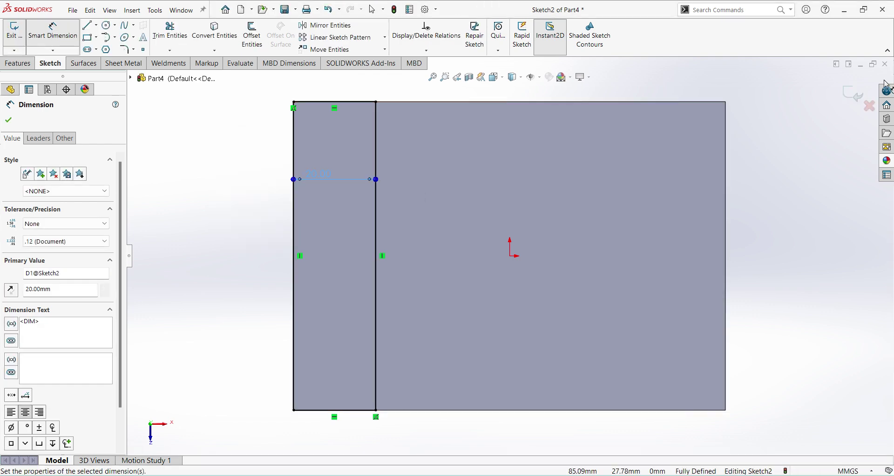
pyautogui.click(862, 96)
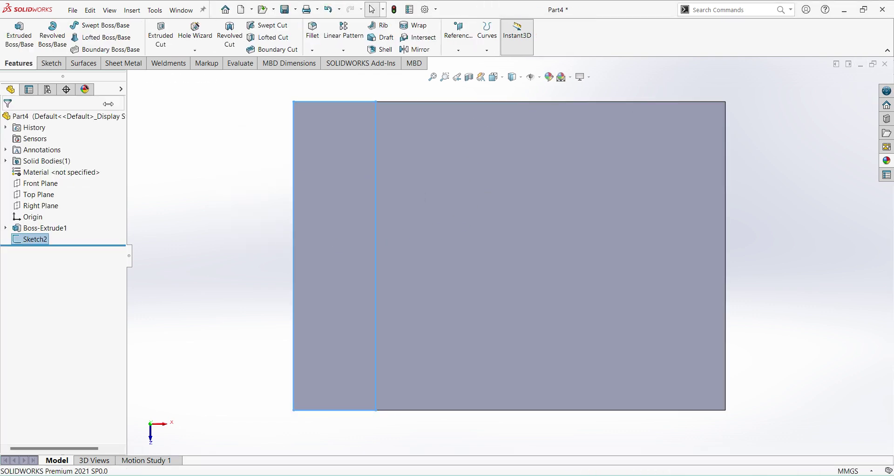
# Extrude the narrow rectangle 20 mm blind upward from the block, merged with the base
pyautogui.click(10, 39)
pyautogui.click(334, 256)
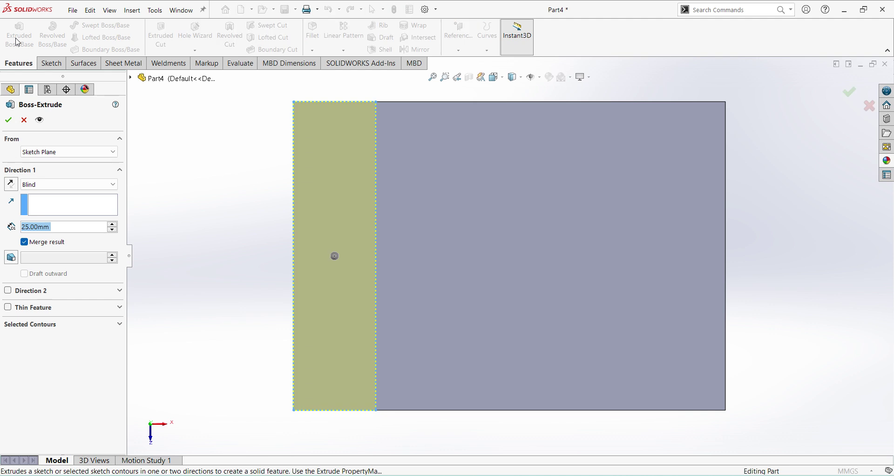
pyautogui.moveTo(534, 289); pyautogui.dragTo(522, 252, button='middle')
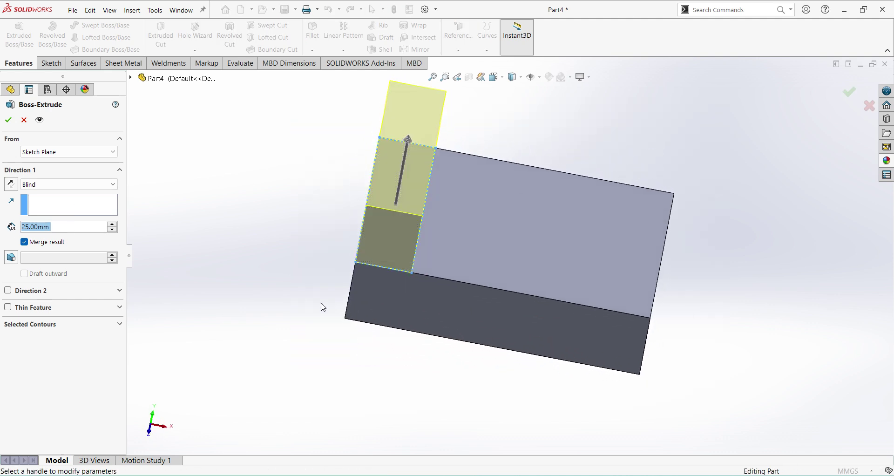
pyautogui.write('20')
pyautogui.press('Return')
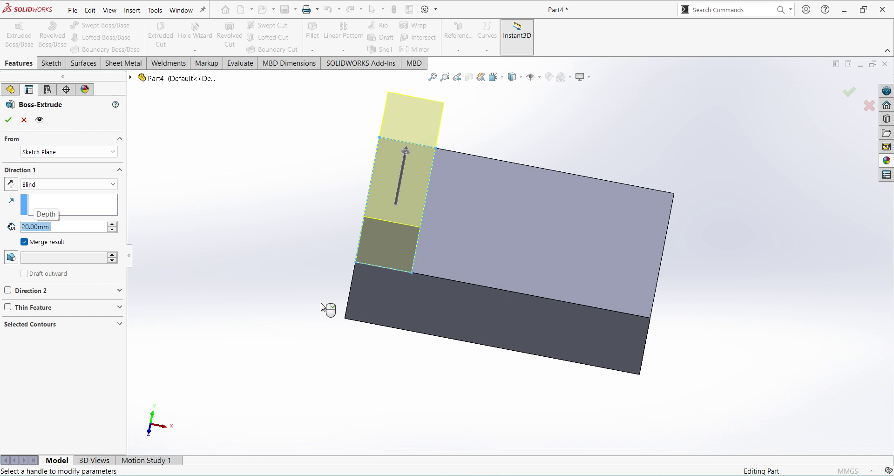
pyautogui.rightClick(324, 307)
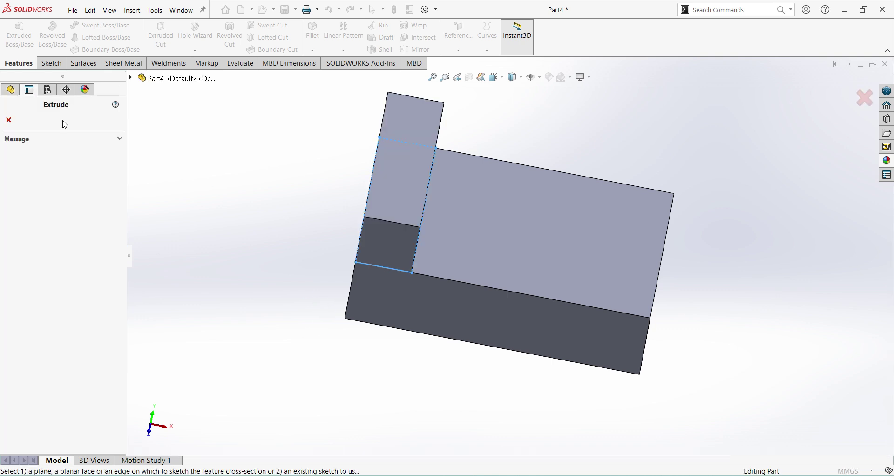
pyautogui.click(9, 120)
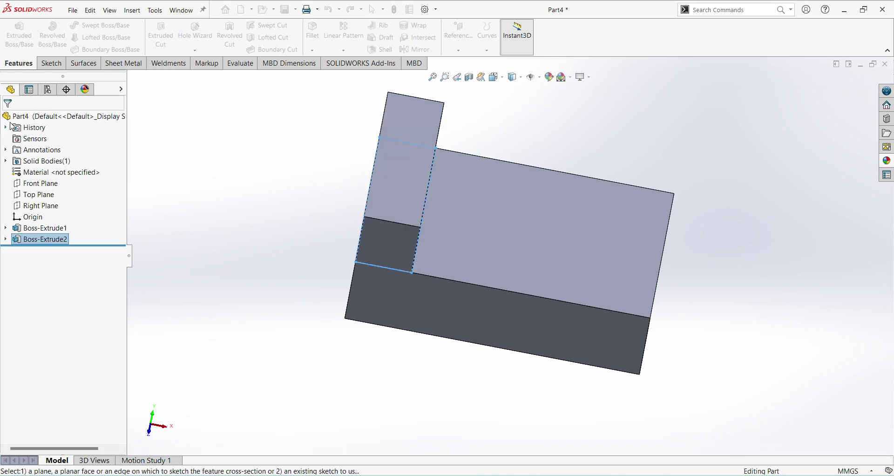
# Edit the upright wall's extrusion and set its depth to 3 mm
pyautogui.click(30, 241)
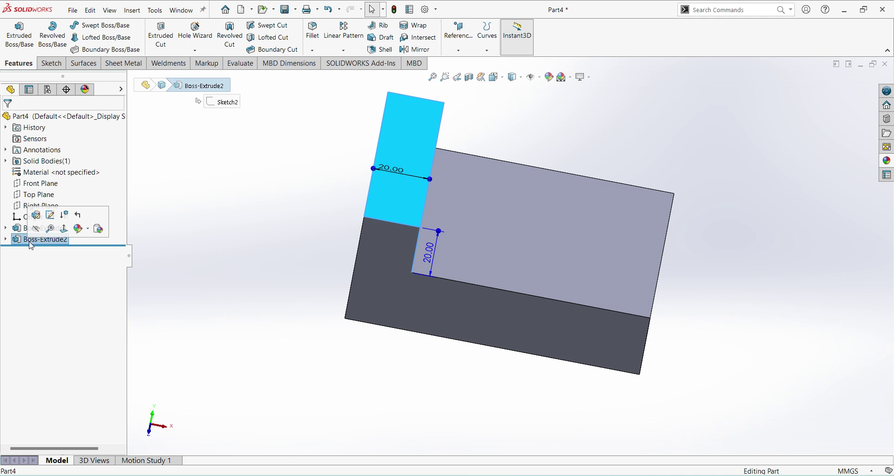
pyautogui.click(36, 214)
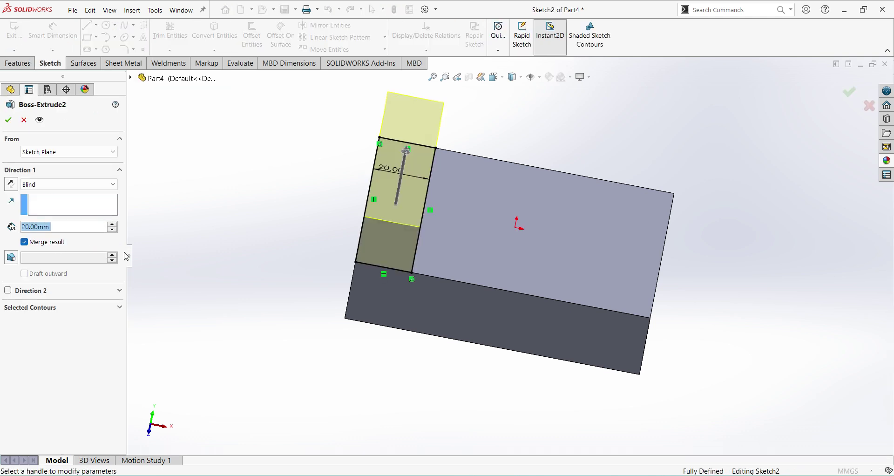
pyautogui.write('3')
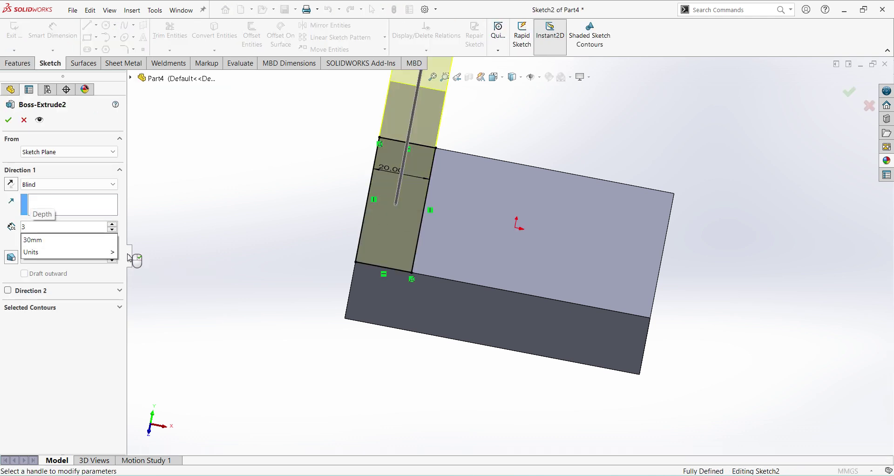
pyautogui.press('Return')
pyautogui.press('Return')
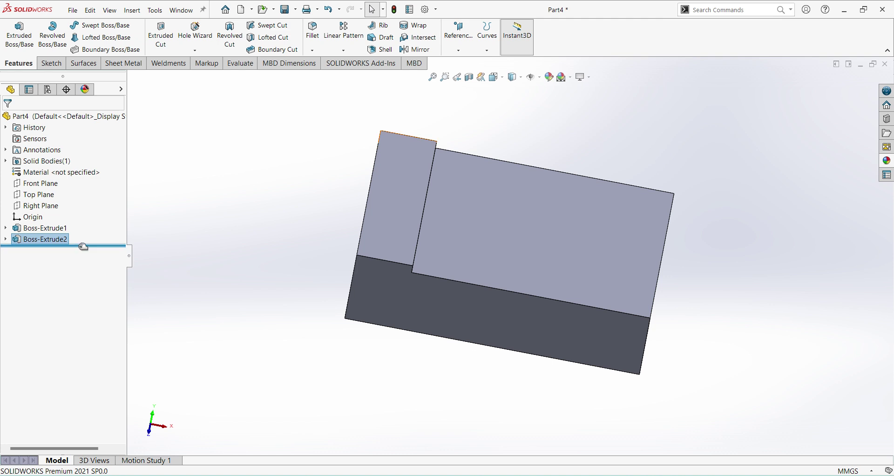
# Edit the upright wall's extrusion and set its depth to 80 mm
pyautogui.rightClick(61, 243)
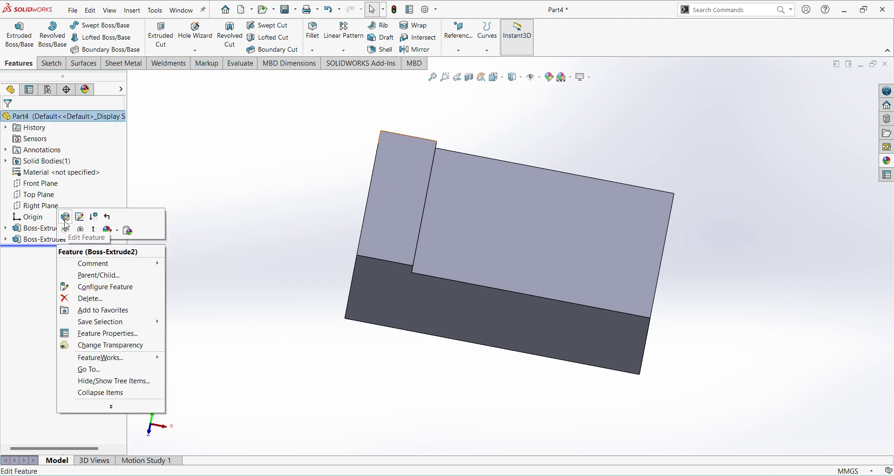
pyautogui.click(62, 214)
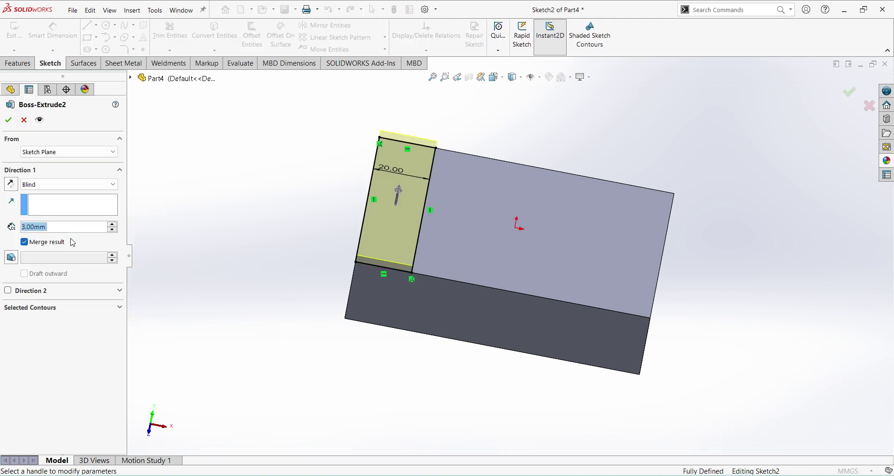
pyautogui.write('80')
pyautogui.press('Return')
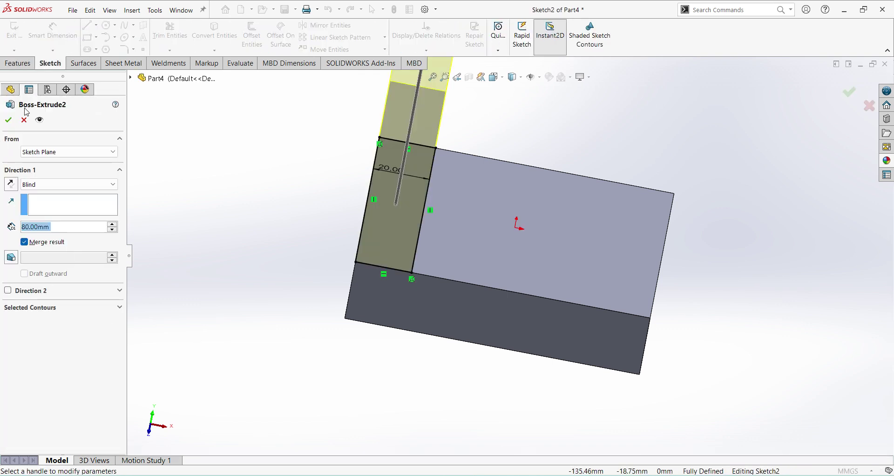
pyautogui.click(9, 119)
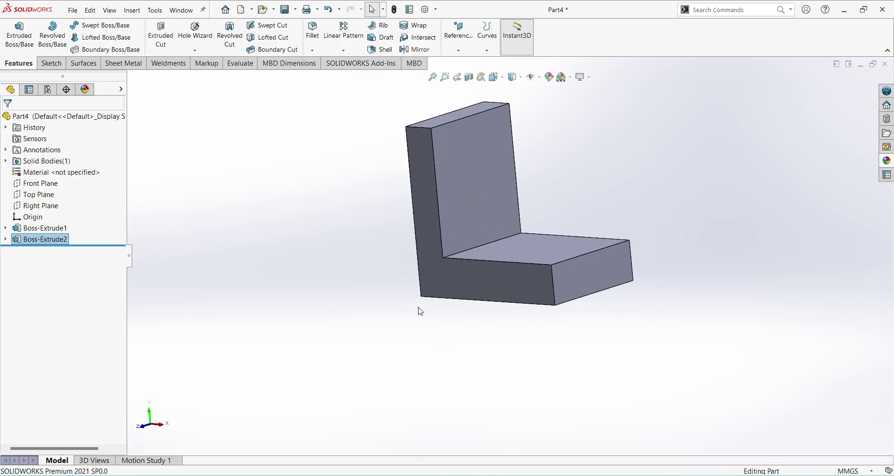
# Check Part 02 in the PDF drawing, return to SOLIDWORKS and chamfer the upright wall's two short top edges 18 mm at 45 degrees
pyautogui.click(497, 76)
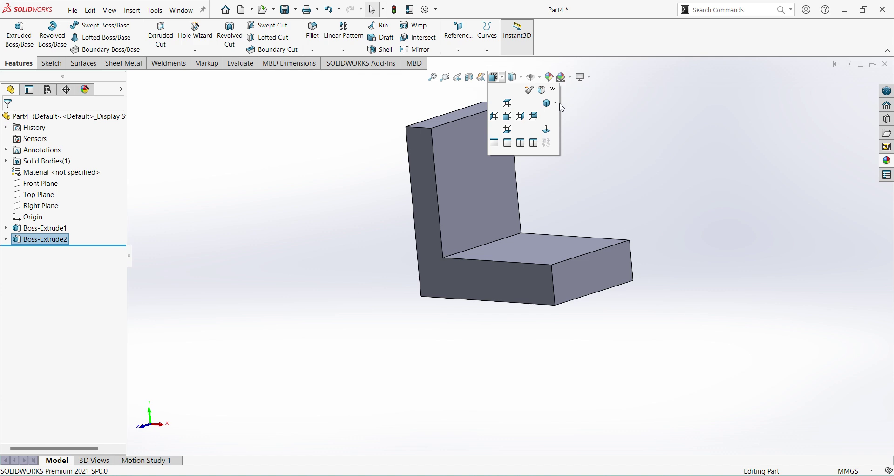
pyautogui.click(555, 103)
pyautogui.click(588, 117)
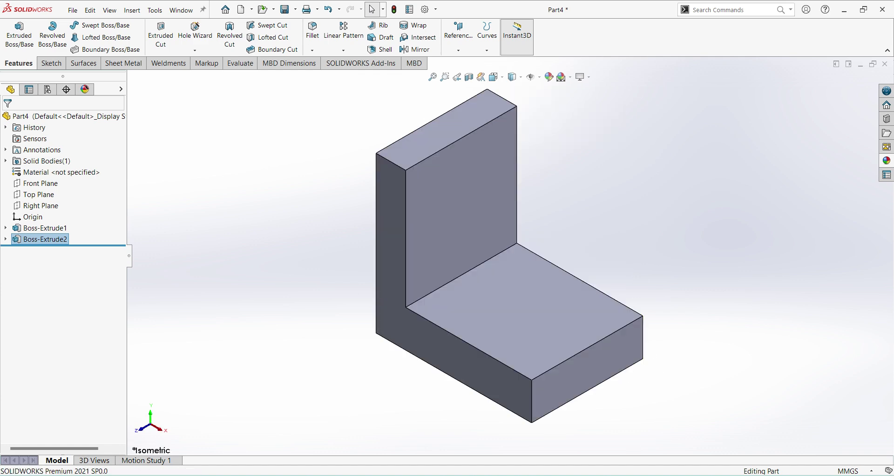
pyautogui.hotkey('alt', 'Tab')
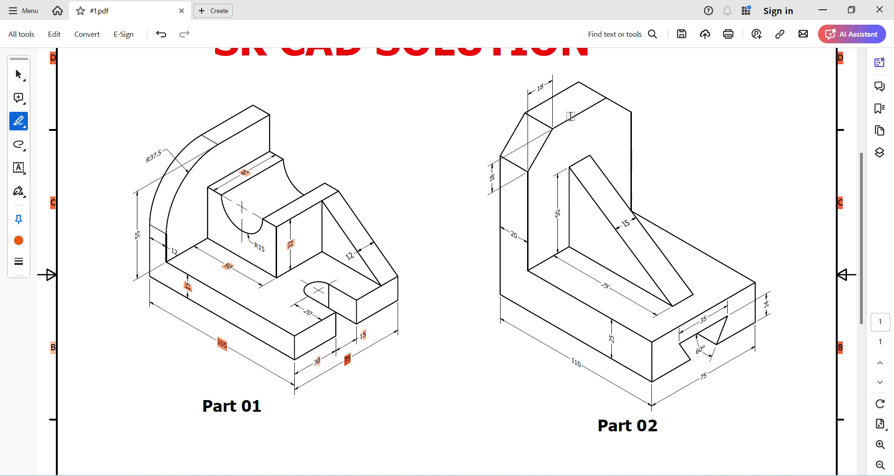
pyautogui.hotkey('alt', 'Tab')
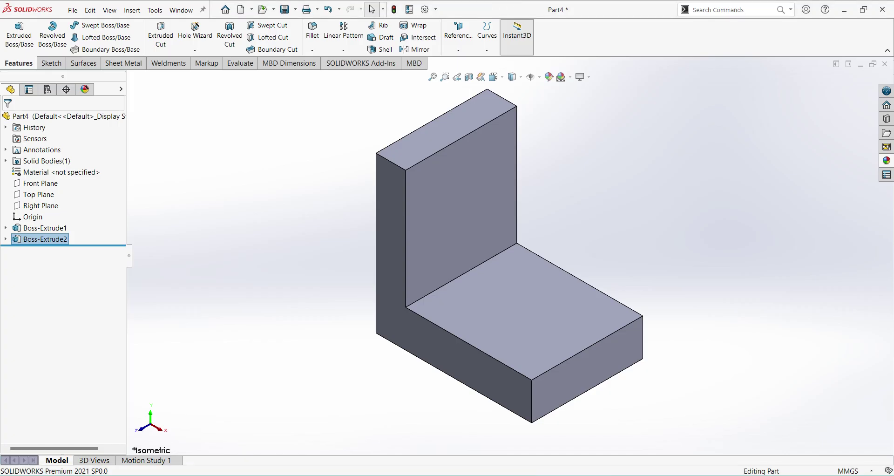
pyautogui.click(318, 54)
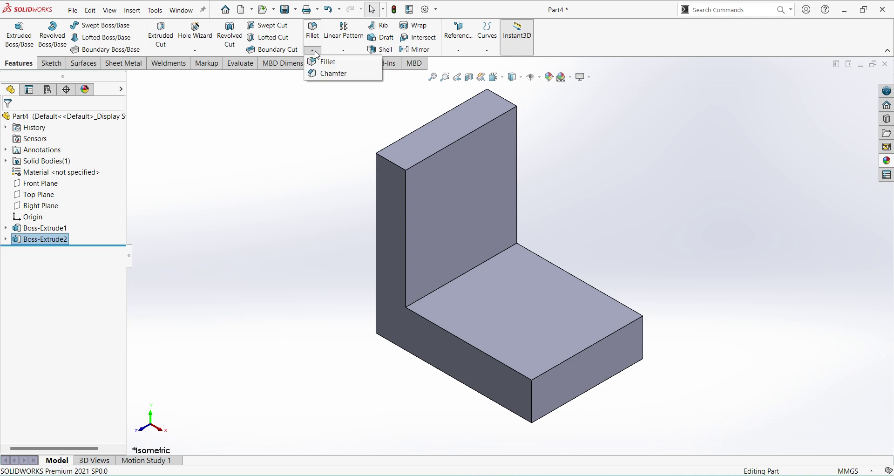
pyautogui.click(330, 75)
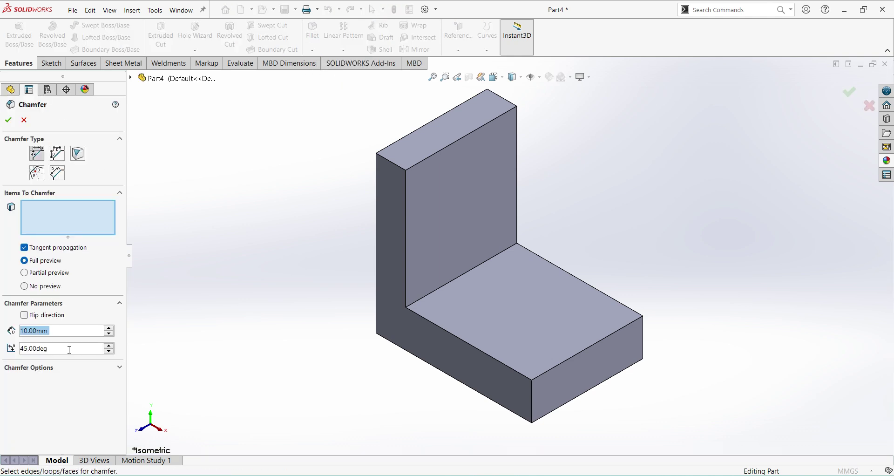
pyautogui.write('18')
pyautogui.press('Return')
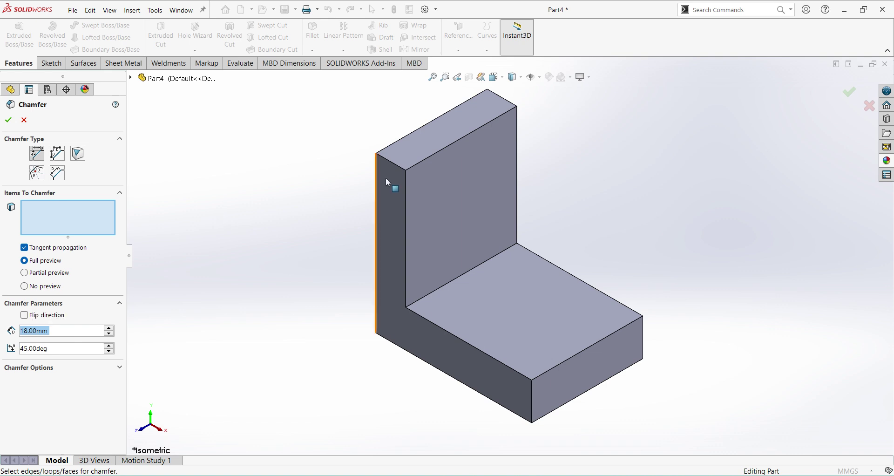
pyautogui.click(394, 166)
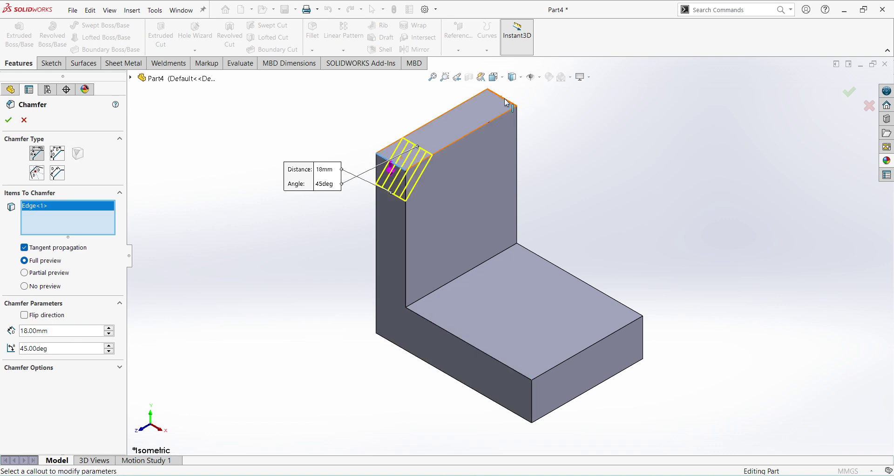
pyautogui.click(507, 102)
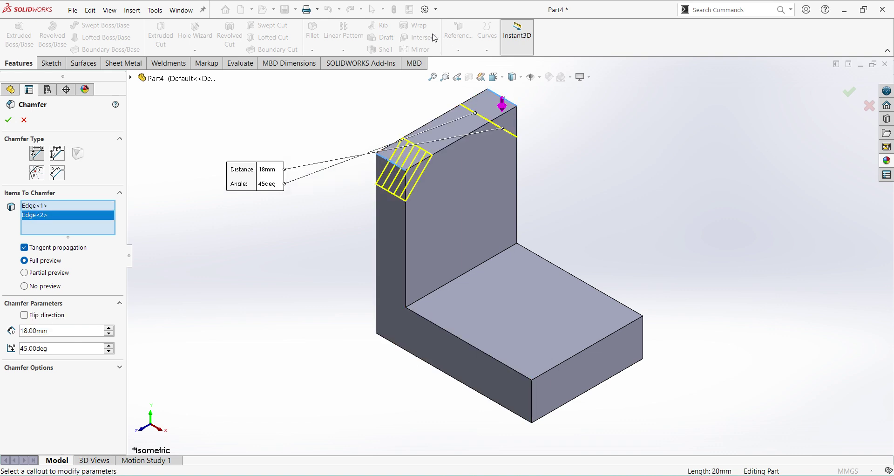
pyautogui.click(7, 122)
pyautogui.press('f')
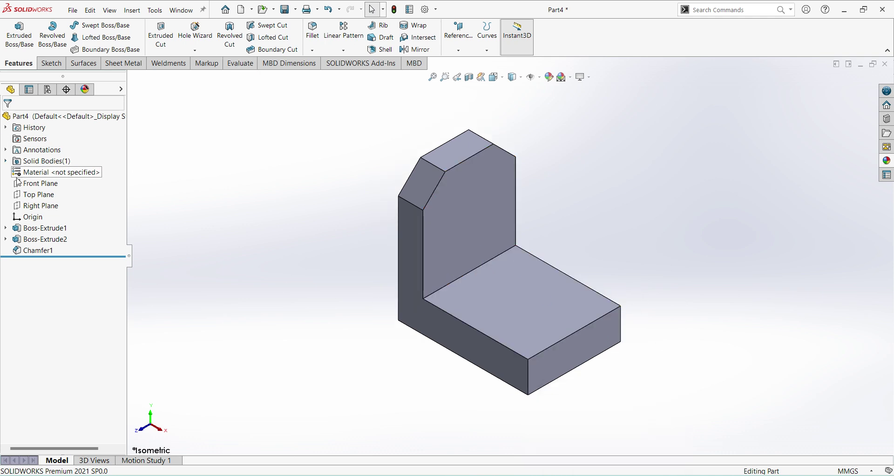
# Sketch a sloping line on the Front Plane from the upright wall's inner face to the base's top, about 54 mm across and 46 mm high
pyautogui.click(35, 184)
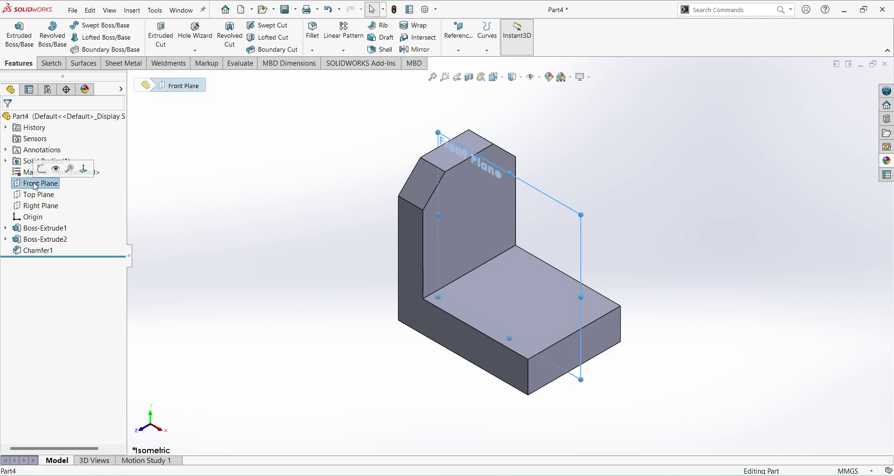
pyautogui.click(41, 168)
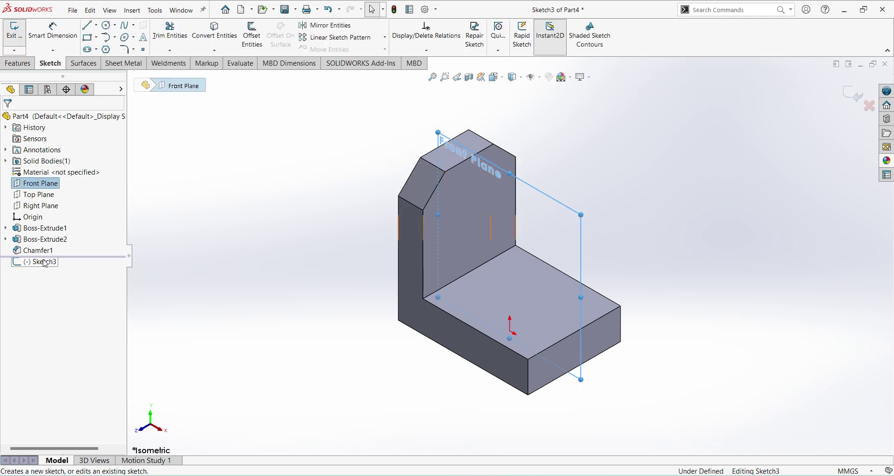
pyautogui.click(72, 250)
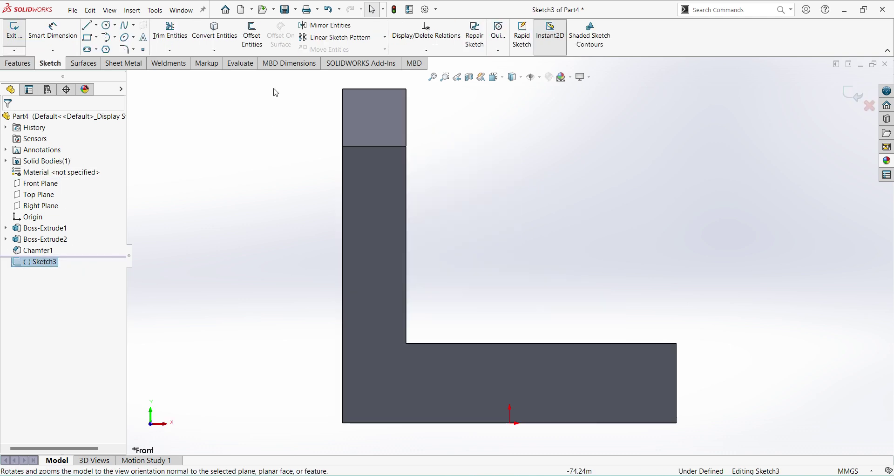
pyautogui.click(87, 24)
pyautogui.click(406, 198)
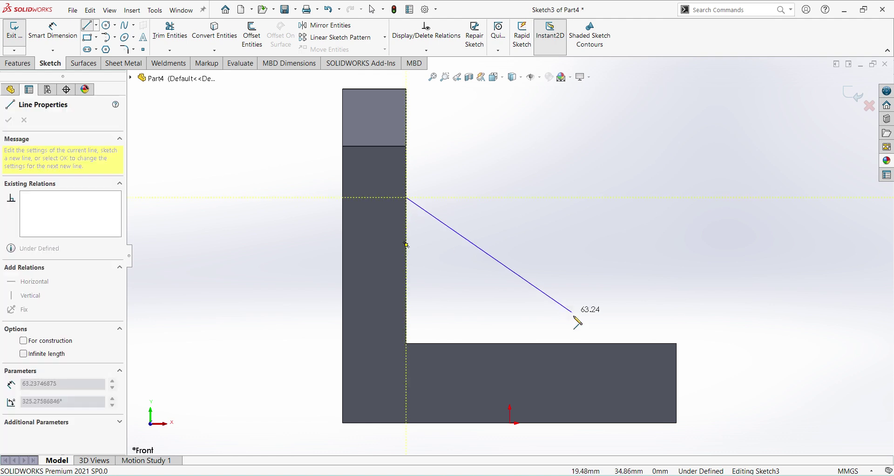
pyautogui.click(579, 343)
pyautogui.rightClick(615, 281)
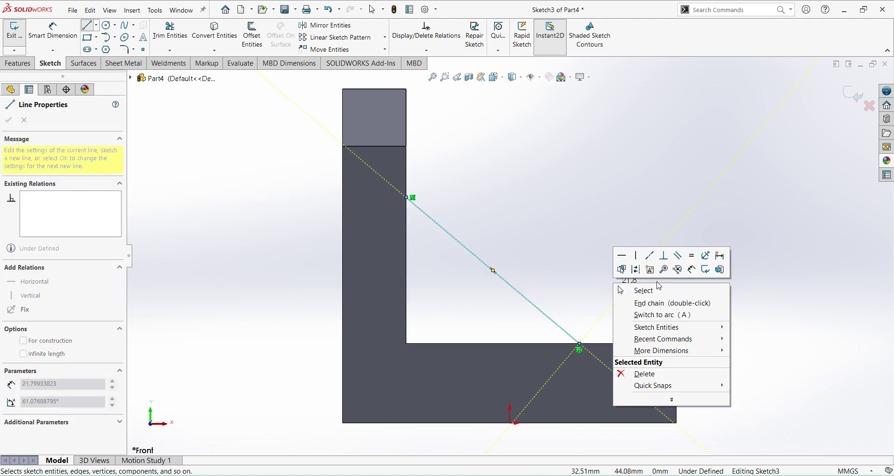
# Check the rib length in the PDF drawing, return to SOLIDWORKS and dimension the line's lower end 75 mm from the inner corner
pyautogui.click(706, 270)
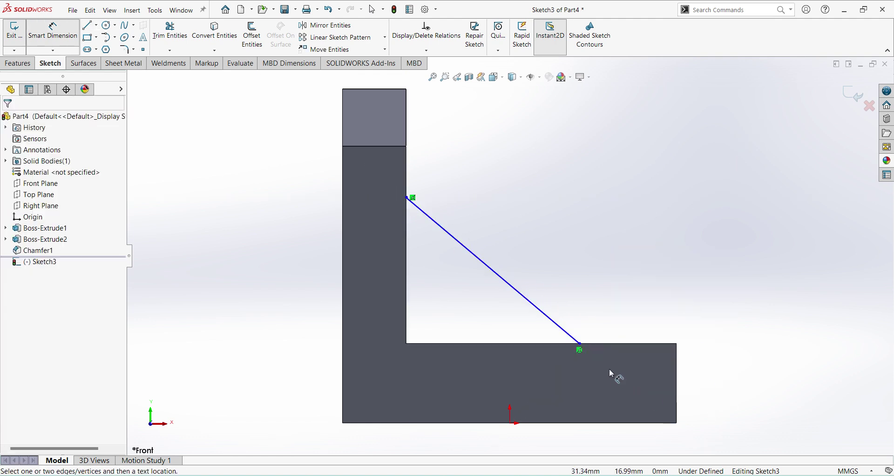
pyautogui.click(580, 344)
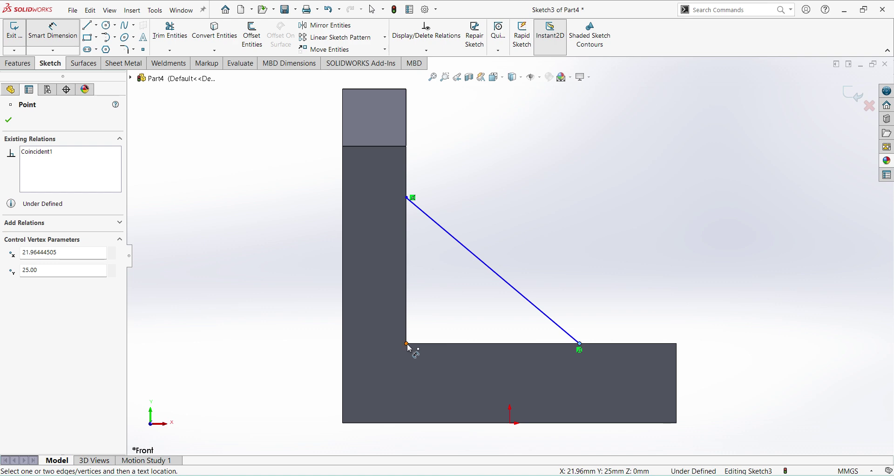
pyautogui.click(407, 343)
pyautogui.click(457, 320)
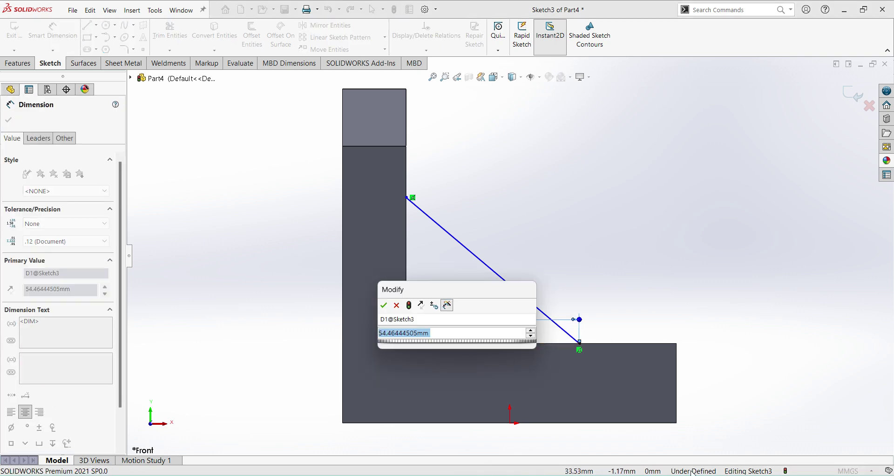
pyautogui.hotkey('alt', 'Tab')
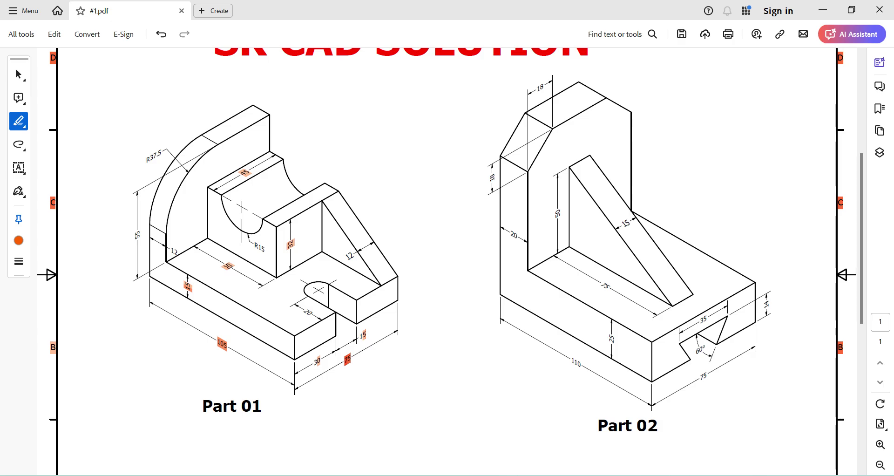
pyautogui.hotkey('alt', 'Tab')
pyautogui.write('75')
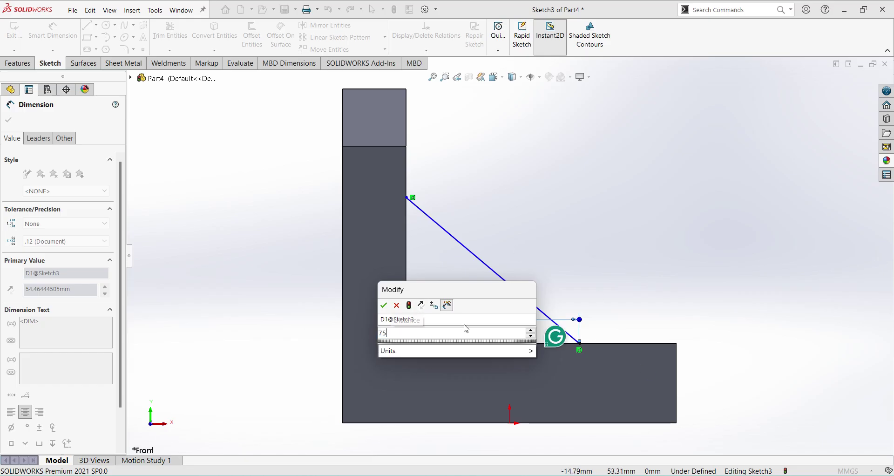
pyautogui.press('Return')
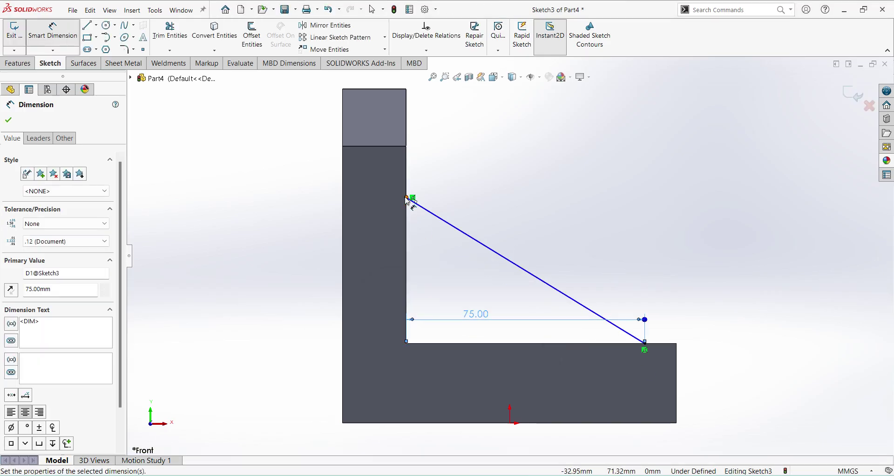
# Dimension the sloping line's upper end 50 mm above the inner corner and exit the sketch
pyautogui.click(408, 198)
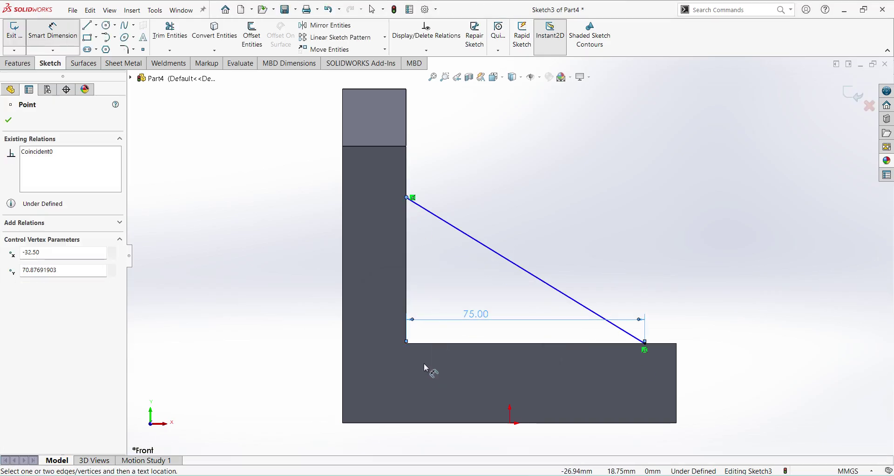
pyautogui.click(407, 343)
pyautogui.click(438, 291)
pyautogui.write('50')
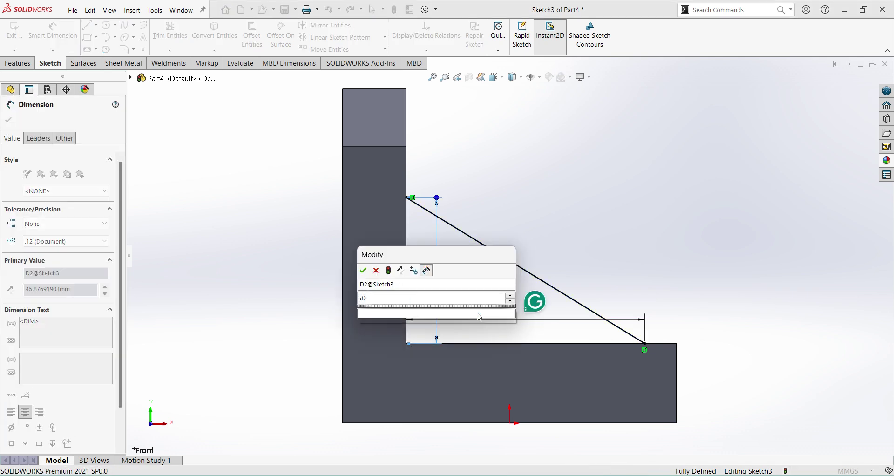
pyautogui.press('Return')
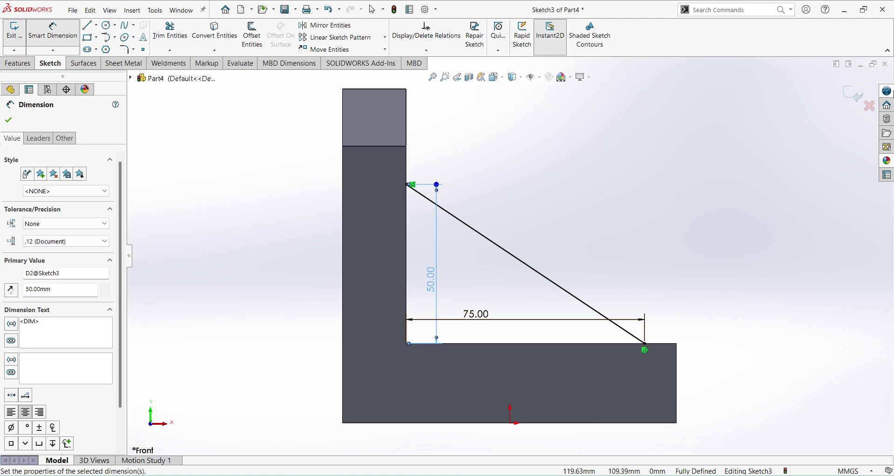
pyautogui.click(860, 99)
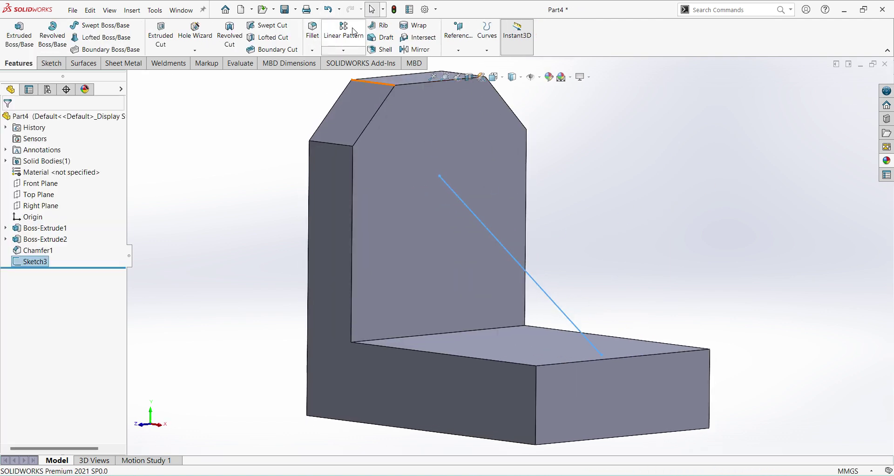
# Check the rib thickness in the PDF drawing, return to SOLIDWORKS and create a 15 mm thick rib on both sides of the sloping line
pyautogui.click(371, 28)
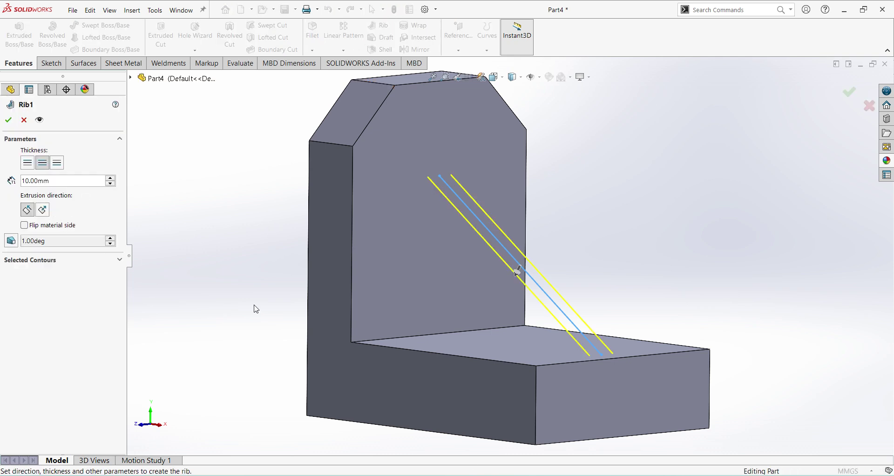
pyautogui.hotkey('alt', 'Tab')
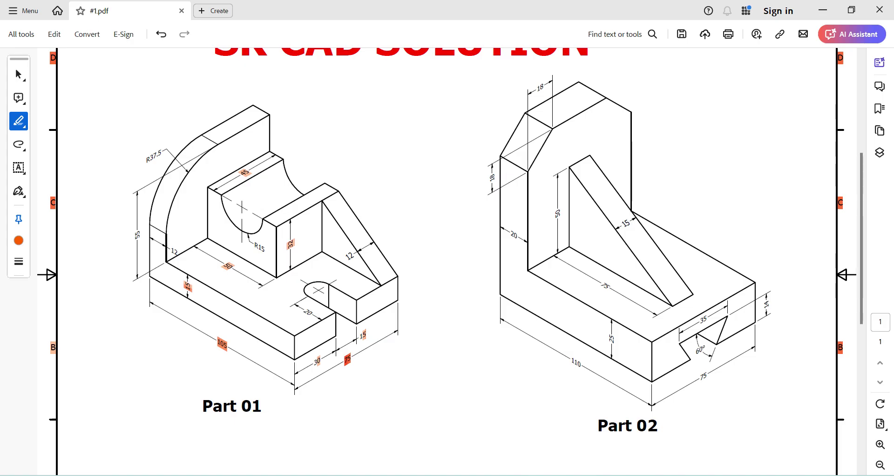
pyautogui.hotkey('alt', 'Tab')
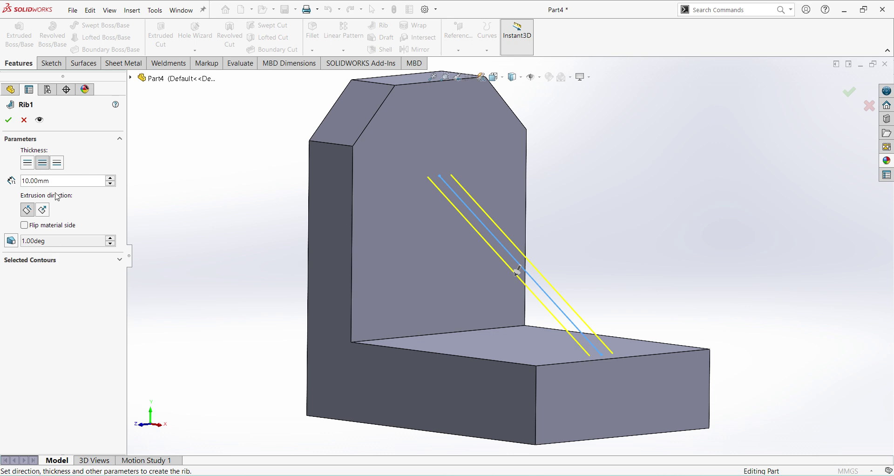
pyautogui.doubleClick(27, 181)
pyautogui.write('15')
pyautogui.press('Return')
pyautogui.press('Return')
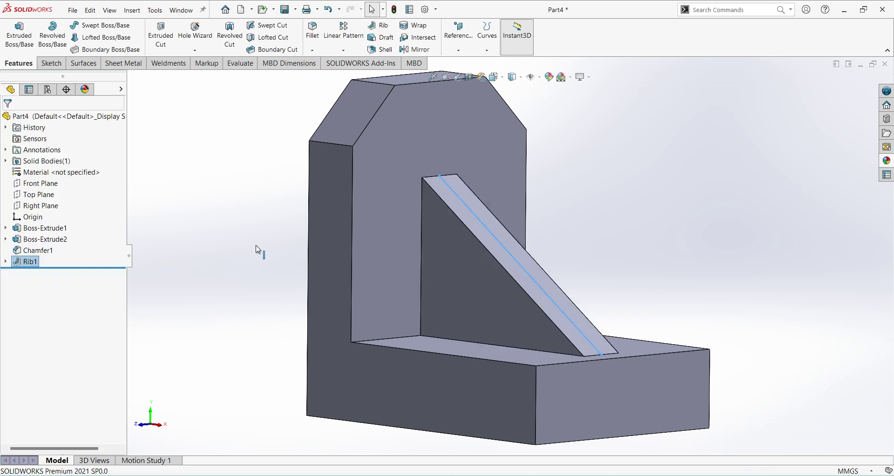
pyautogui.click(253, 250)
pyautogui.hotkey('ctrl', '7')
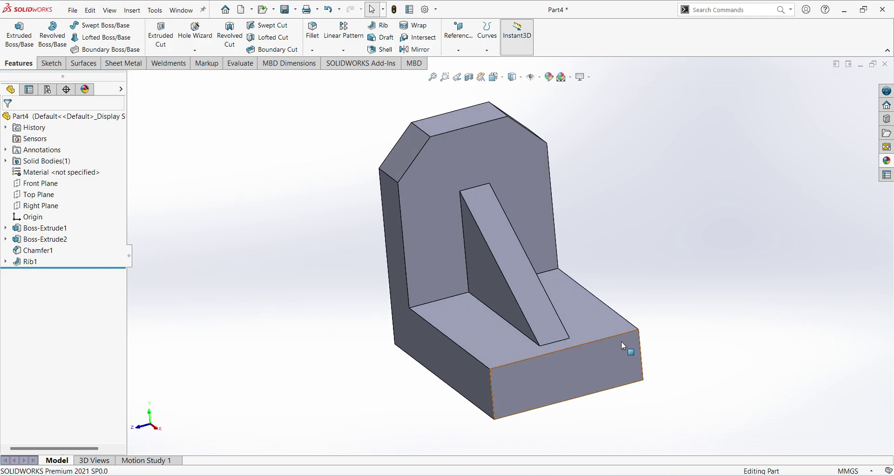
# Check the dovetail in the PDF drawing, return to SOLIDWORKS and sketch a dovetail about 36 mm wide and 16 mm high on the base's end face
pyautogui.hotkey('alt', 'Tab')
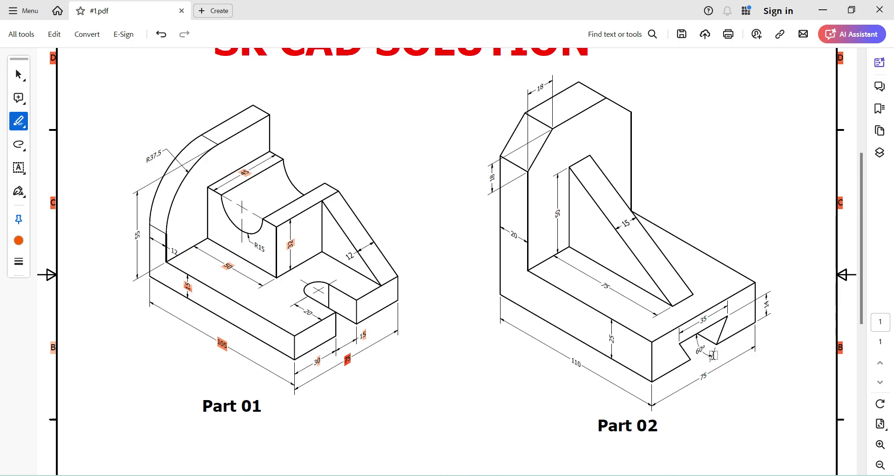
pyautogui.hotkey('alt', 'Tab')
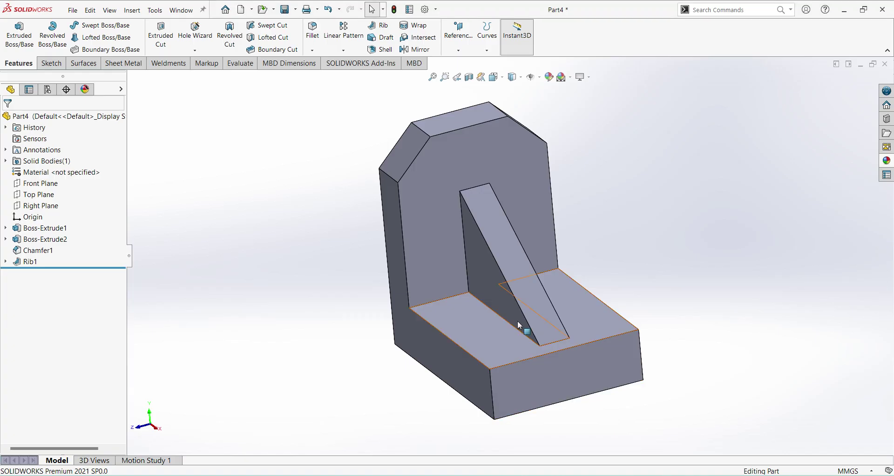
pyautogui.click(529, 382)
pyautogui.click(569, 355)
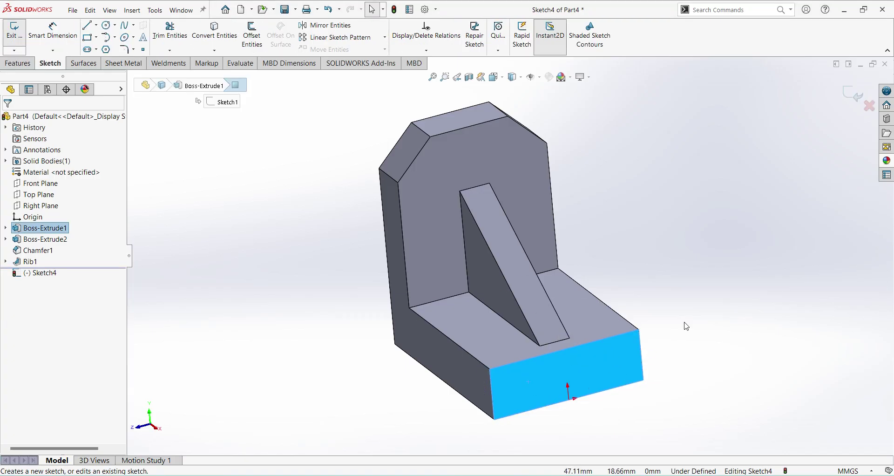
pyautogui.click(46, 274)
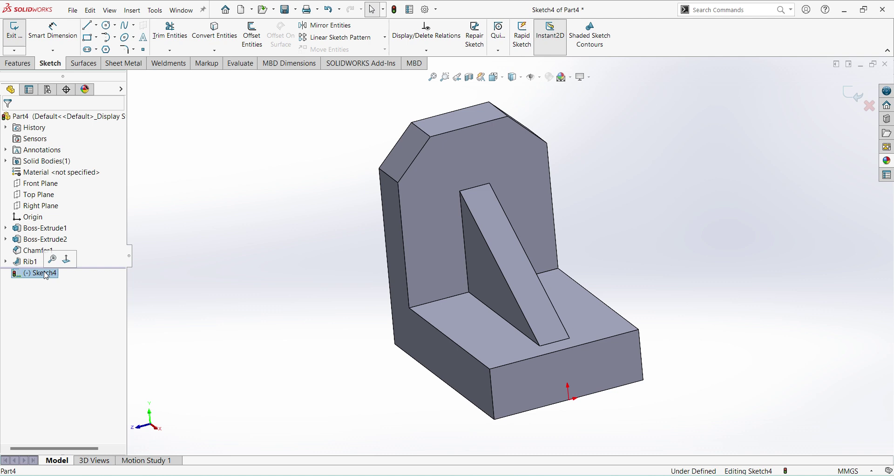
pyautogui.click(68, 256)
pyautogui.scroll(-3, 553, 413)
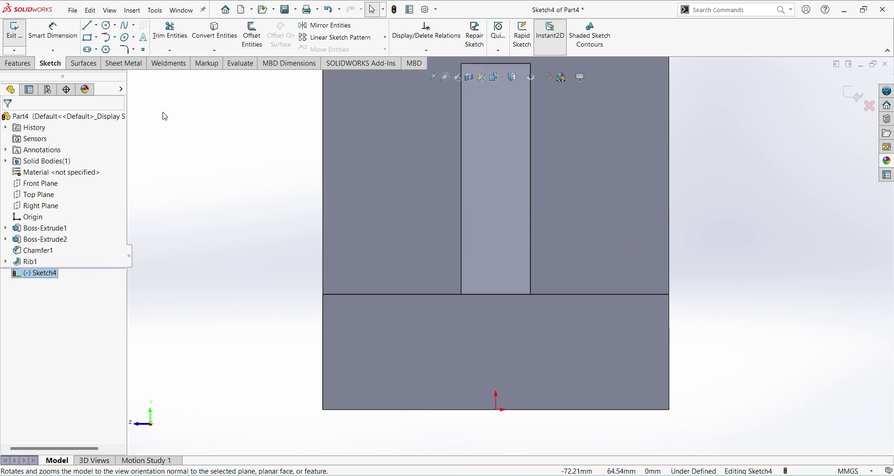
pyautogui.click(88, 25)
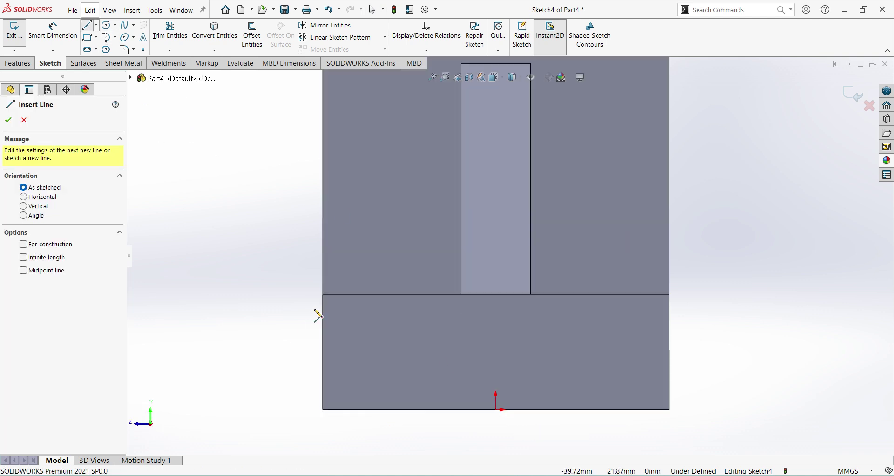
pyautogui.click(413, 339)
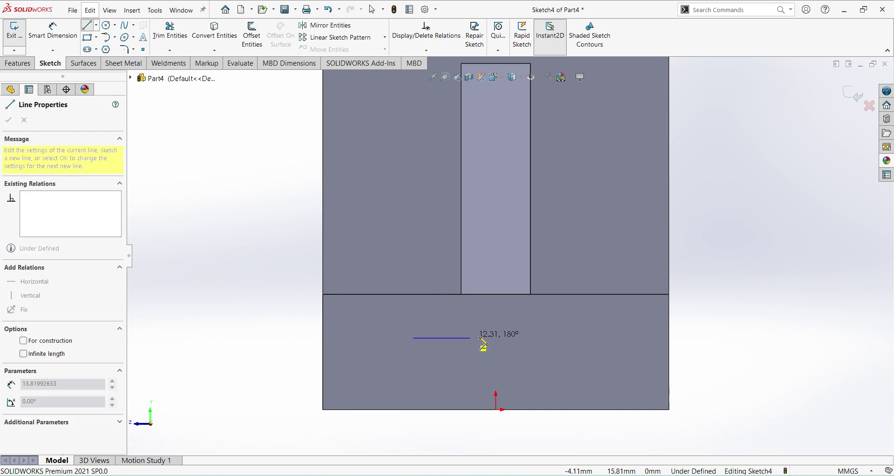
pyautogui.click(580, 338)
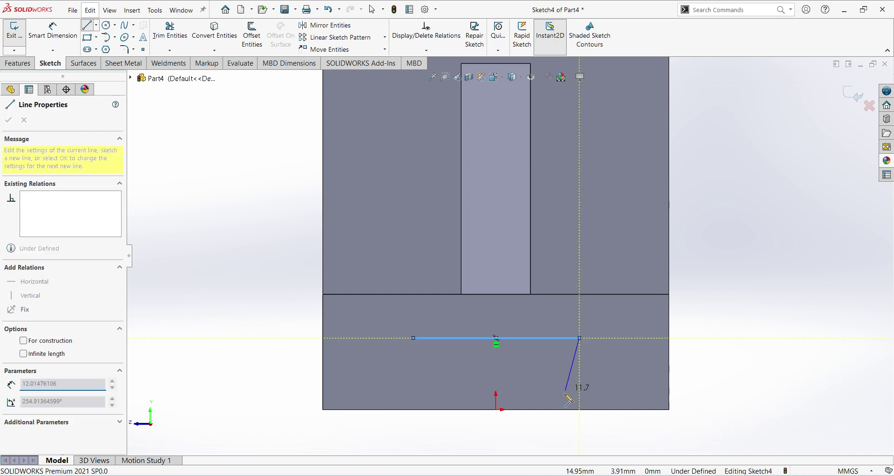
pyautogui.click(547, 410)
pyautogui.click(442, 410)
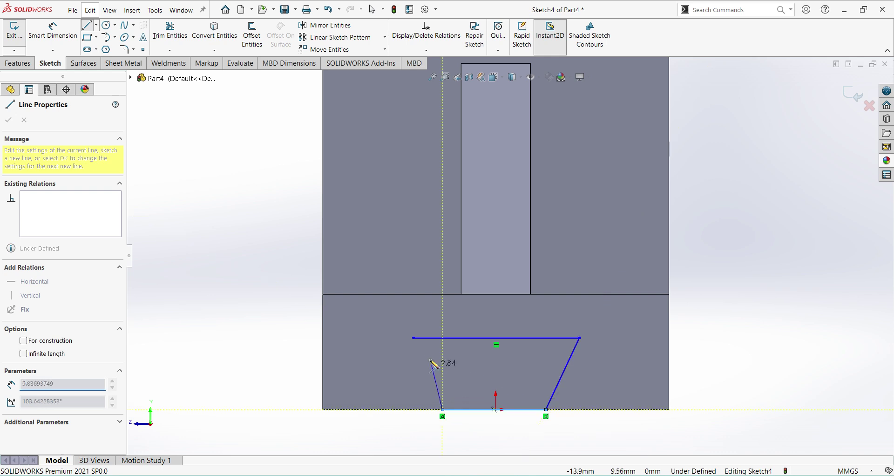
pyautogui.click(413, 338)
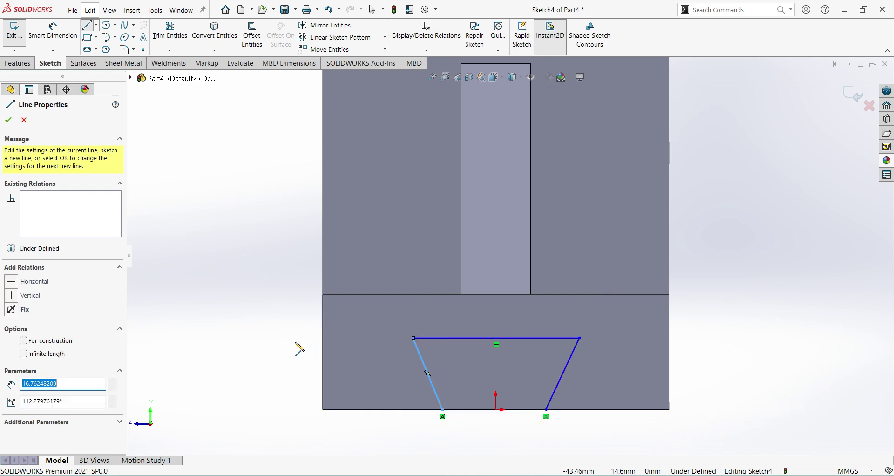
# Dimension the dovetail's wide upper line to 35 mm
pyautogui.rightClick(279, 344)
pyautogui.click(371, 328)
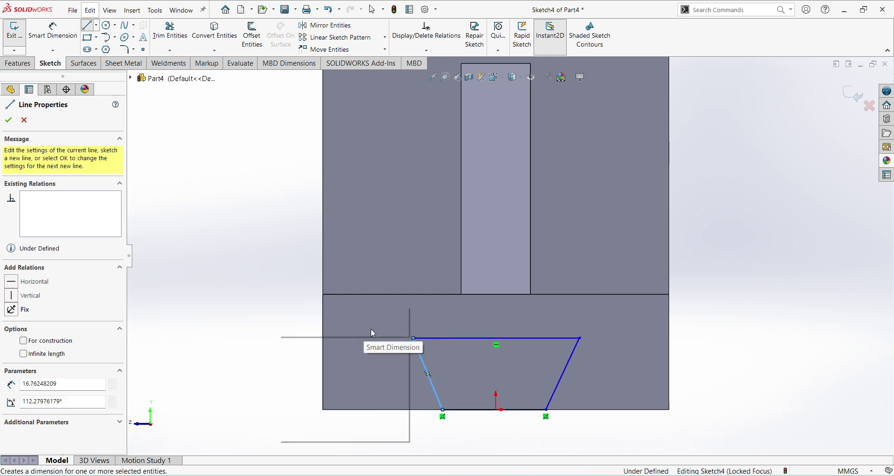
pyautogui.click(522, 339)
pyautogui.click(496, 314)
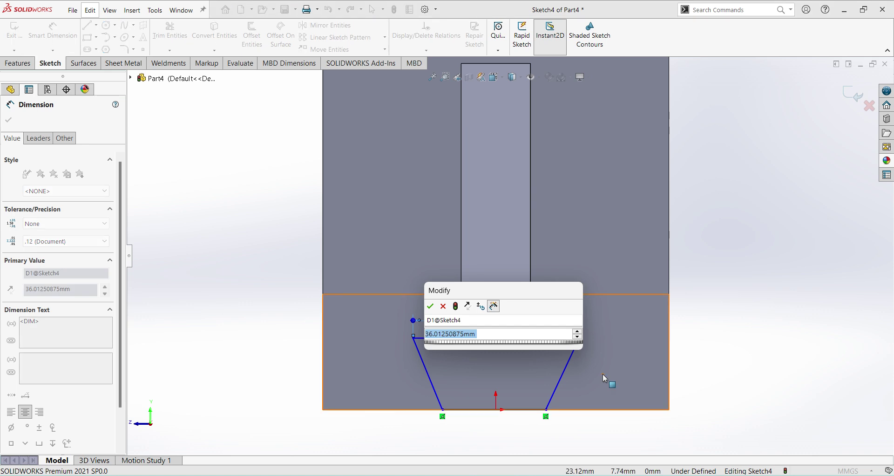
pyautogui.write('35')
pyautogui.press('Return')
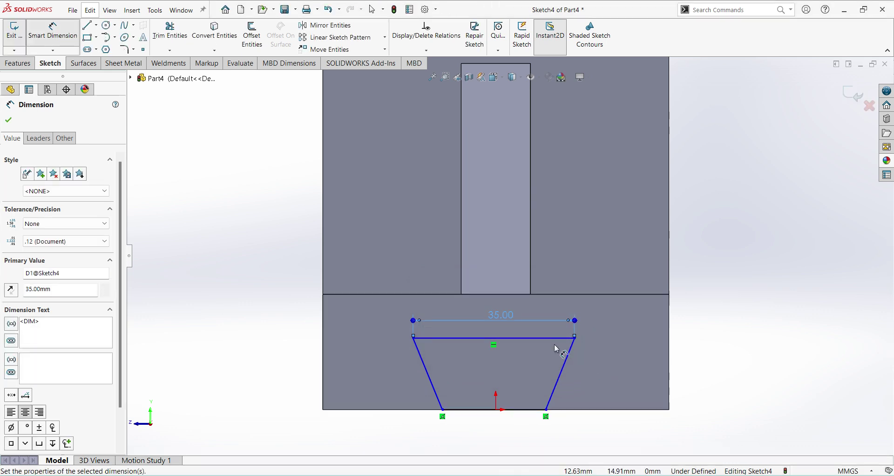
# Dimension the dovetail's height between its upper line and the base's bottom edge to 14 mm
pyautogui.click(552, 339)
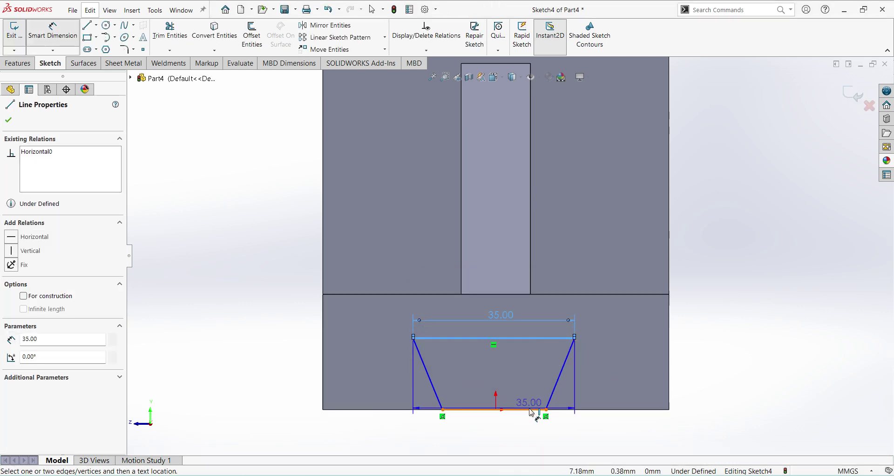
pyautogui.click(531, 409)
pyautogui.click(629, 375)
pyautogui.write('14')
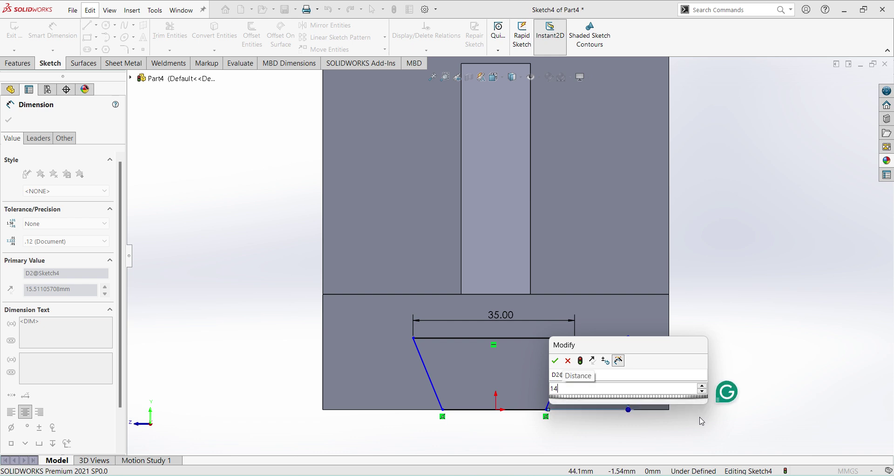
pyautogui.press('Return')
# Dimension the angles between the dovetail's upper line and both of its sloping sides to 60°
pyautogui.click(544, 344)
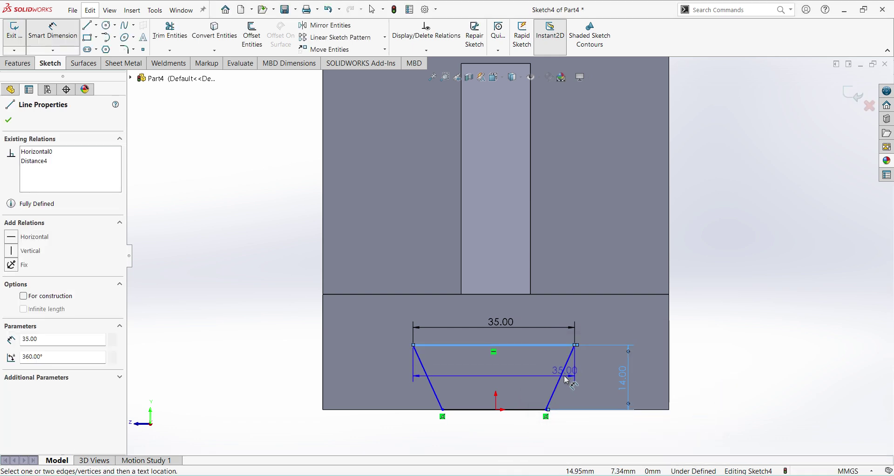
pyautogui.click(563, 380)
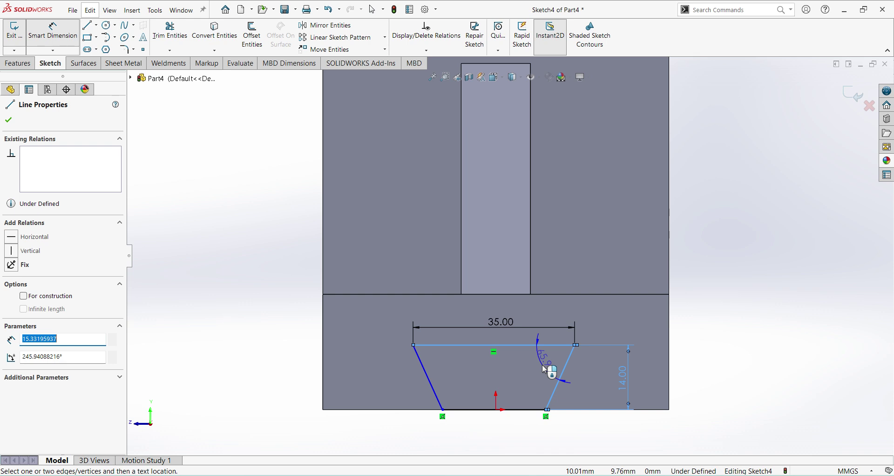
pyautogui.click(543, 364)
pyautogui.write('60')
pyautogui.press('Return')
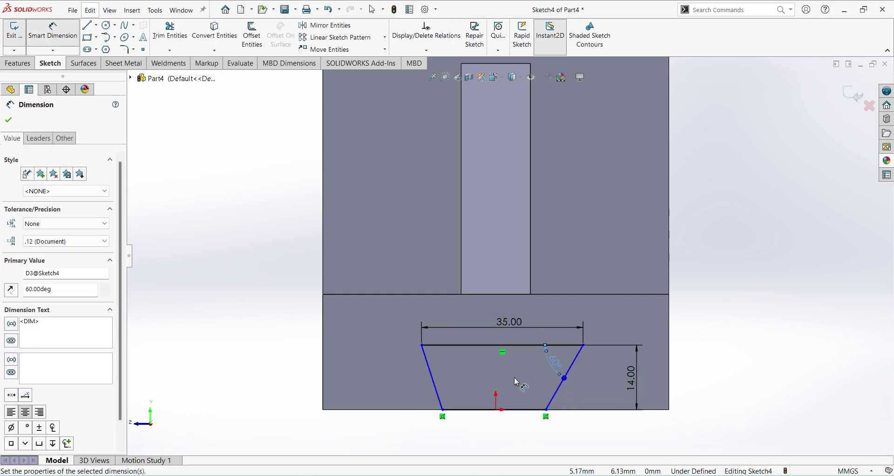
pyautogui.click(457, 345)
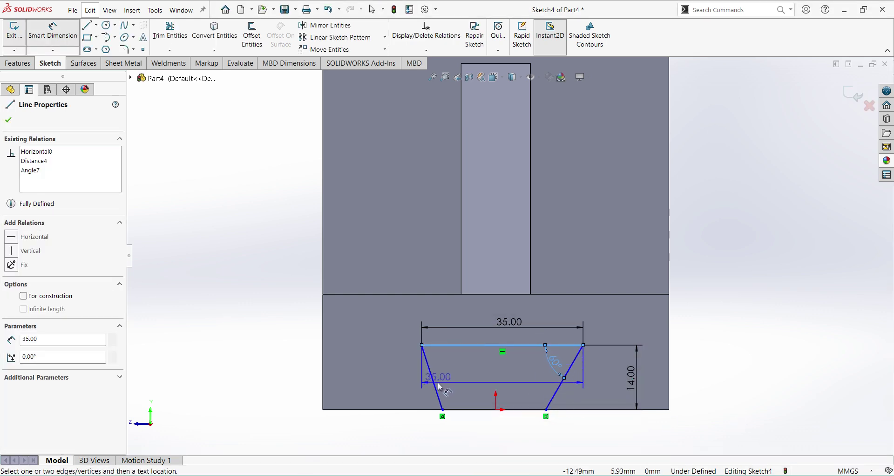
pyautogui.click(437, 386)
pyautogui.click(485, 380)
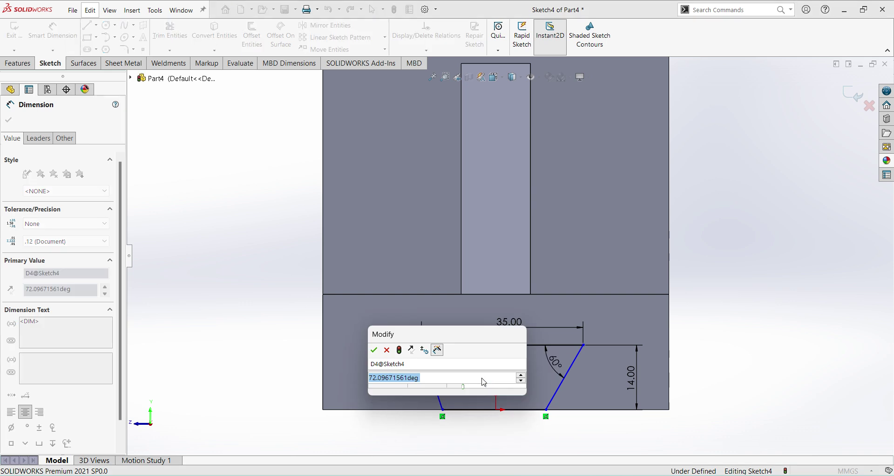
pyautogui.write('60')
pyautogui.press('Return')
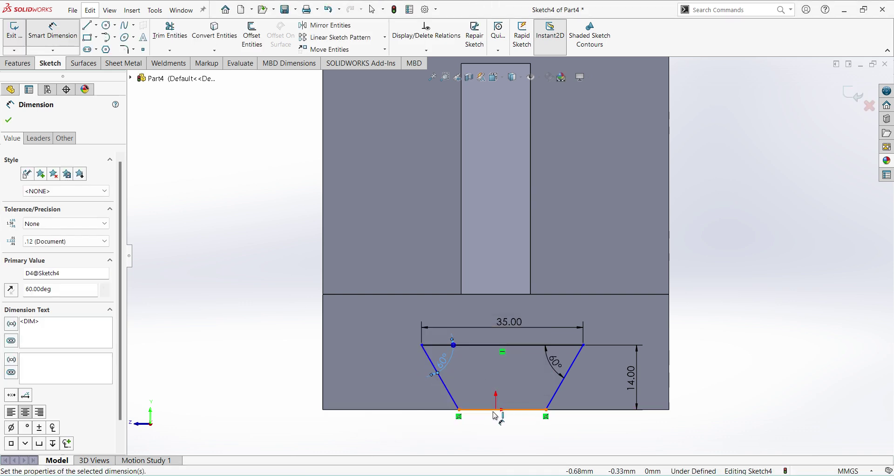
# Dimension the dovetail's upper-left corner 17.5 mm horizontally from the origin to centre the profile and exit the sketch
pyautogui.press('Escape')
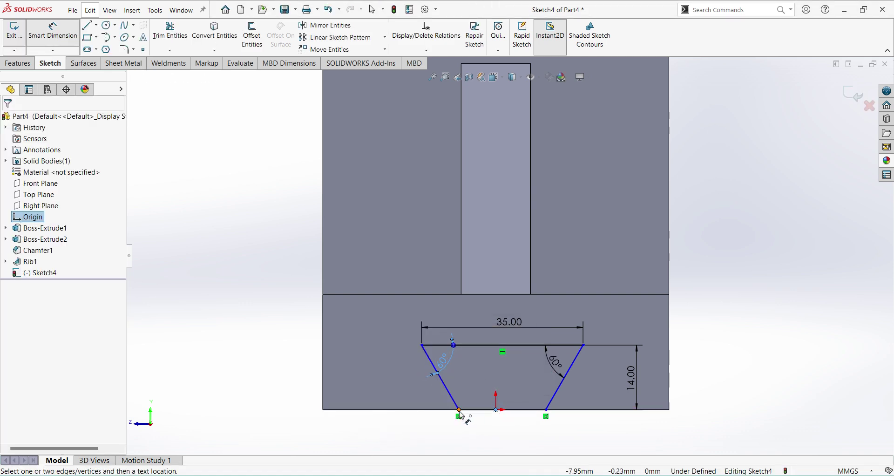
pyautogui.click(461, 412)
pyautogui.press('Escape')
pyautogui.click(501, 410)
pyautogui.click(422, 345)
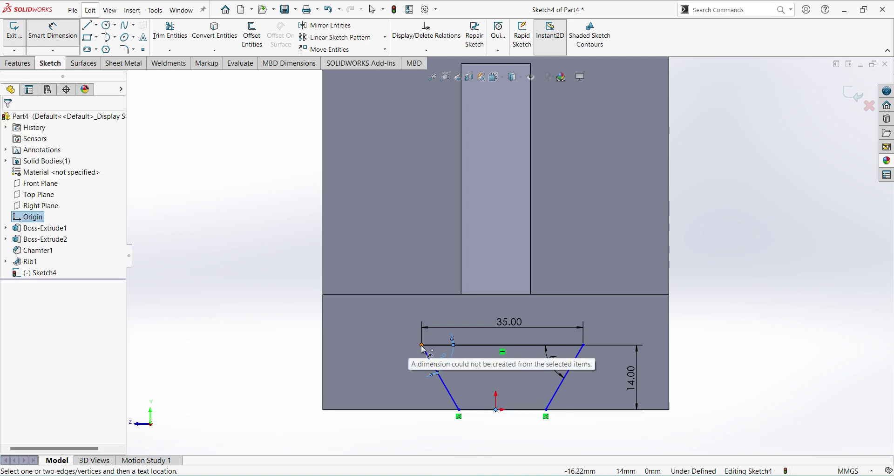
pyautogui.click(422, 345)
pyautogui.click(449, 306)
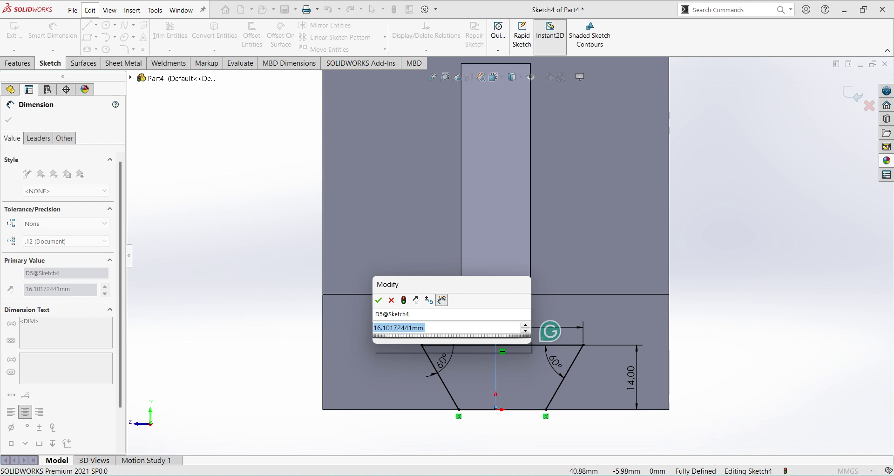
pyautogui.write('35')
pyautogui.press('Return')
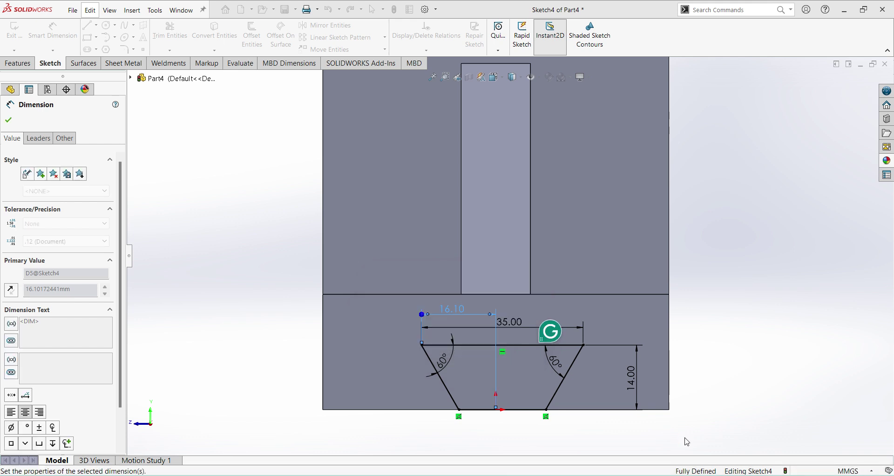
pyautogui.click(855, 95)
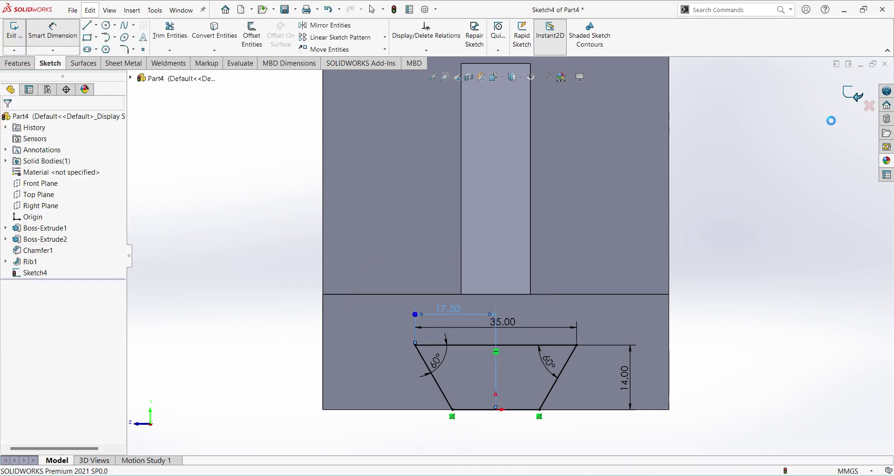
# Cut the dovetail profile through the whole base with an Extruded Cut set to Through All
pyautogui.click(161, 35)
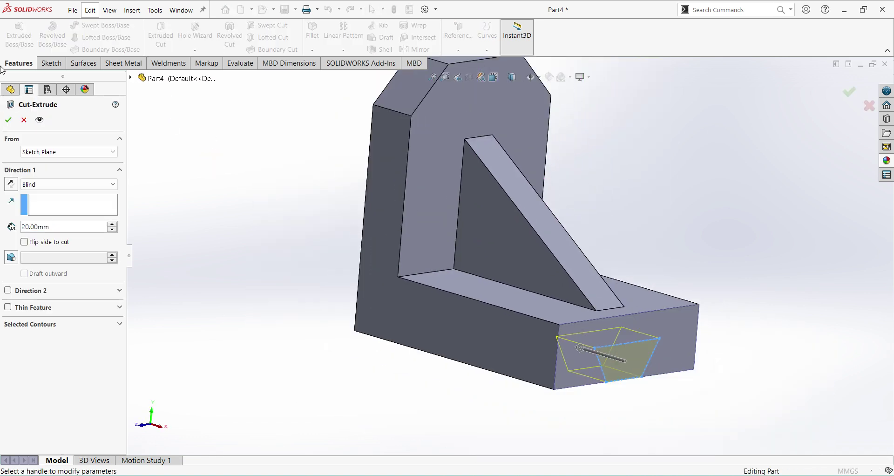
pyautogui.click(60, 184)
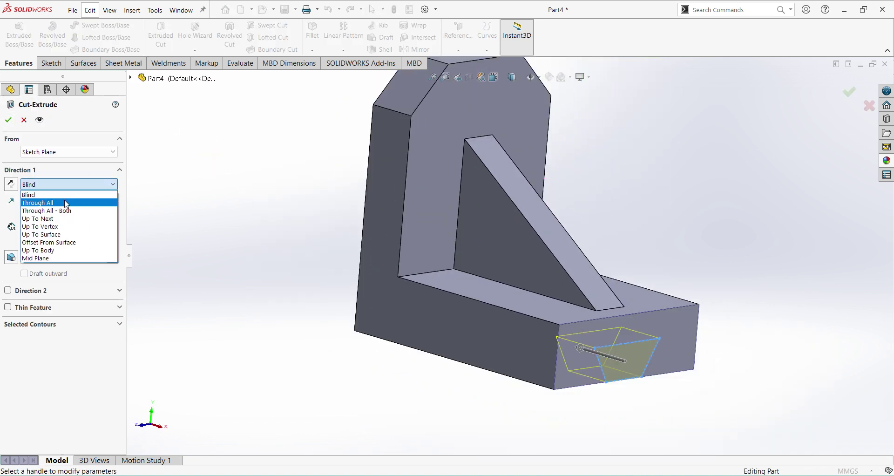
pyautogui.click(51, 199)
pyautogui.click(9, 120)
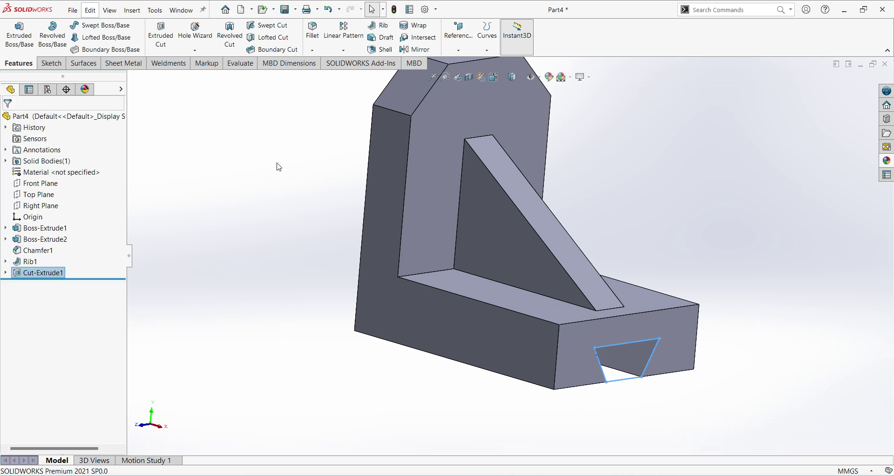
# Switch the model to the isometric view so the whole part can be inspected
pyautogui.press('z')
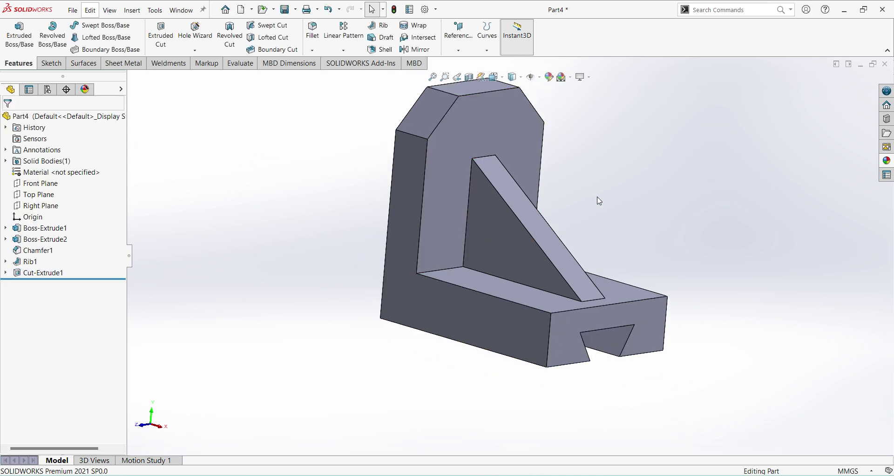
pyautogui.hotkey('ctrl', '7')
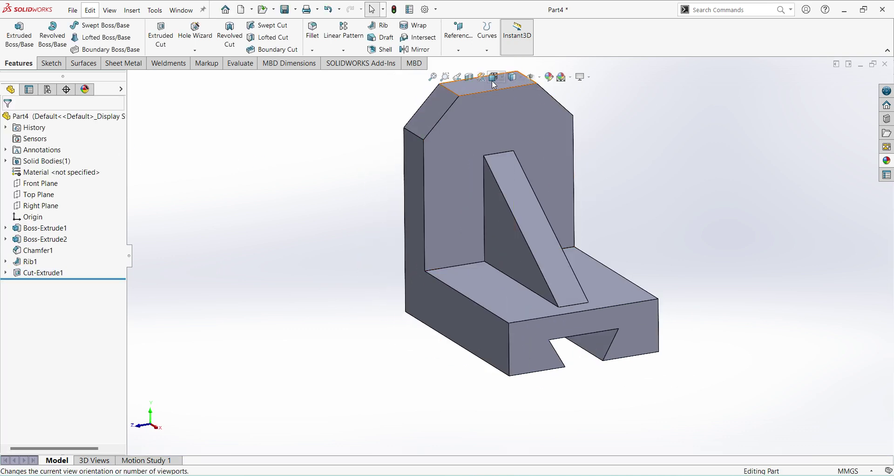
pyautogui.click(507, 81)
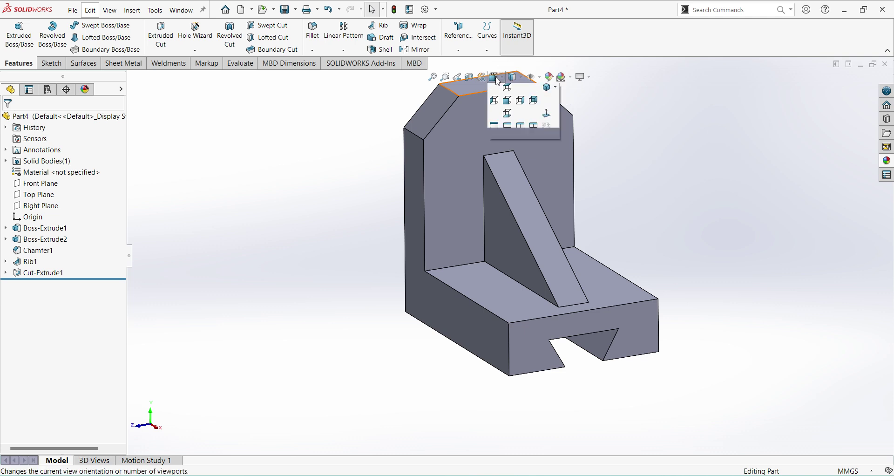
pyautogui.click(507, 81)
pyautogui.click(497, 77)
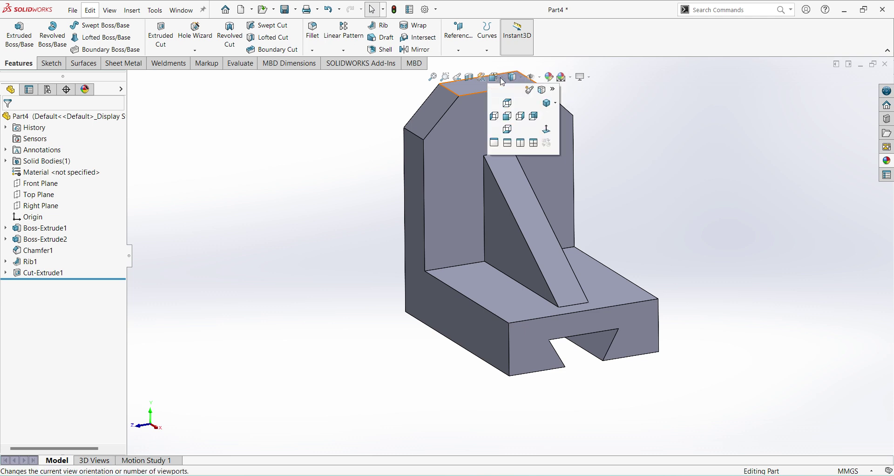
pyautogui.click(493, 78)
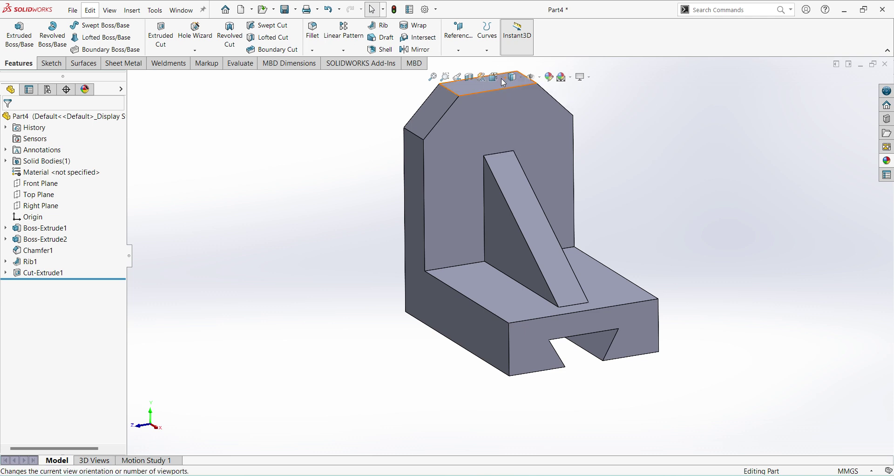
pyautogui.click(510, 78)
pyautogui.click(554, 110)
pyautogui.click(578, 115)
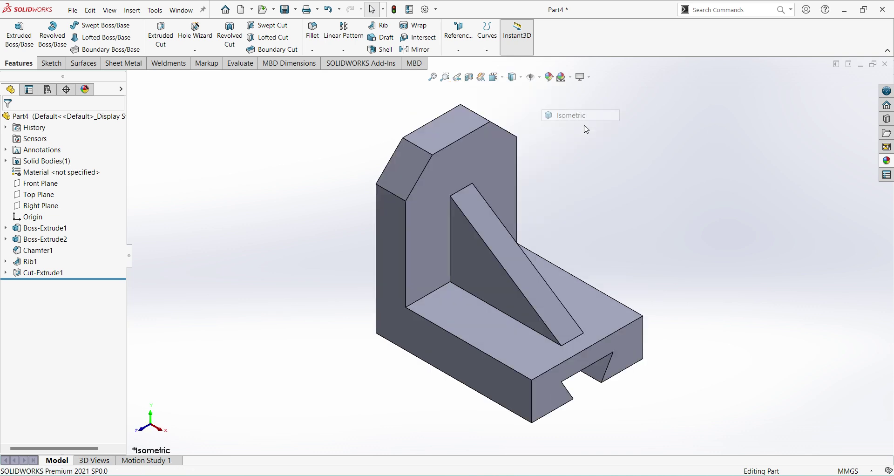
# Apply the polished aluminum appearance to the part
pyautogui.scroll(-1, 750, 320)
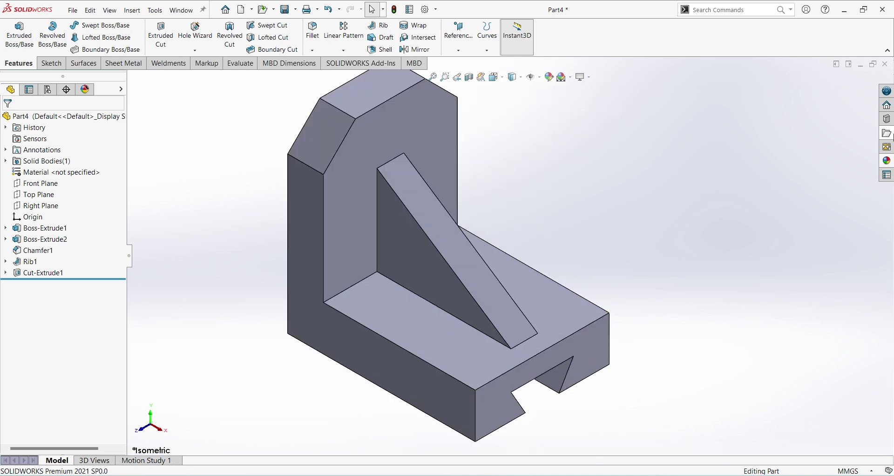
pyautogui.click(887, 161)
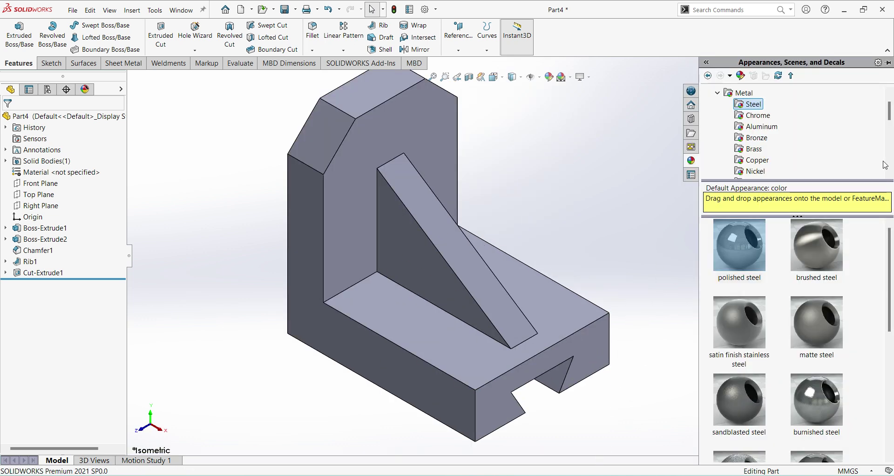
pyautogui.click(765, 127)
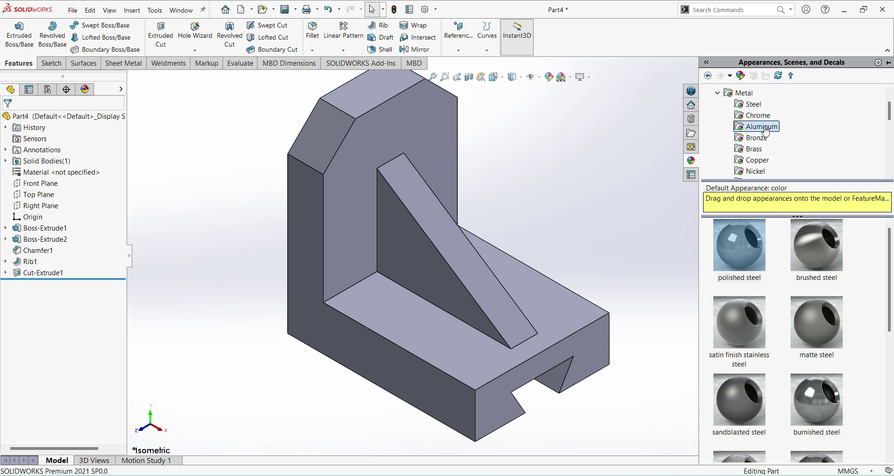
pyautogui.moveTo(741, 260)
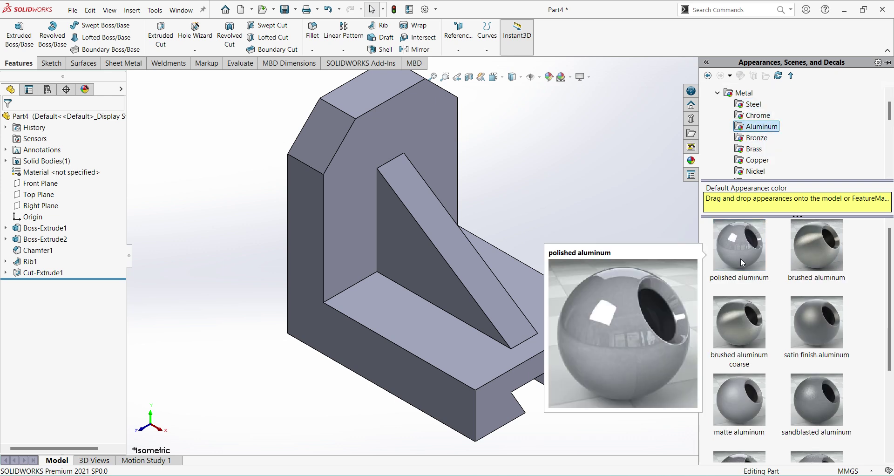
pyautogui.moveTo(741, 258); pyautogui.dragTo(590, 219)
pyautogui.scroll(-2, 590, 219)
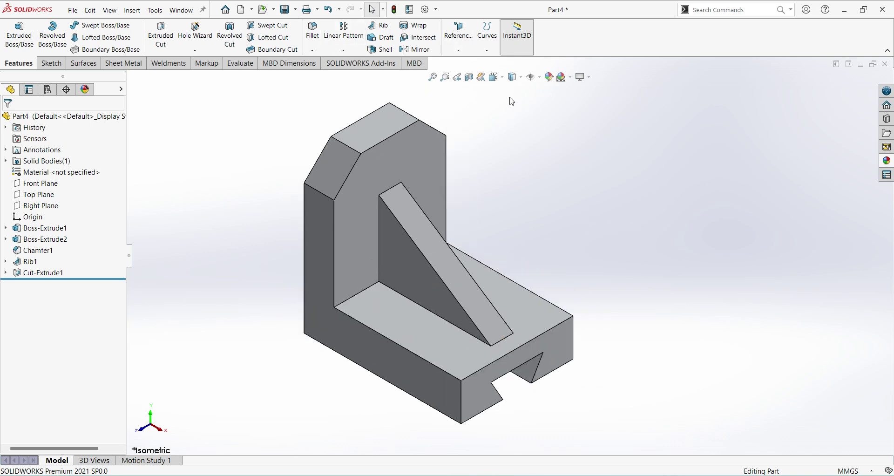
# Change the colour of the part's polished aluminum appearance to light red from the standard swatches
pyautogui.click(549, 80)
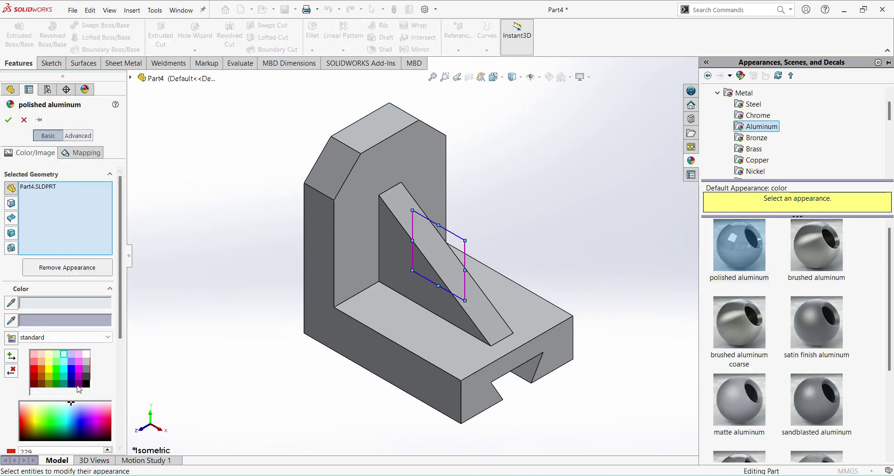
pyautogui.click(80, 354)
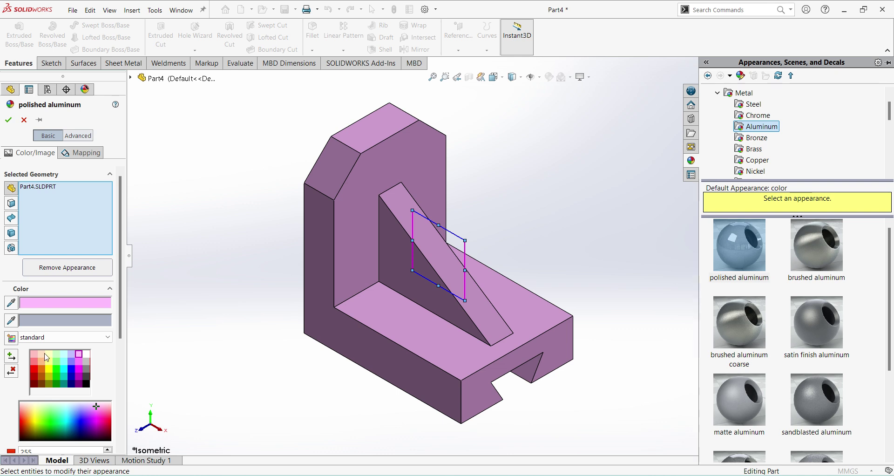
pyautogui.click(45, 355)
pyautogui.click(34, 354)
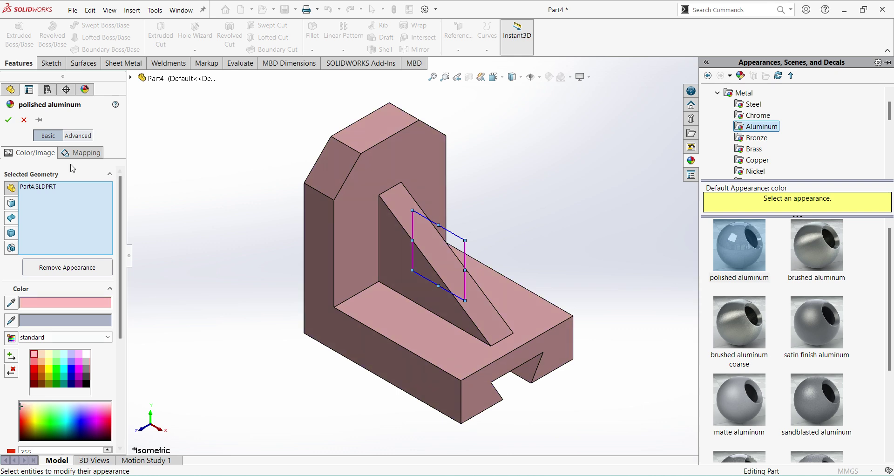
pyautogui.click(8, 121)
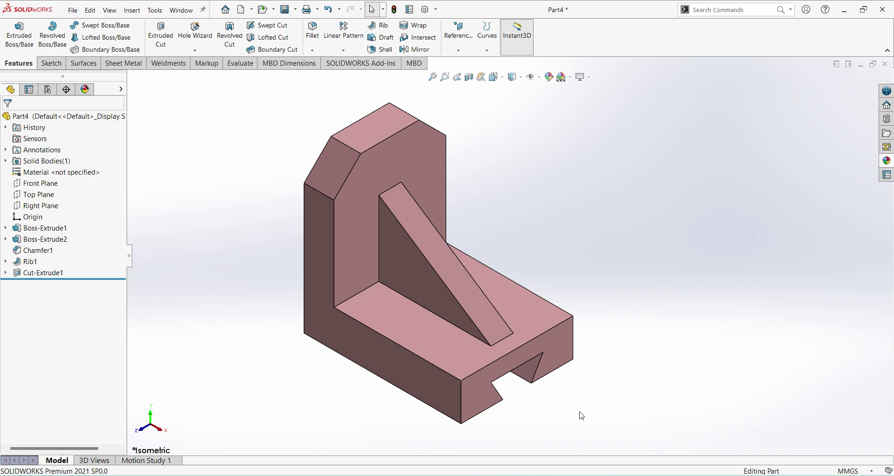
# Compare the model with Part 02 in the PDF drawing and return to SOLIDWORKS
pyautogui.hotkey('alt', 'Tab')
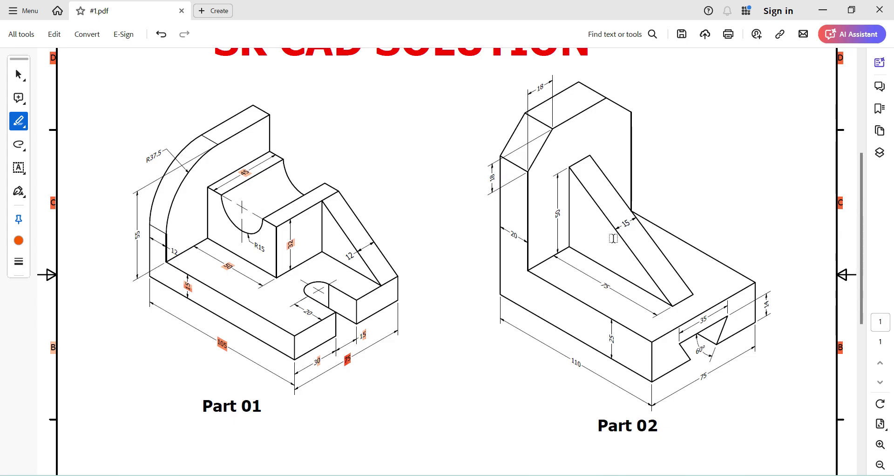
pyautogui.click(827, 18)
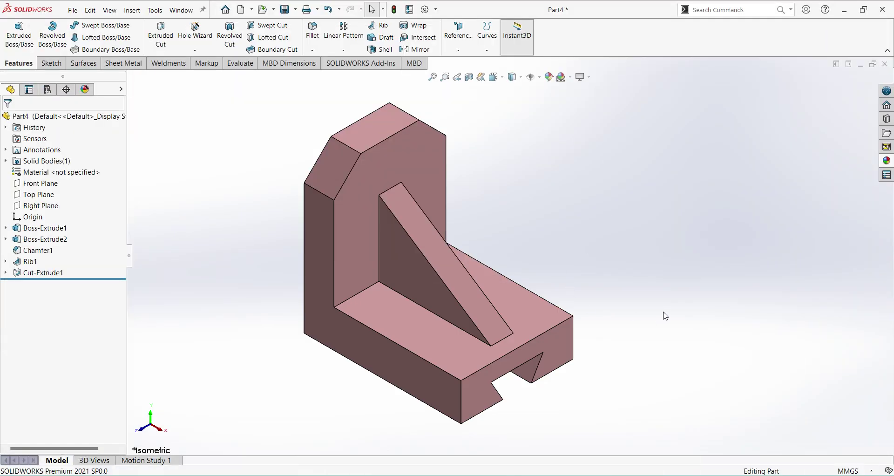